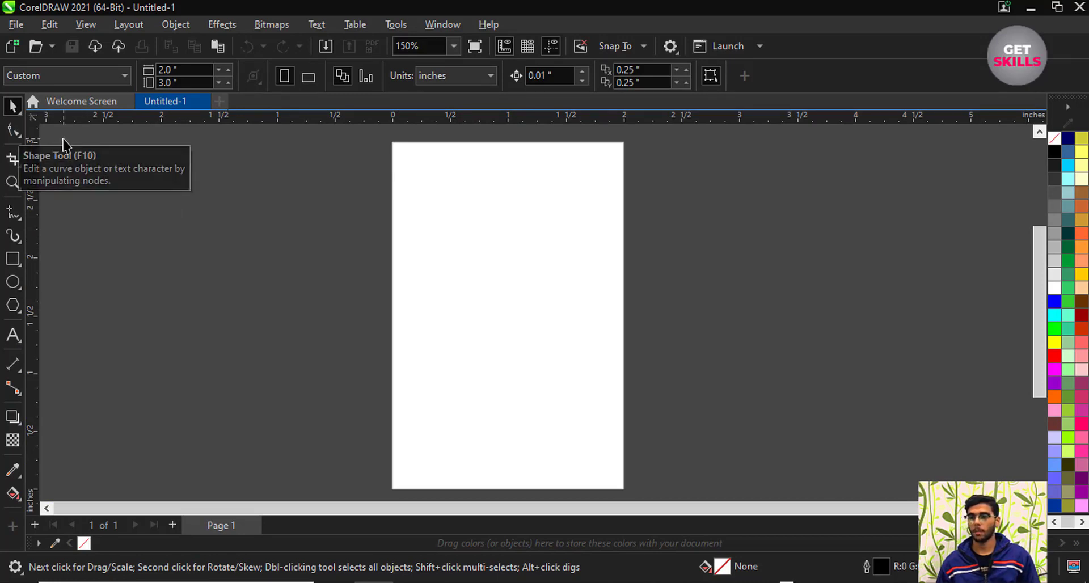
click(15, 132)
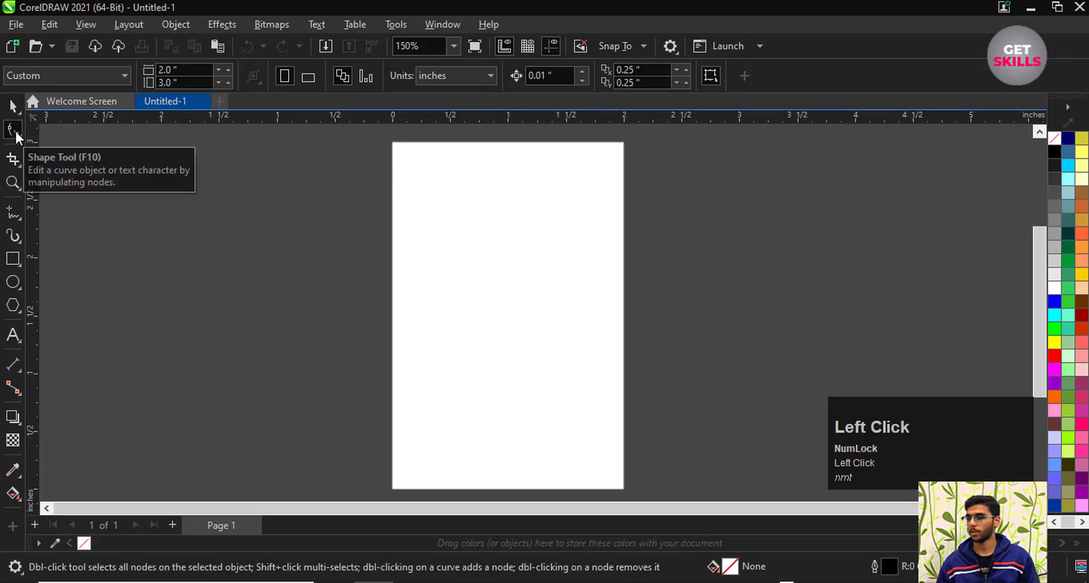
drag(997, 444, 974, 445)
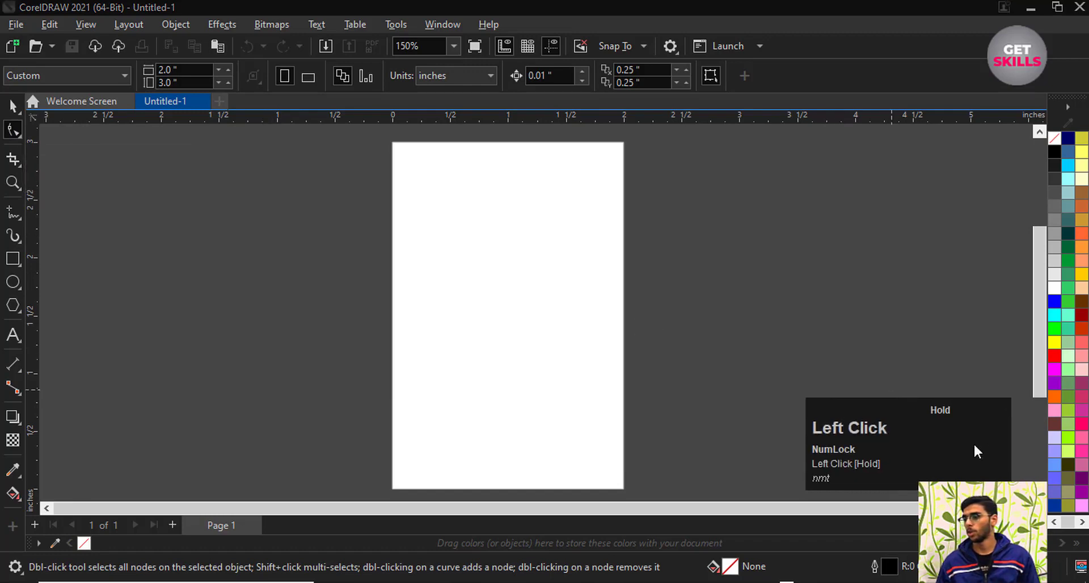
click(13, 134)
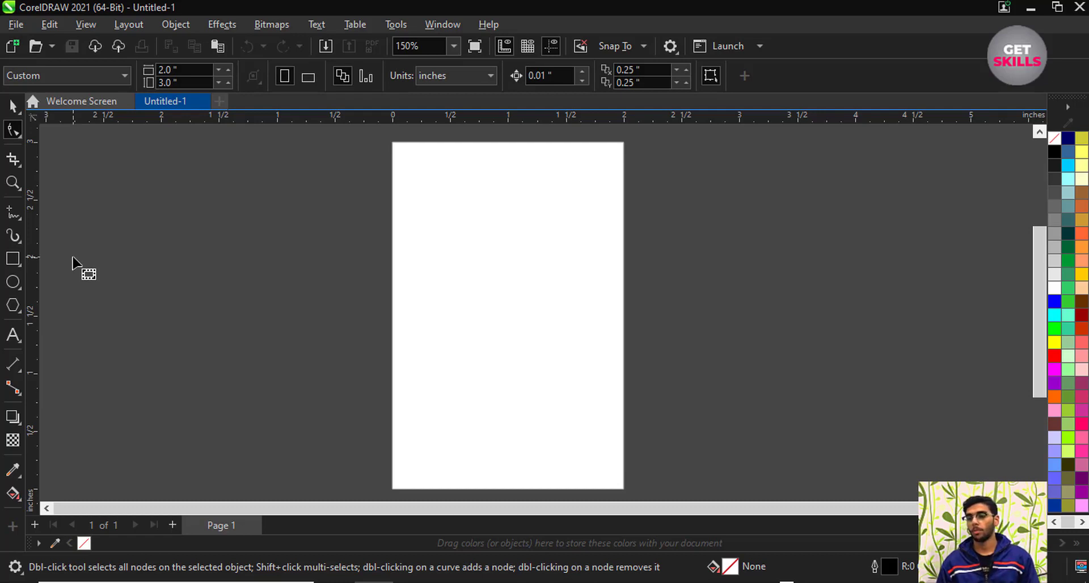
- Draw a rectangle about 1.13 in wide and 0.92 in high on the page
click(12, 258)
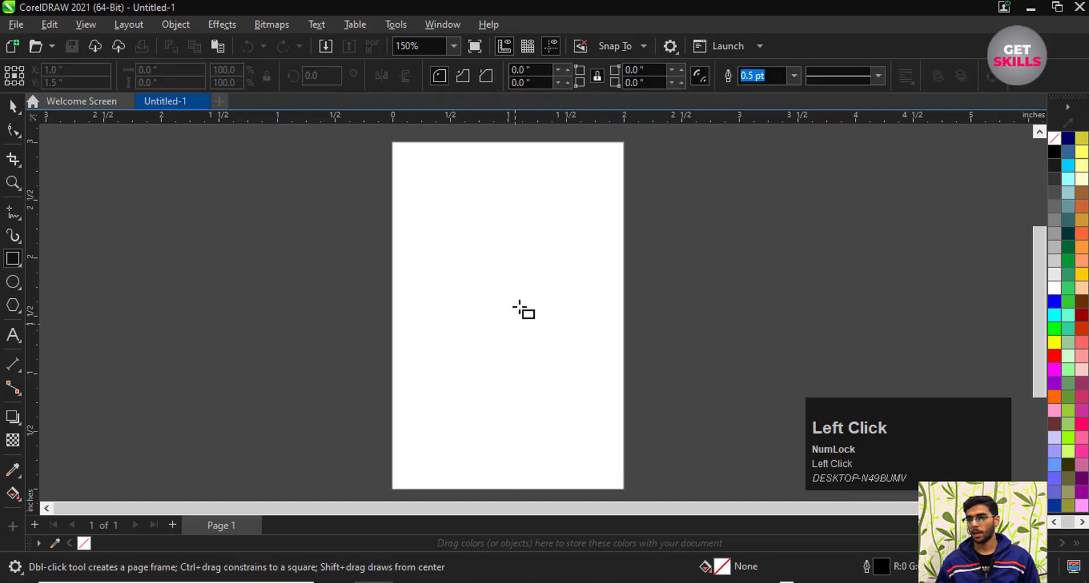
drag(427, 227, 559, 335)
scroll(486, 272, up, 3)
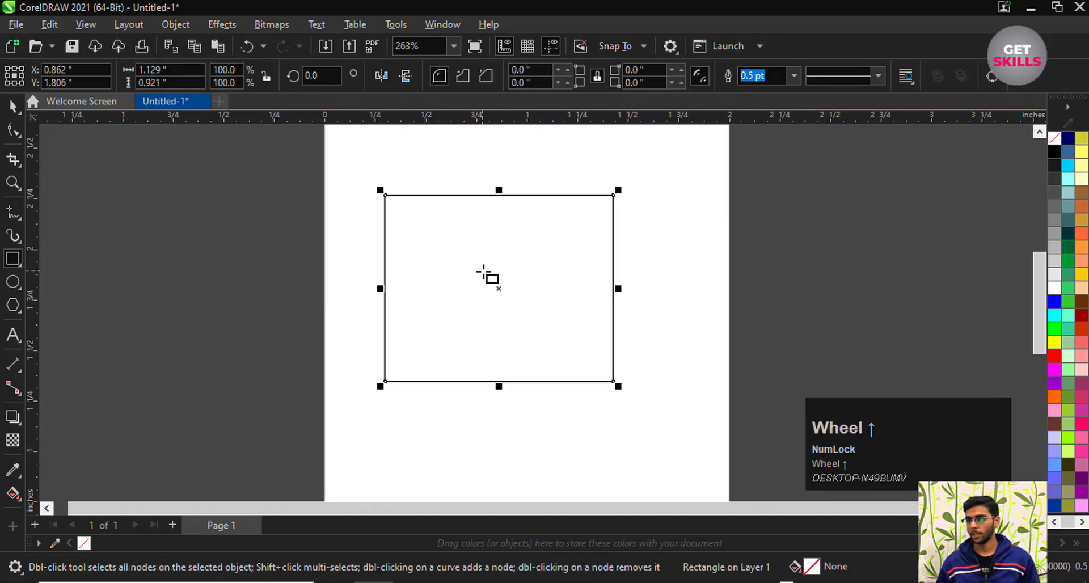
scroll(487, 277, up, 1)
scroll(488, 273, up, 1)
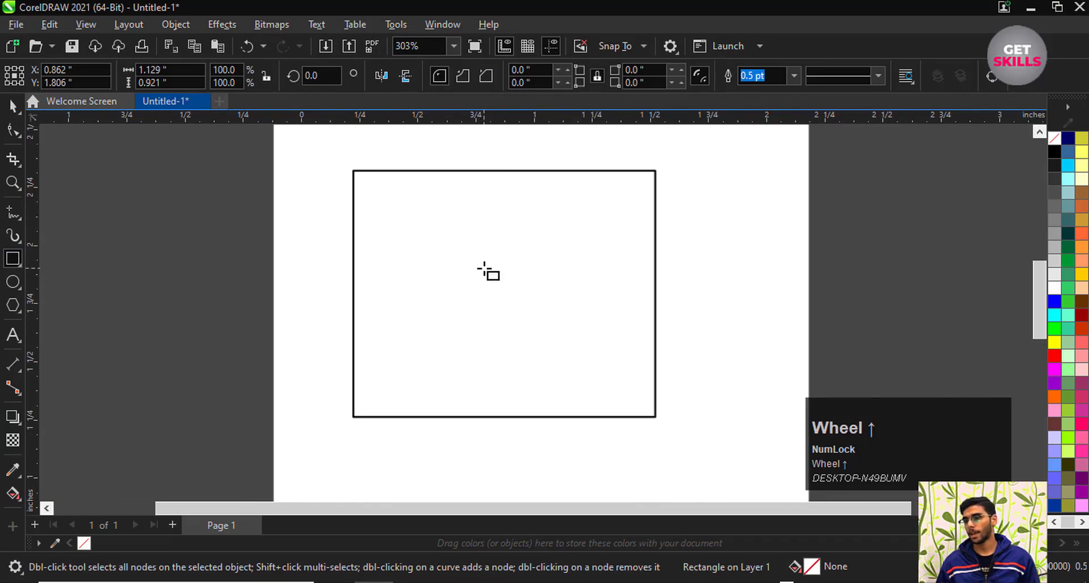
scroll(488, 273, up, 1)
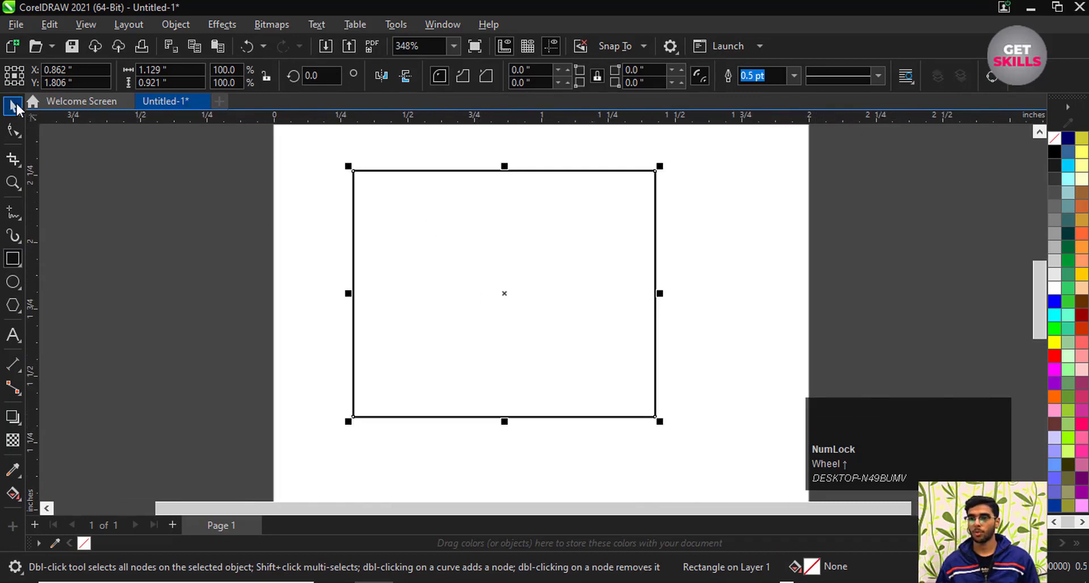
- Stretch the rectangle's right side outward and lower its top edge to make it about 1.58 in wide and 0.74 in high
click(15, 106)
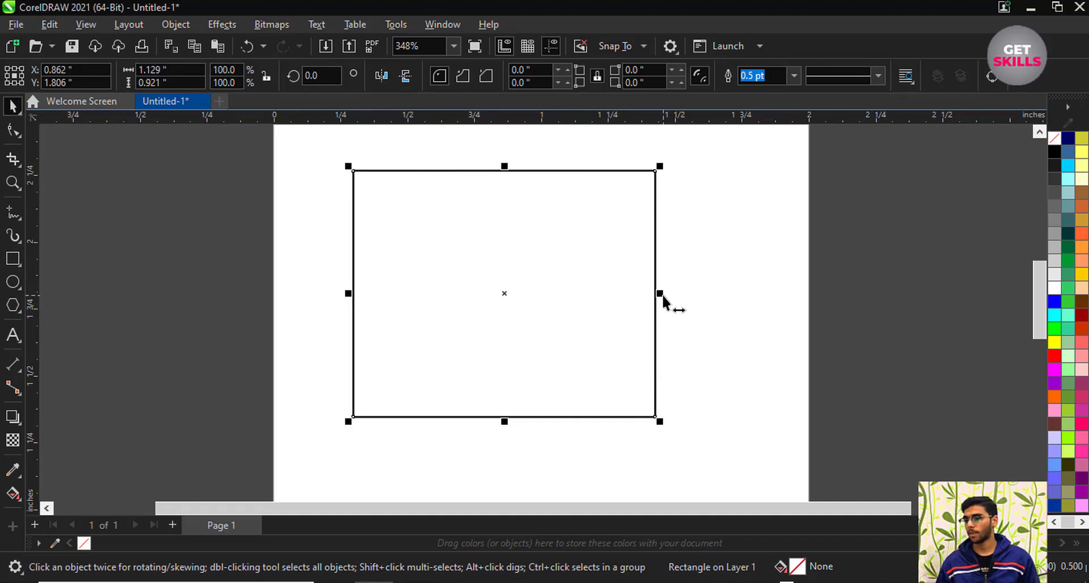
drag(662, 294, 784, 293)
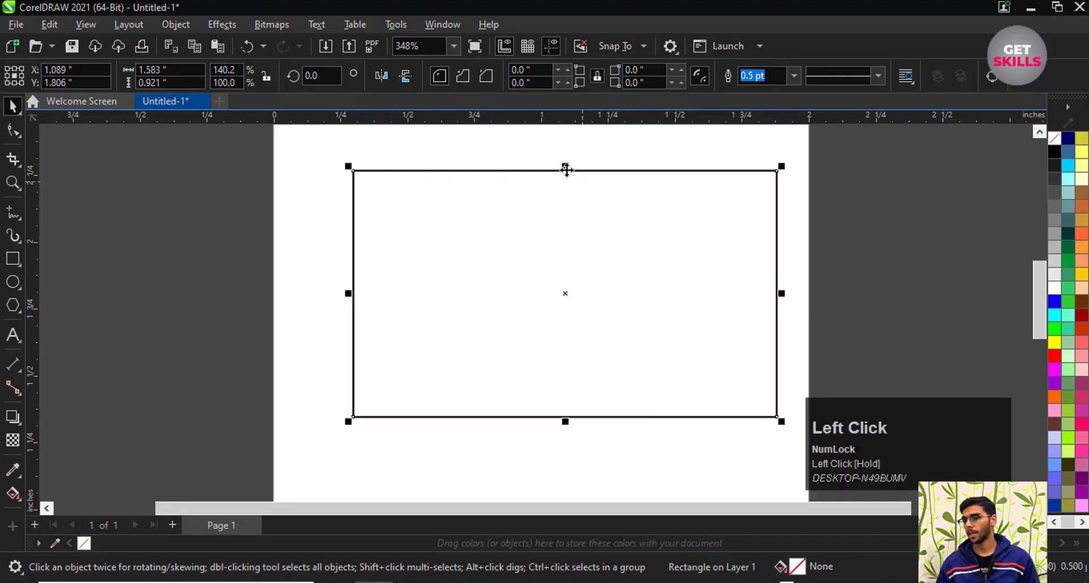
drag(565, 168, 566, 218)
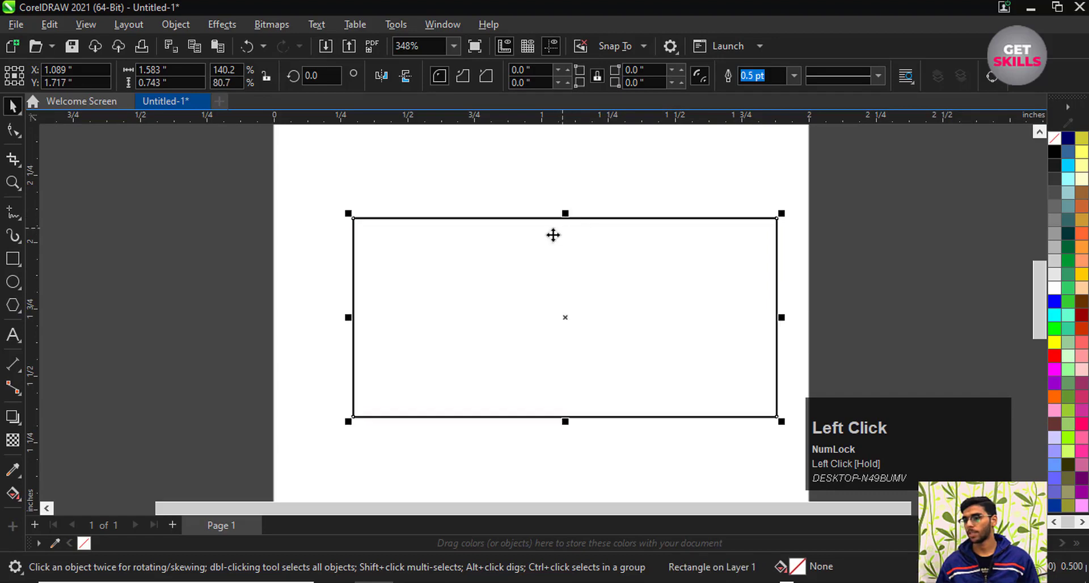
scroll(549, 249, down, 1)
scroll(714, 258, up, 1)
click(827, 260)
scroll(772, 287, up, 1)
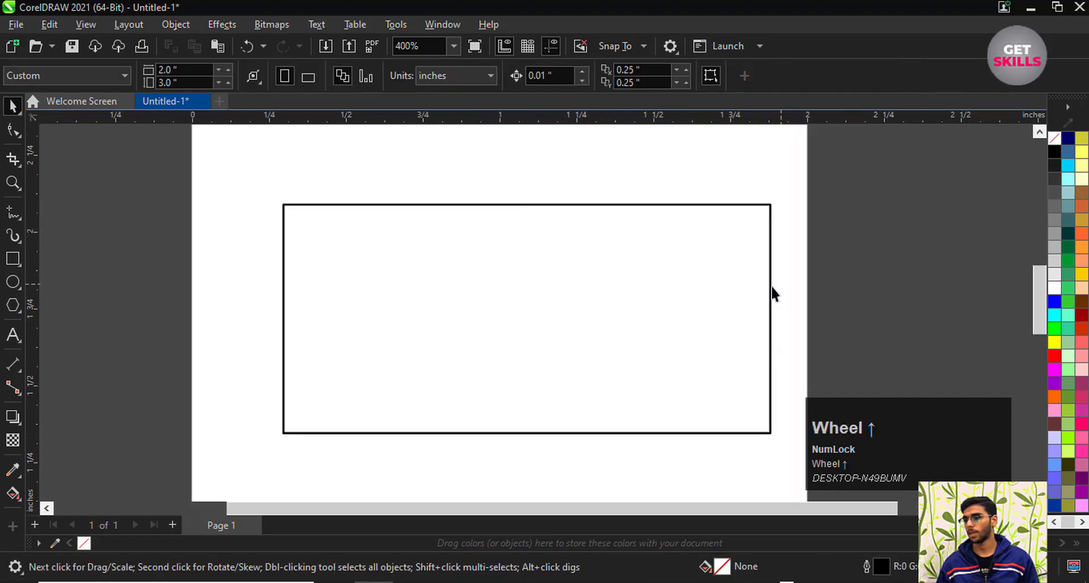
click(642, 298)
scroll(700, 342, up, 1)
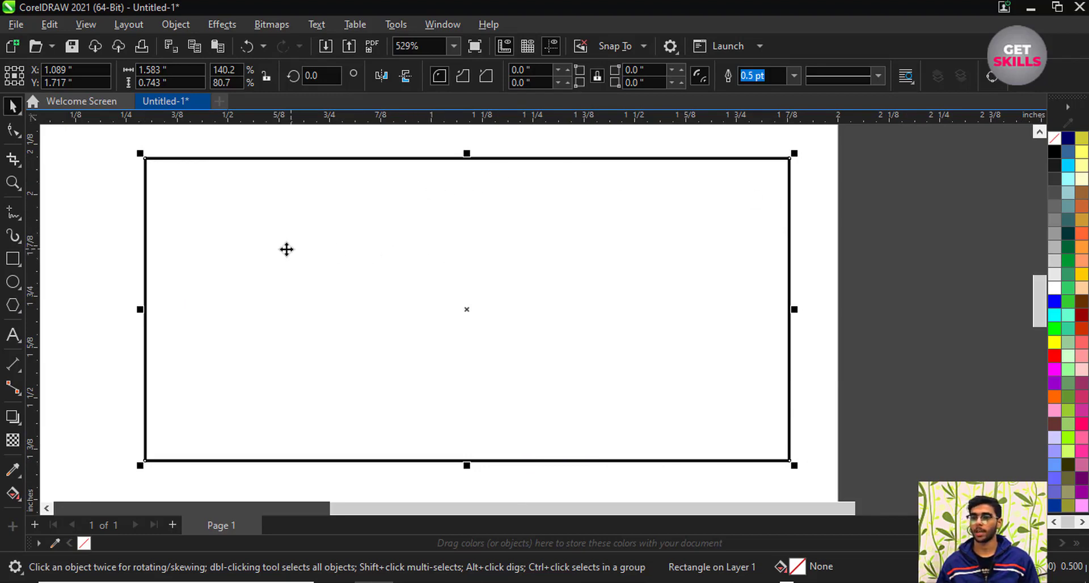
- Round all four corners of the rectangle together with the Shape tool to a radius of about 0.372 in
click(13, 131)
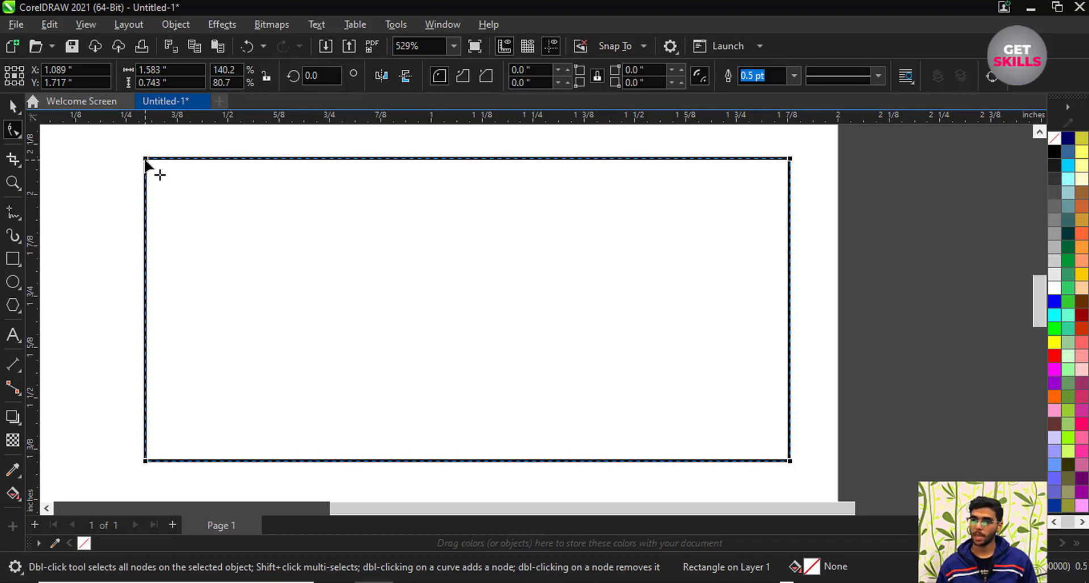
drag(146, 161, 157, 213)
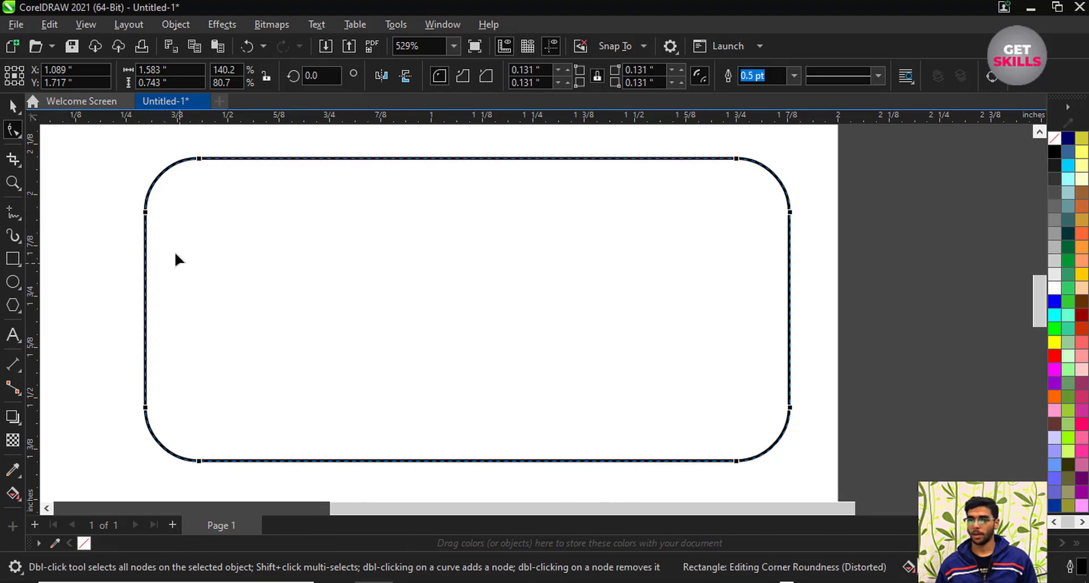
drag(148, 213, 172, 325)
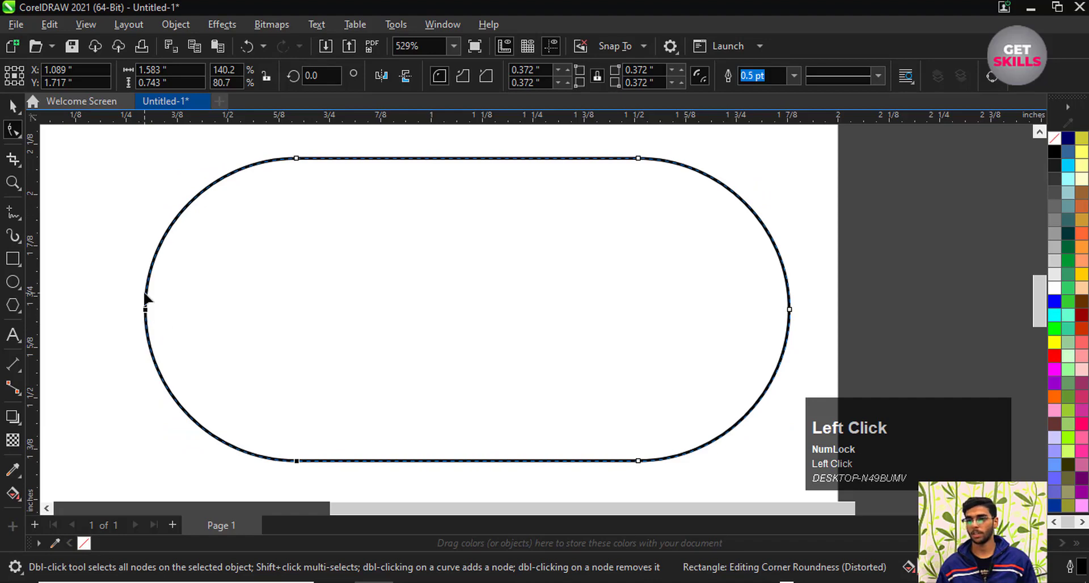
drag(146, 309, 142, 296)
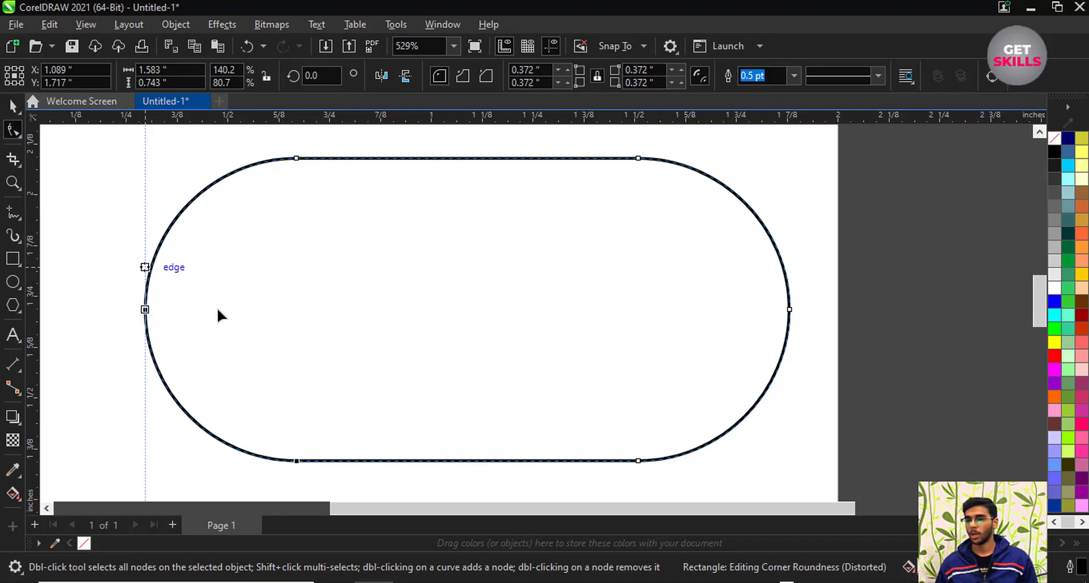
- Reduce the rounding of only the rectangle's lower-left corner to about 0.038 in
scroll(218, 309, down, 1)
scroll(243, 335, up, 1)
drag(160, 308, 168, 410)
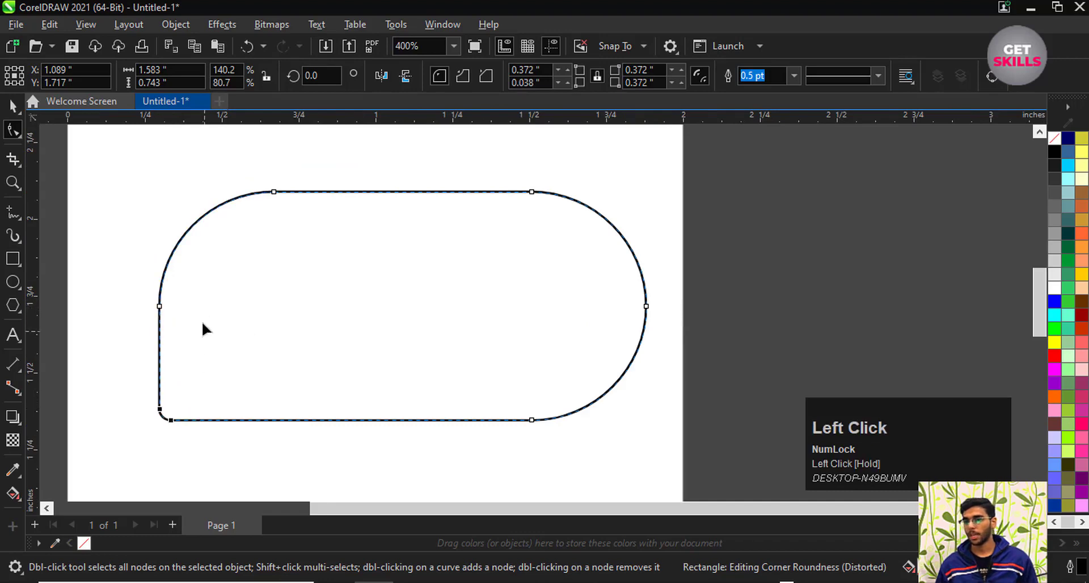
- Undo all the corner rounding on the rectangle
key(ctrl+z)
key(ctrl+z)
key(ctrl+z)
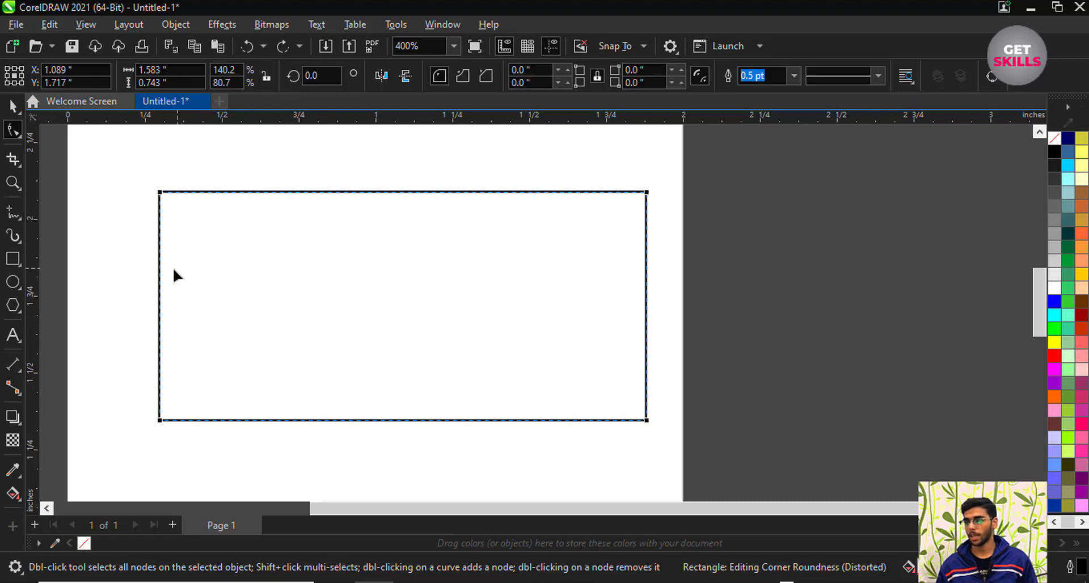
- Select only the upper-left corner node of the rectangle and round that corner to about 0.081 in
click(130, 208)
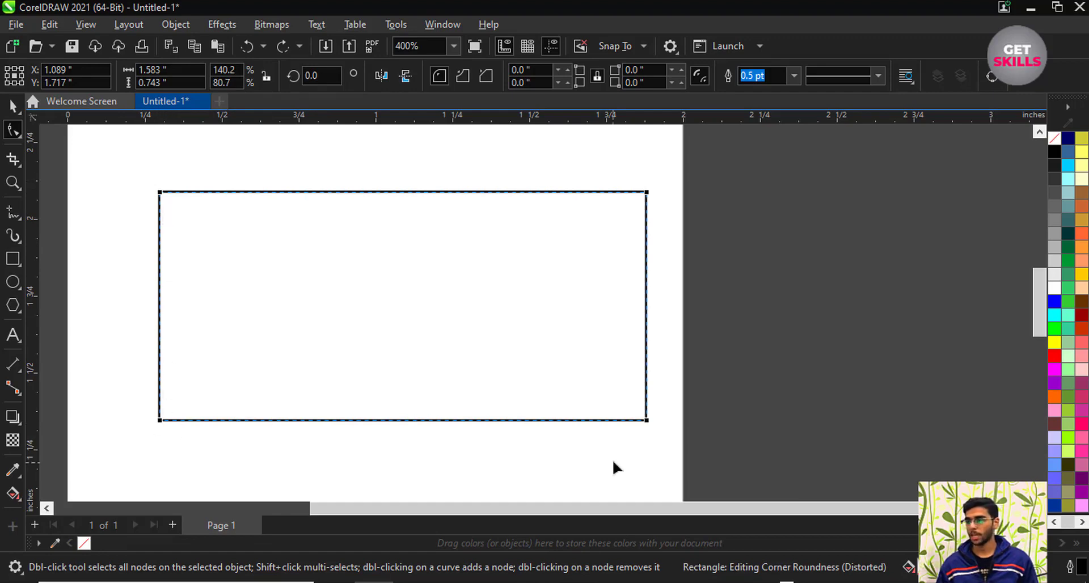
click(160, 194)
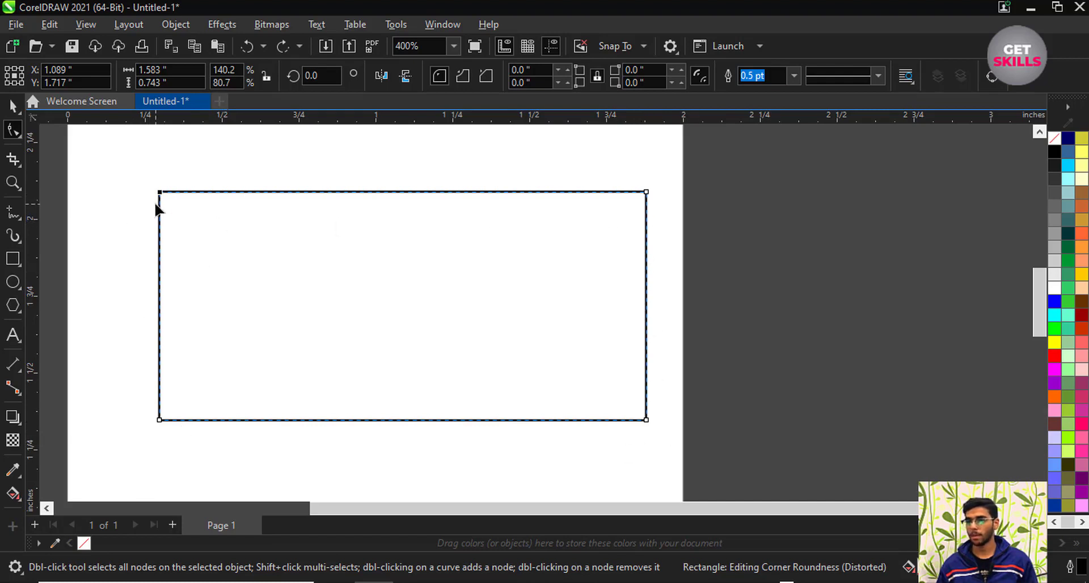
drag(161, 196, 162, 226)
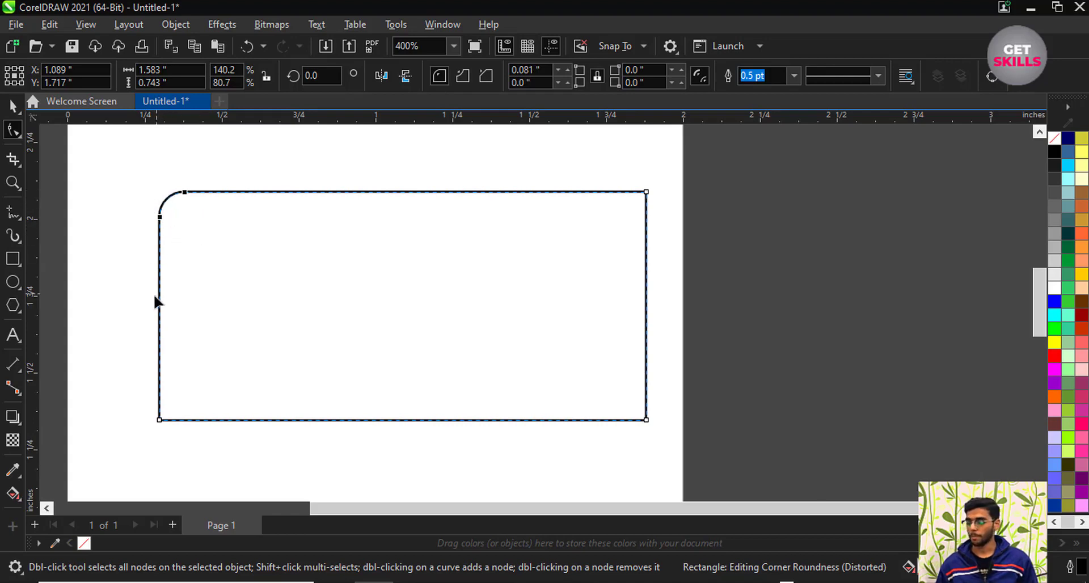
- Try rounding all corners together, about 0.273 in at the upper left and 0.193 in elsewhere, and undo every corner rounding
click(106, 283)
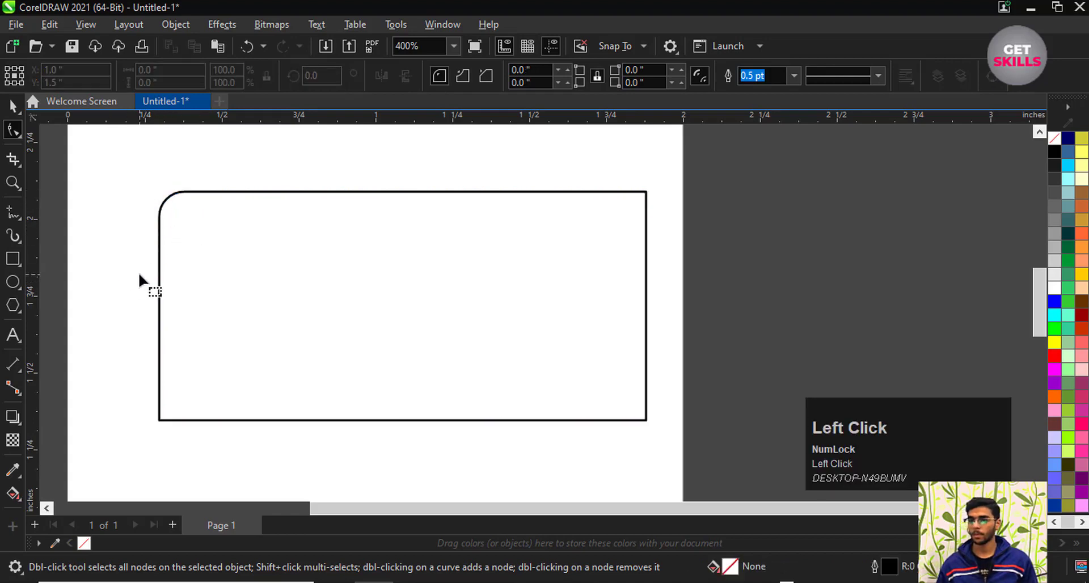
click(153, 286)
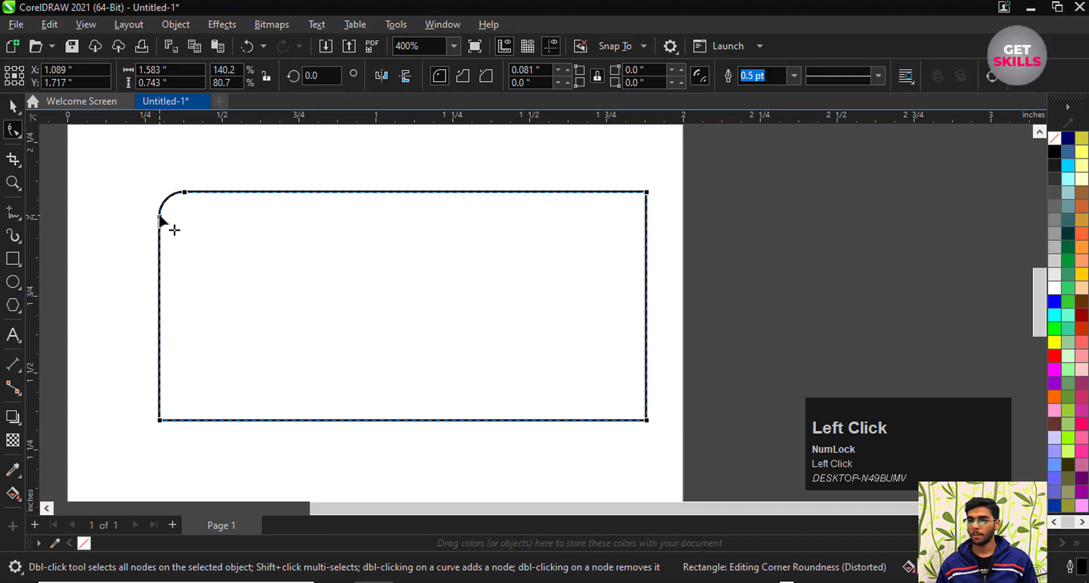
drag(169, 227, 170, 274)
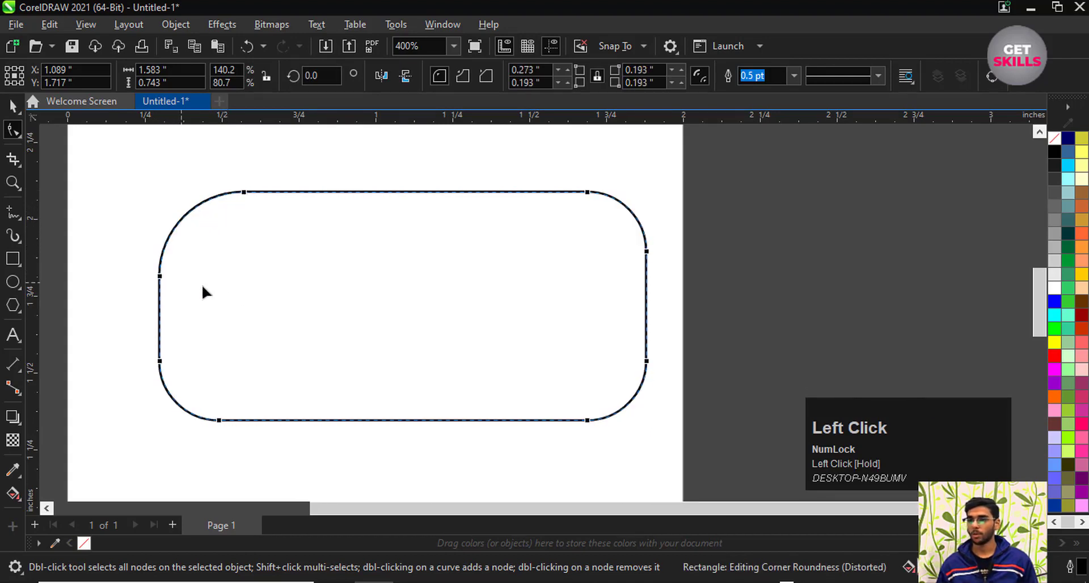
key(ctrl+z)
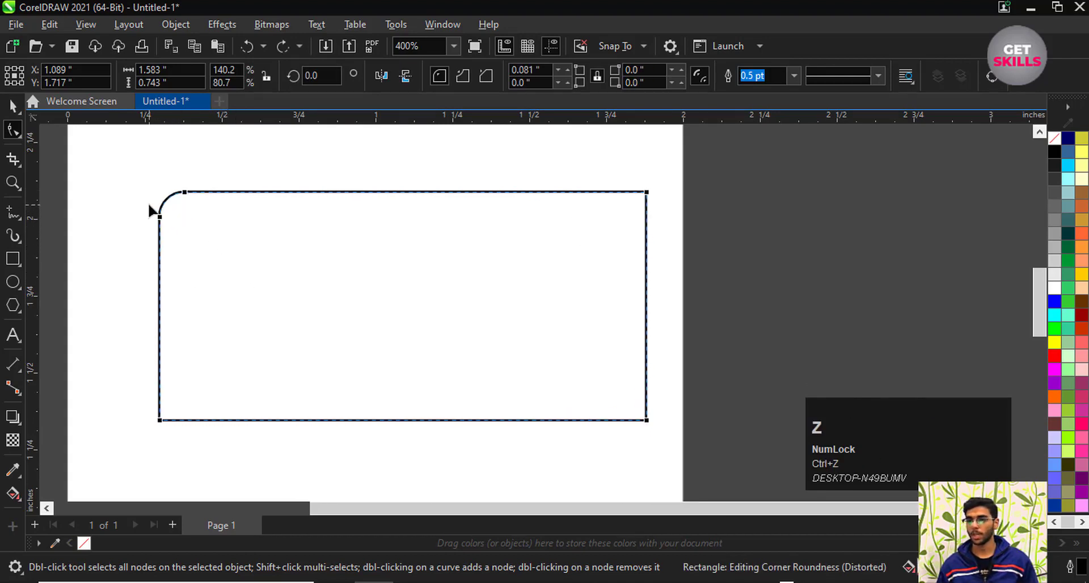
key(ctrl+z)
- Round just the rectangle's upper-left corner to about 0.151 in
click(161, 204)
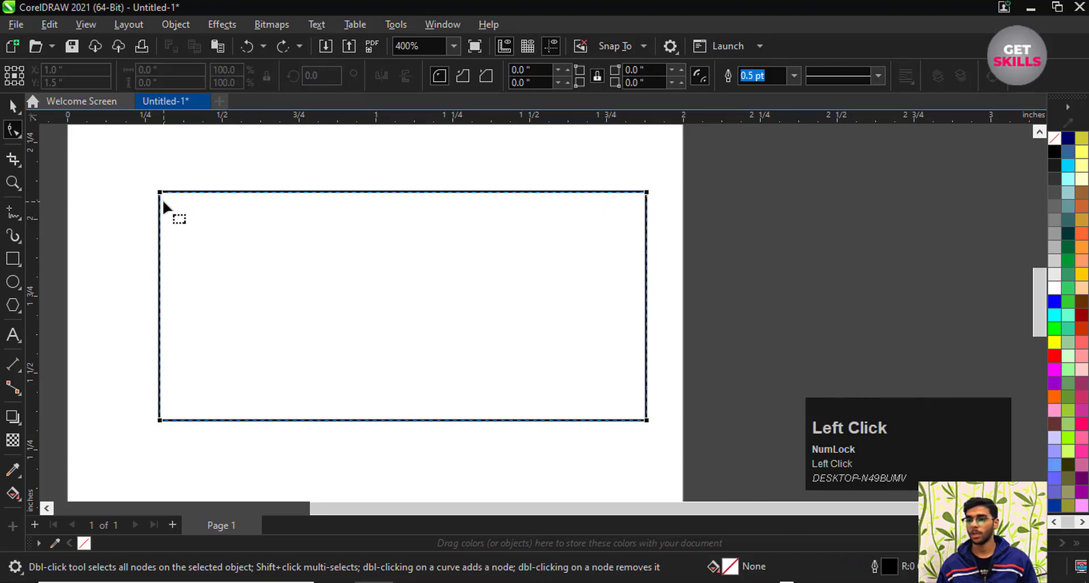
click(161, 199)
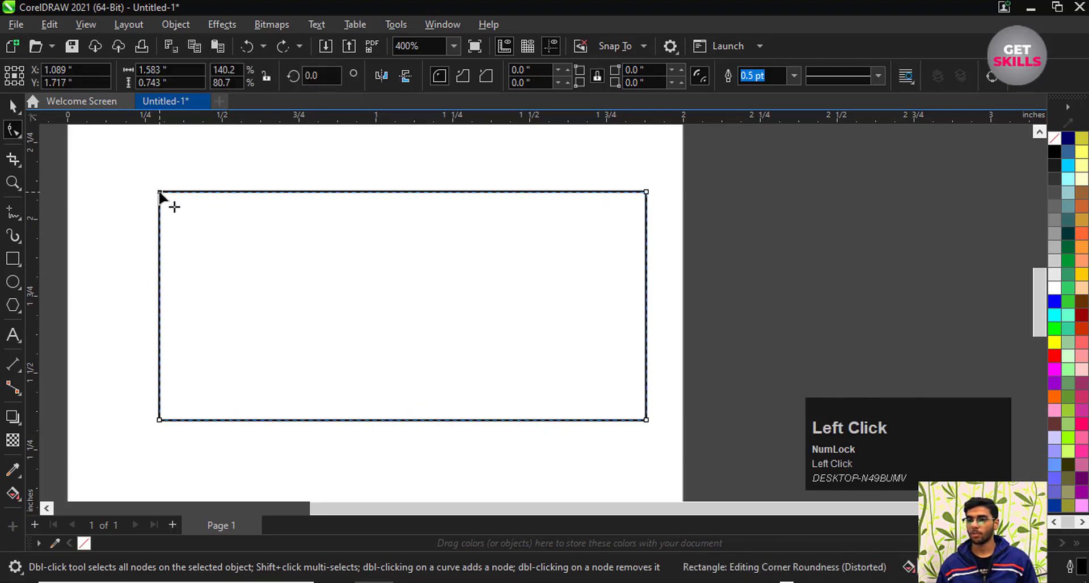
drag(161, 195, 182, 260)
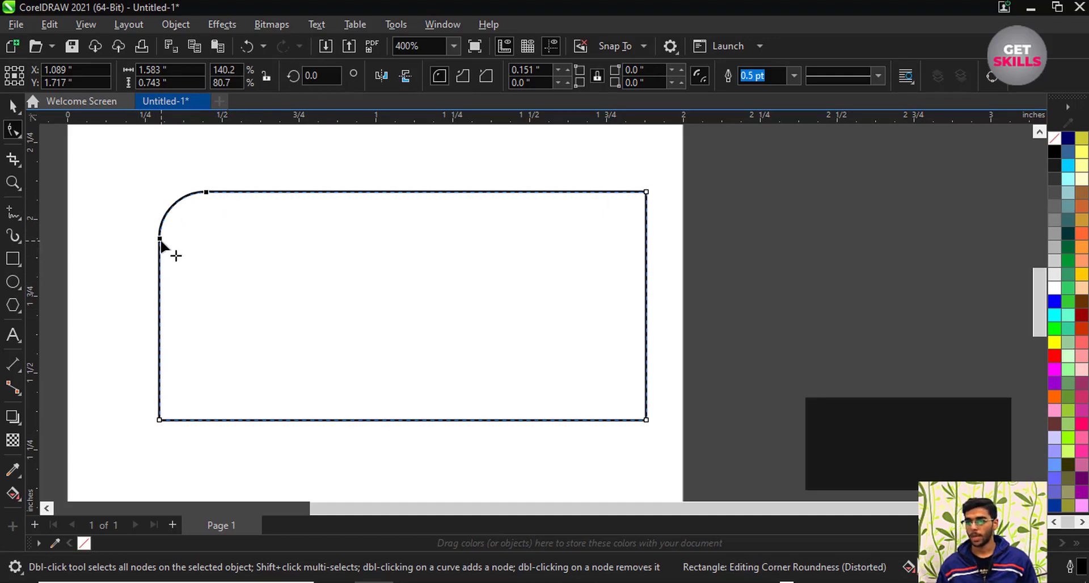
- Try enlarging the rounding at the upper-left corner, and undo all of that corner's rounding
drag(160, 241, 167, 295)
key(ctrl+z)
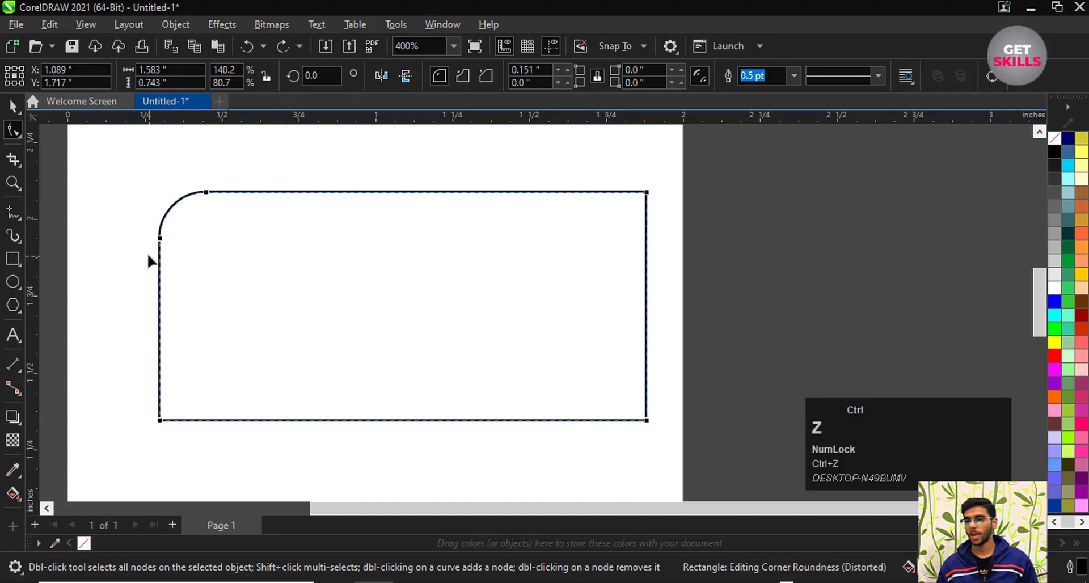
click(178, 251)
click(168, 222)
key(ctrl+z)
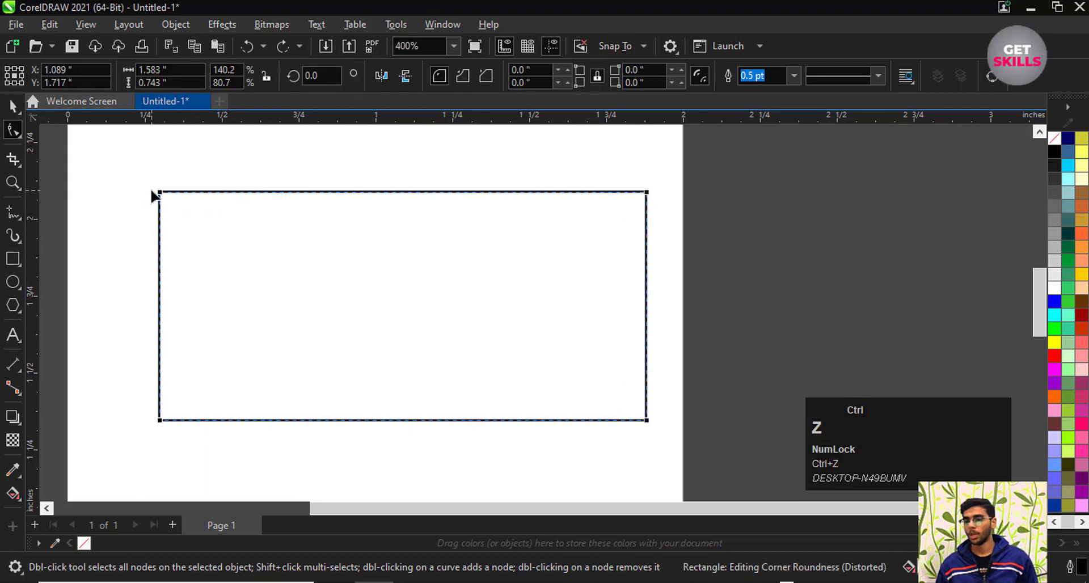
- Select the rectangle's upper-left and lower-right corner nodes and round both corners together to about 0.26 in
click(149, 174)
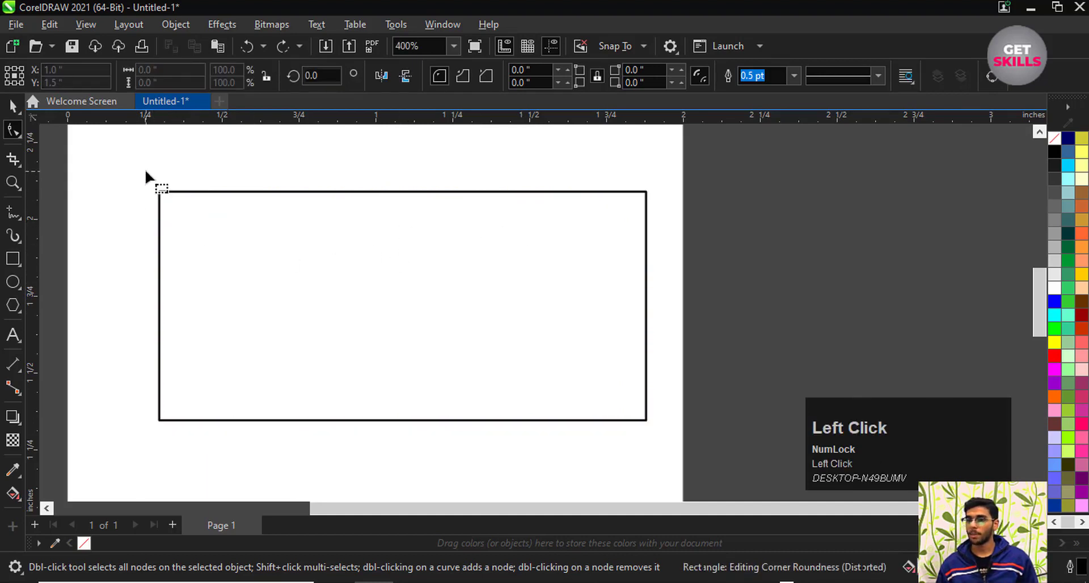
click(169, 207)
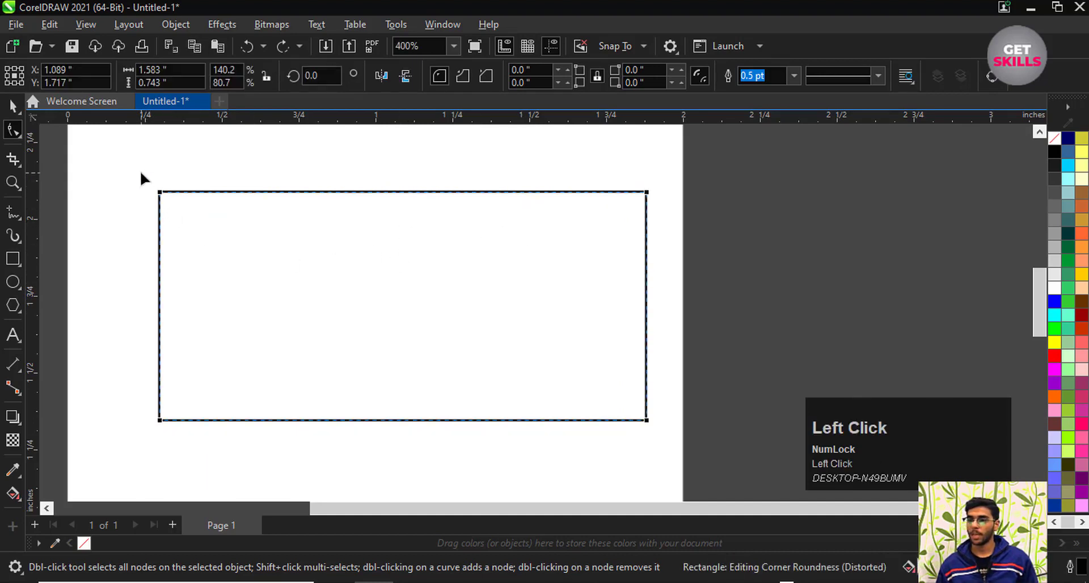
click(141, 172)
click(172, 206)
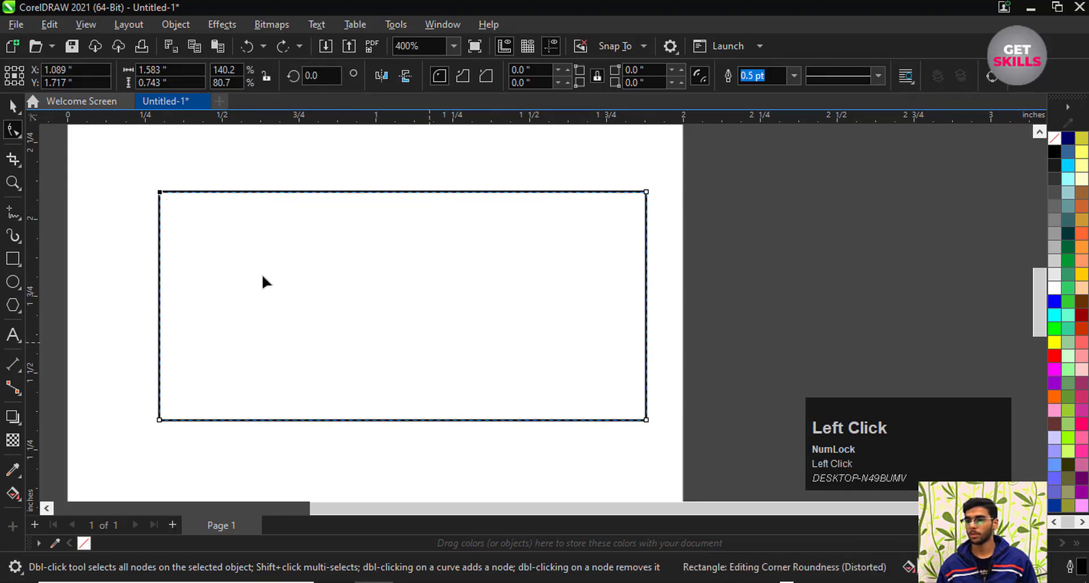
shift+click(647, 421)
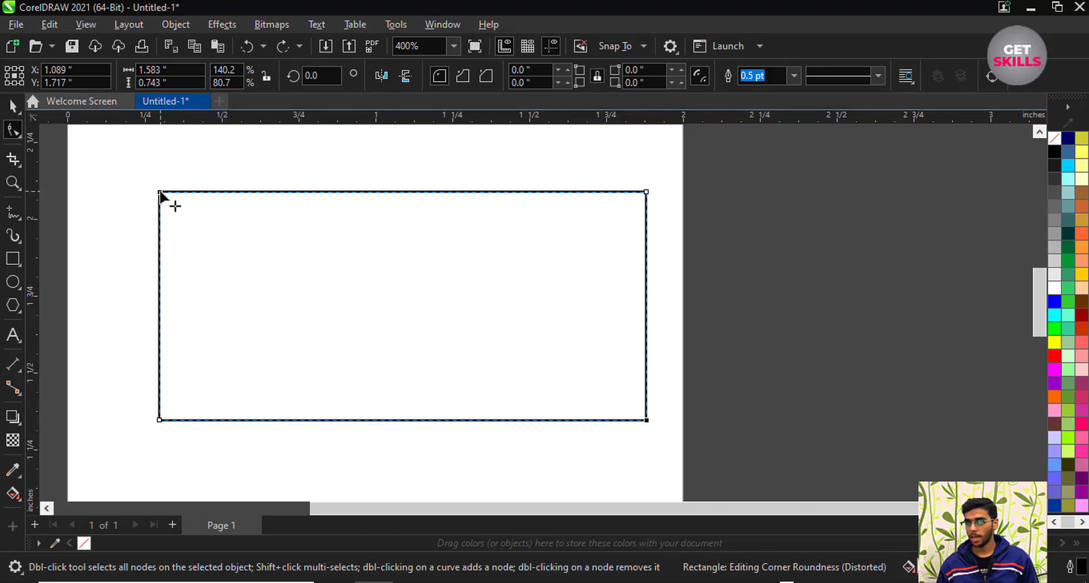
drag(159, 193, 163, 225)
drag(169, 253, 175, 277)
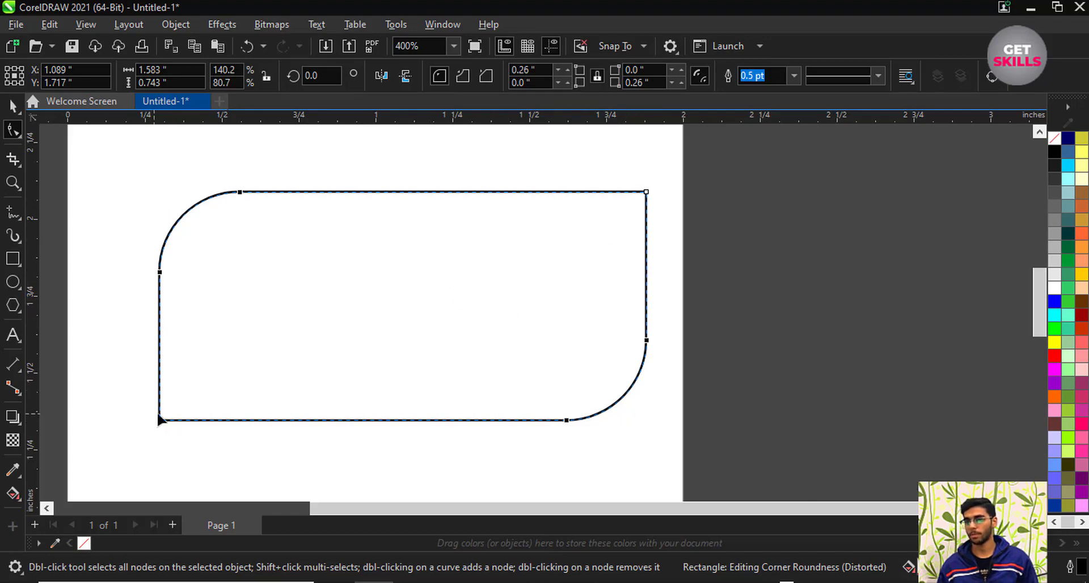
- Undo the two-corner rounding, and try rounding all corners except the upper-right together to about 0.372 in before undoing that too
key(ctrl+z)
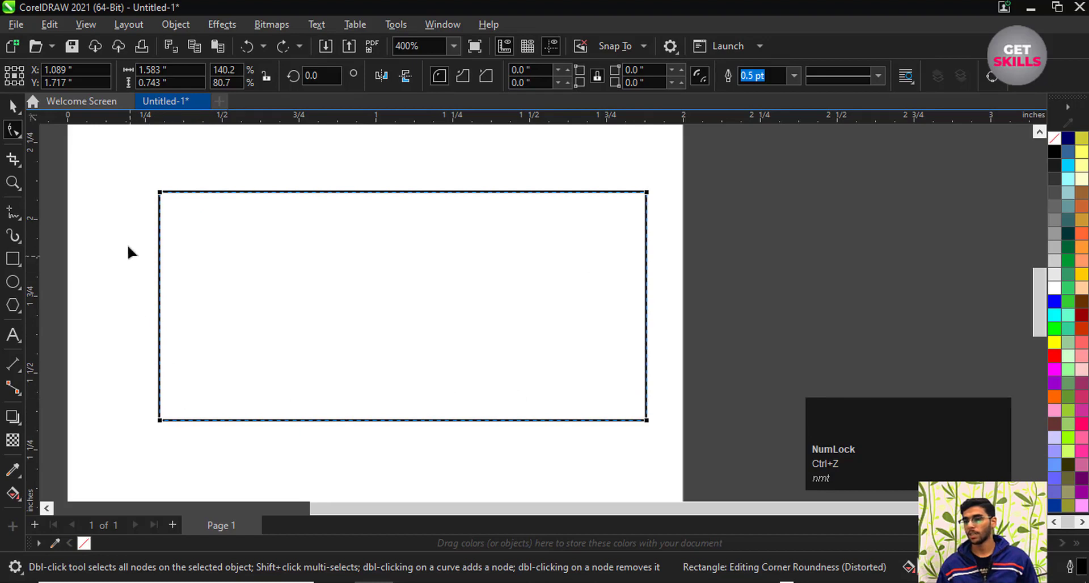
click(159, 194)
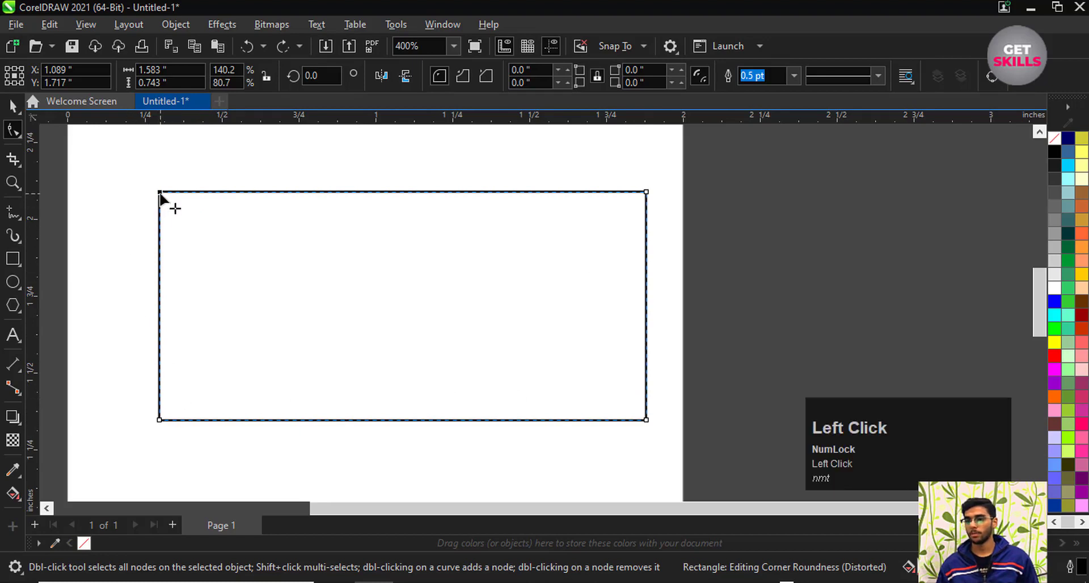
shift+click(160, 421)
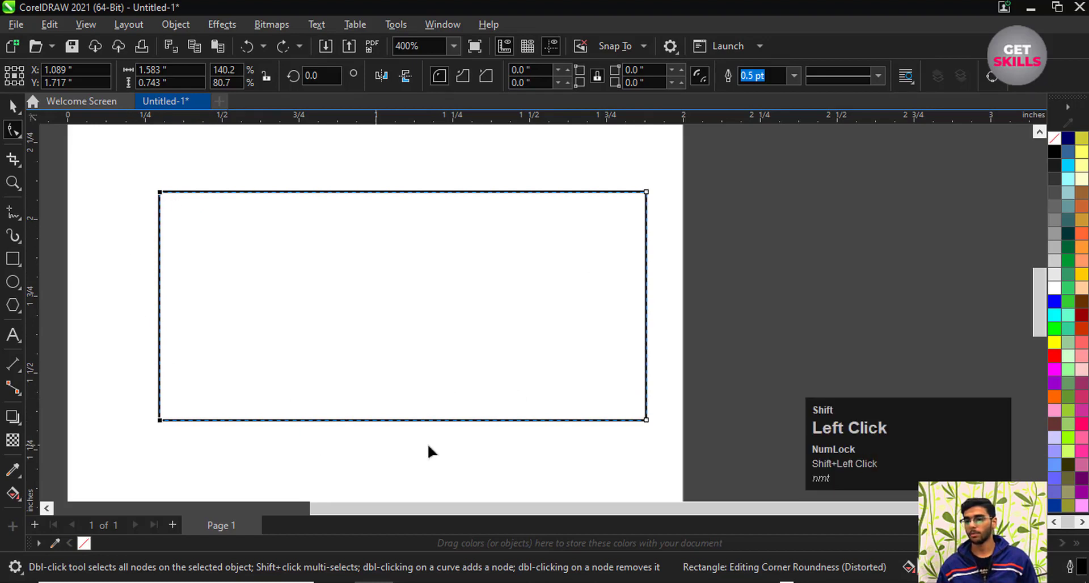
shift+click(647, 421)
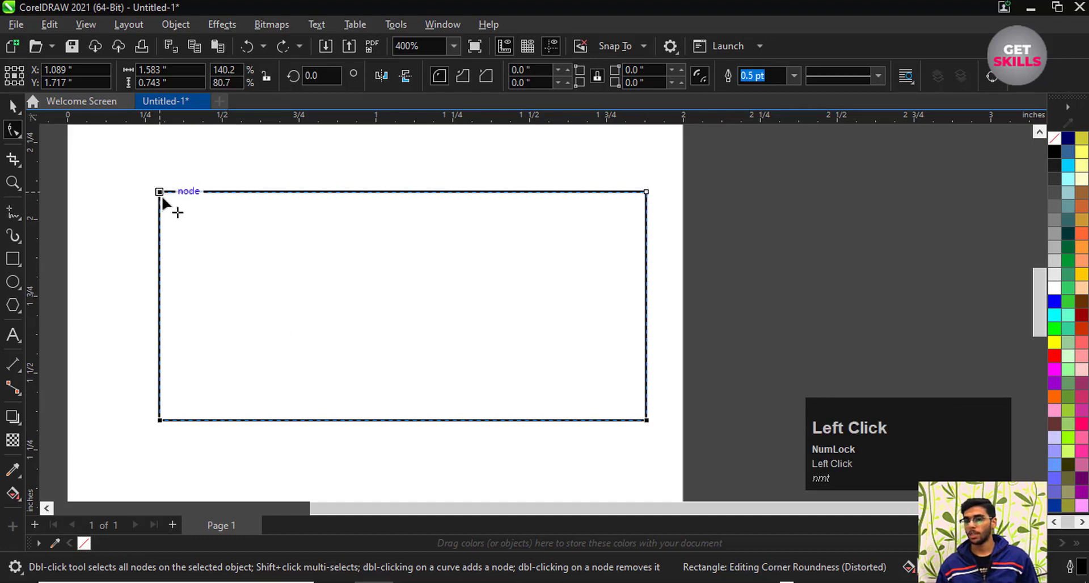
drag(161, 193, 308, 356)
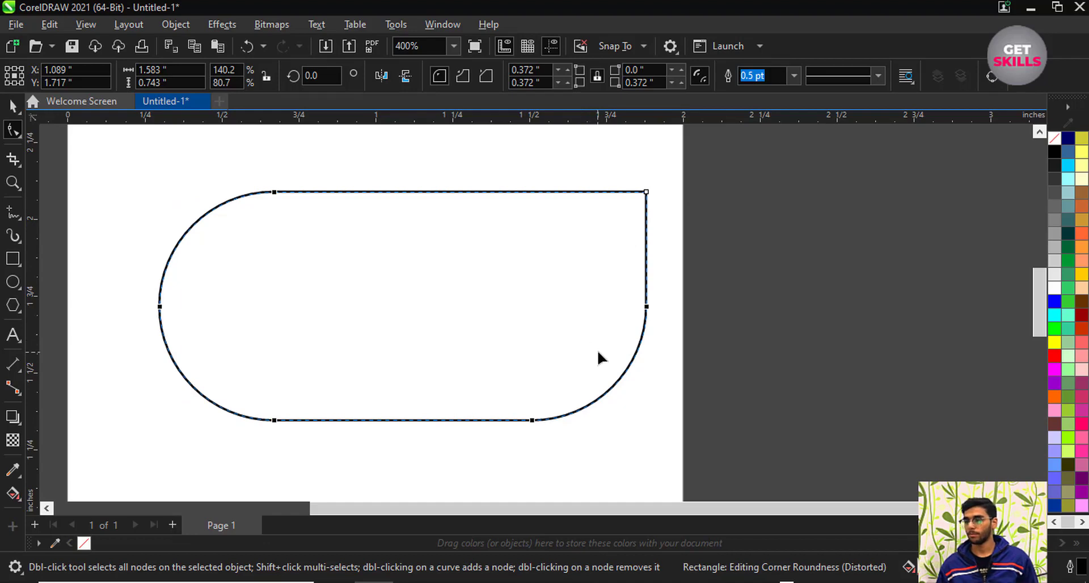
key(ctrl+z)
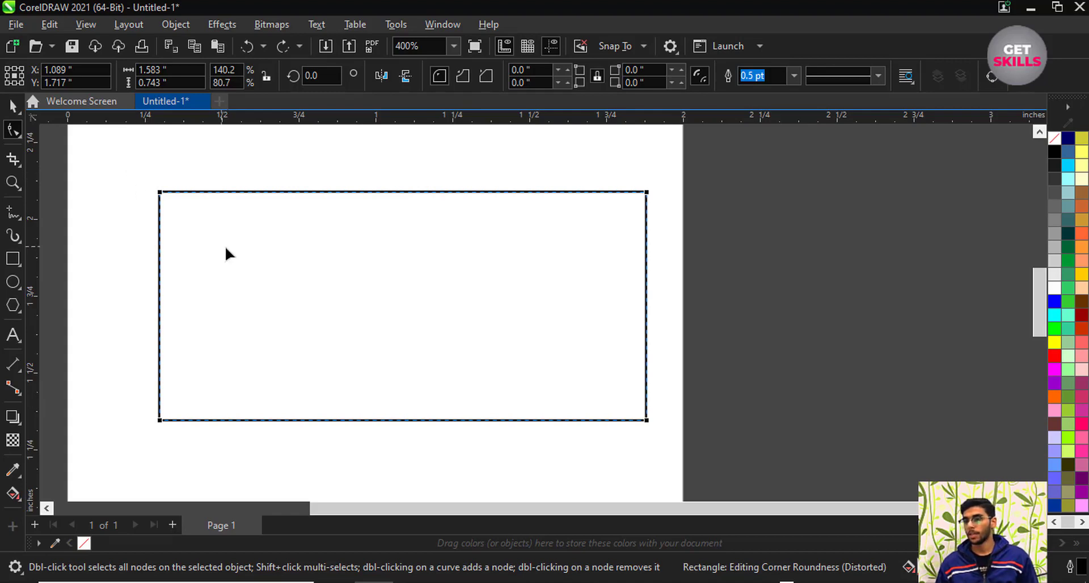
- Try a linked corner radius of 2 in on all four rectangle corners, and undo it
scroll(165, 246, up, 1)
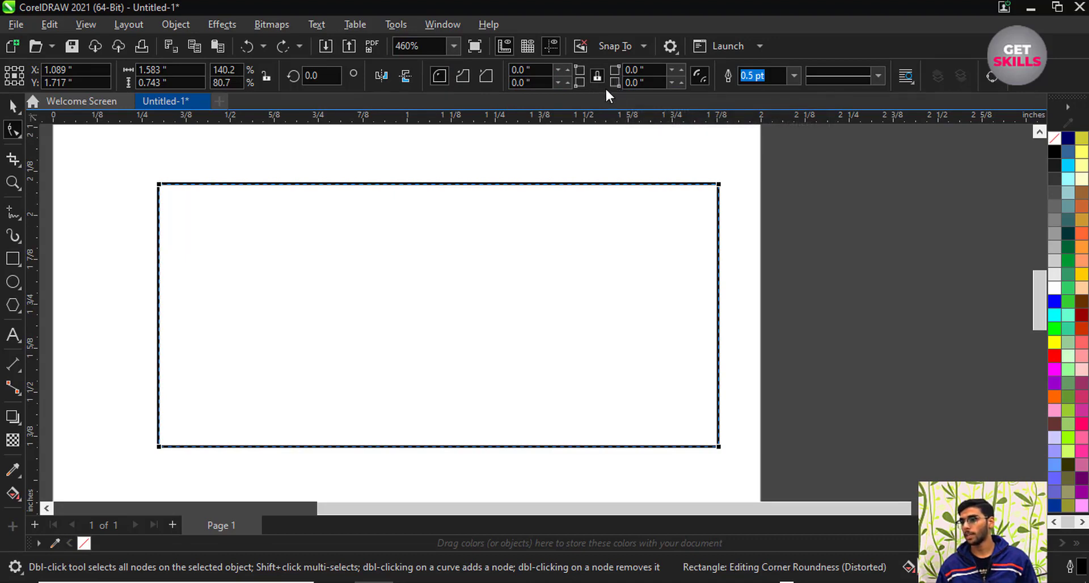
click(539, 70)
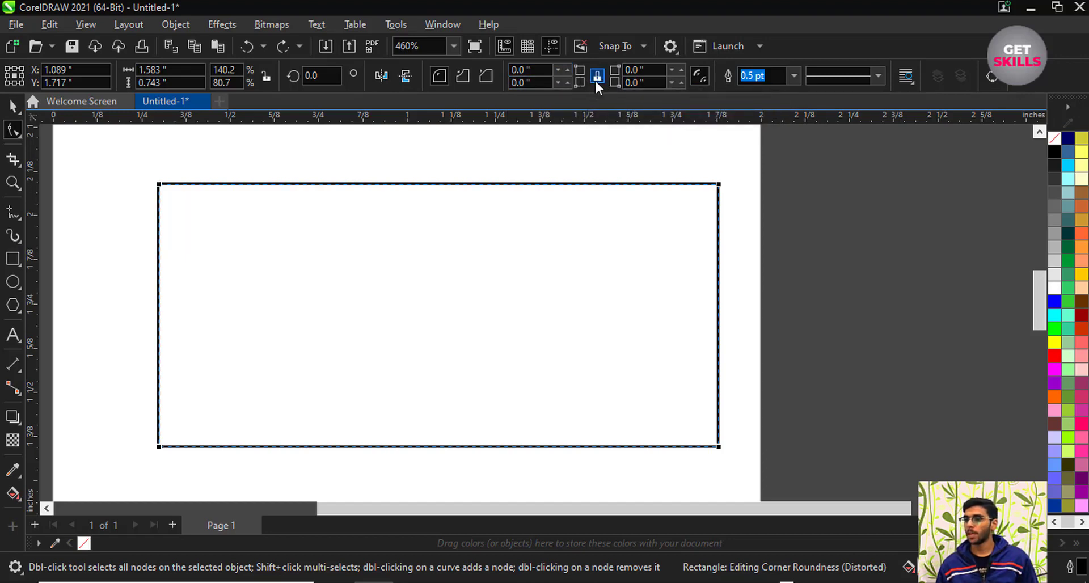
drag(532, 70, 505, 69)
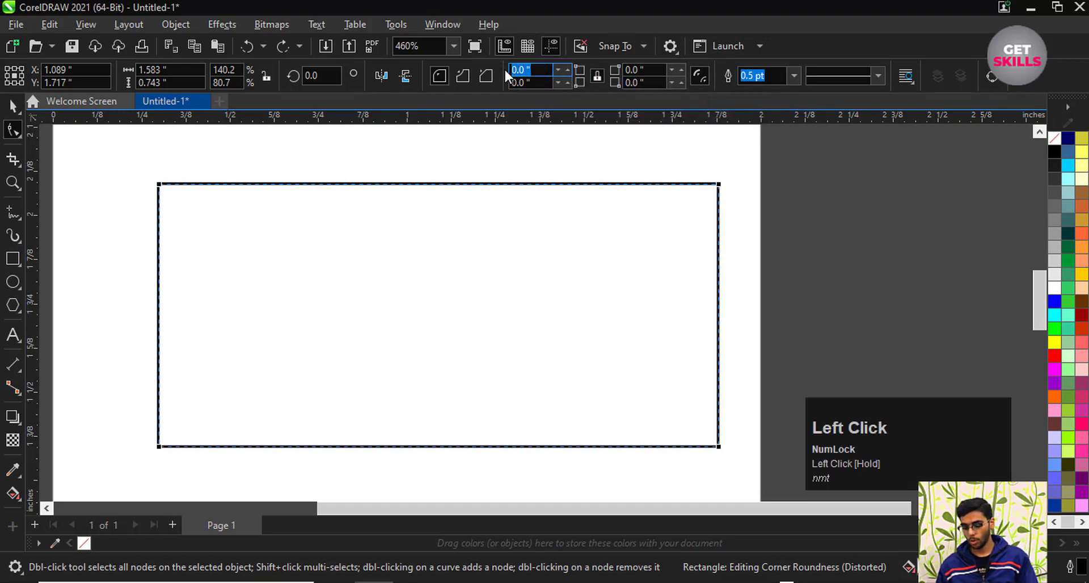
text(2)
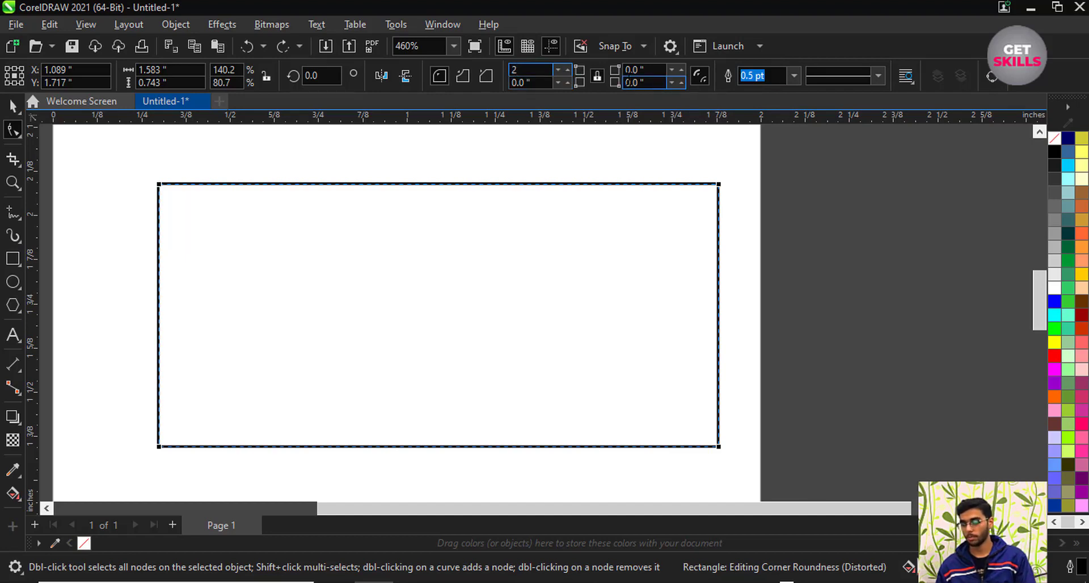
key(Return)
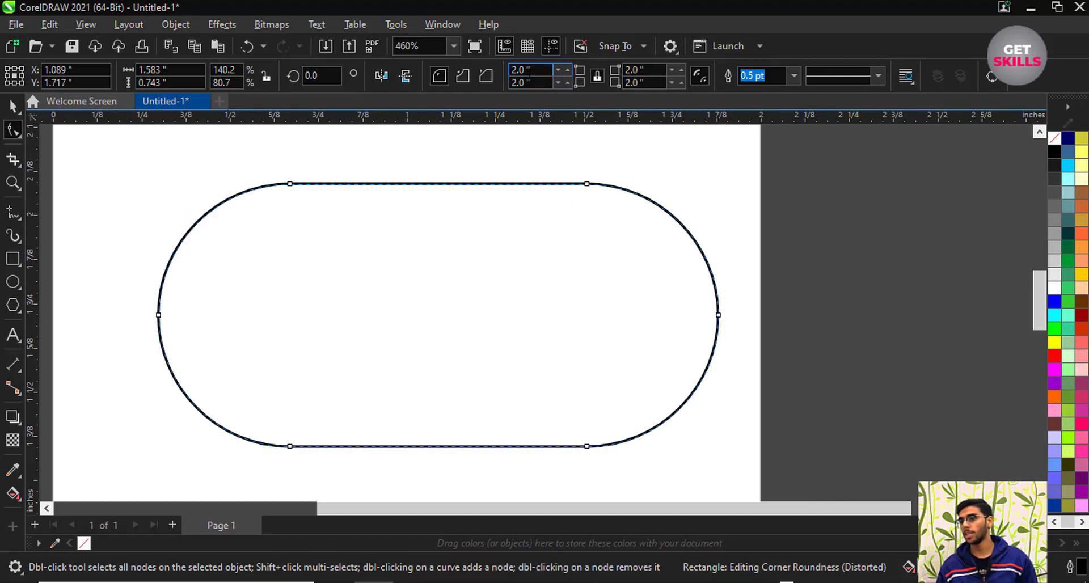
key(ctrl+z)
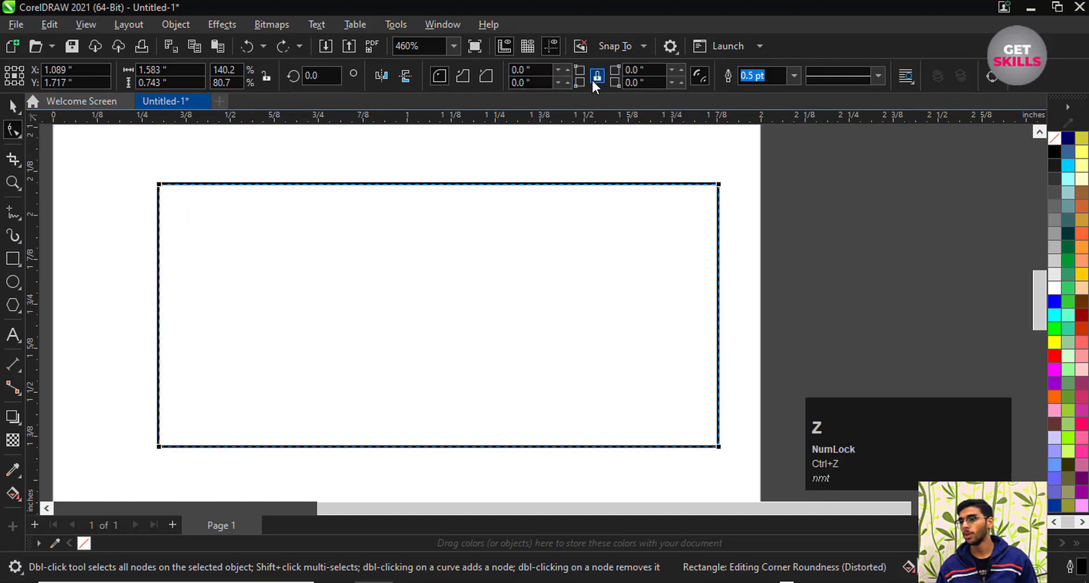
- Unlink the corner radii, try a 2 in radius on only the upper-left corner, and undo that radius
click(595, 76)
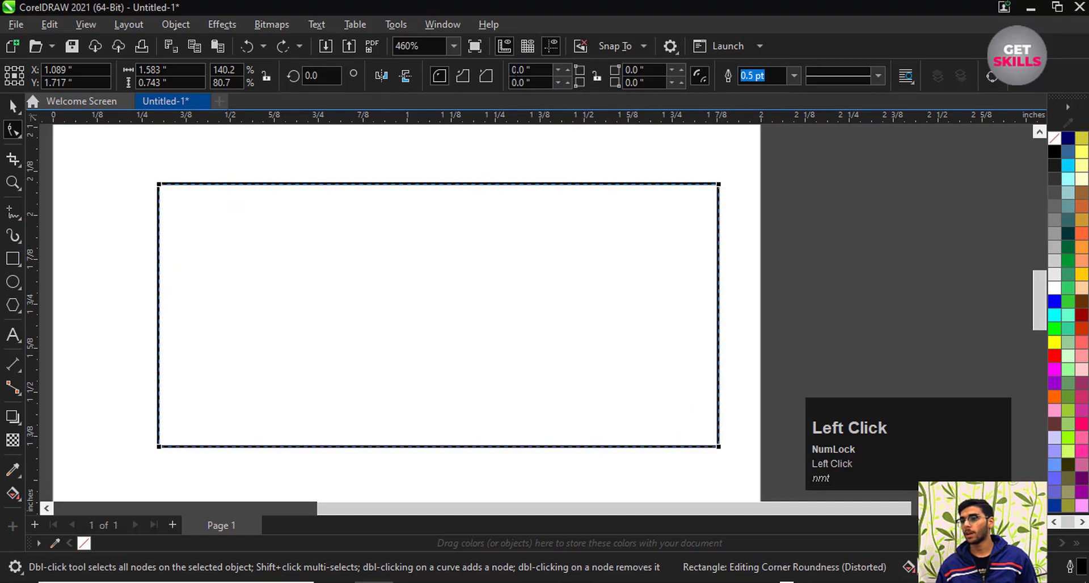
drag(528, 70, 497, 74)
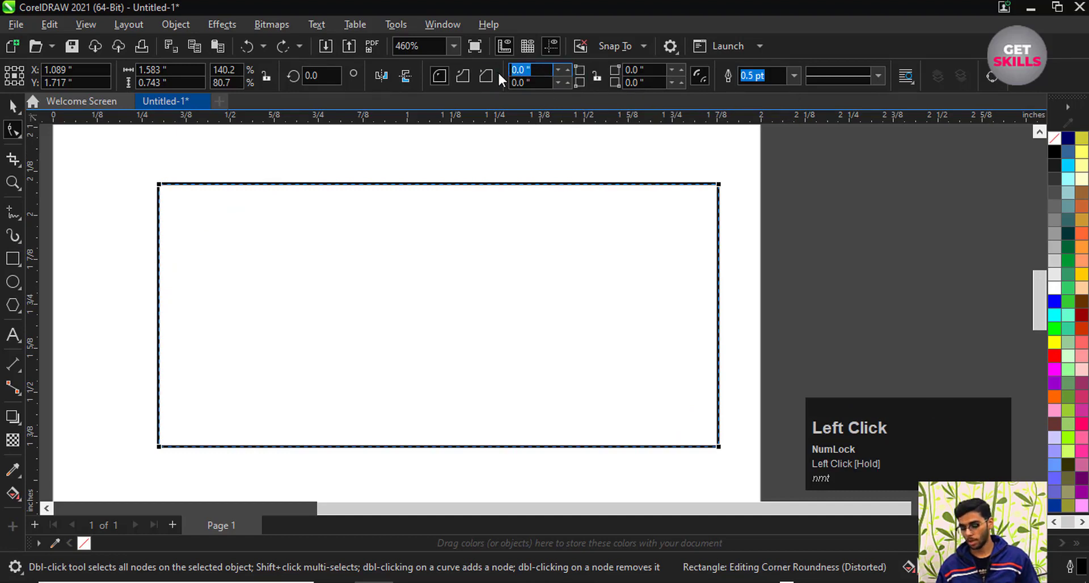
key(Return)
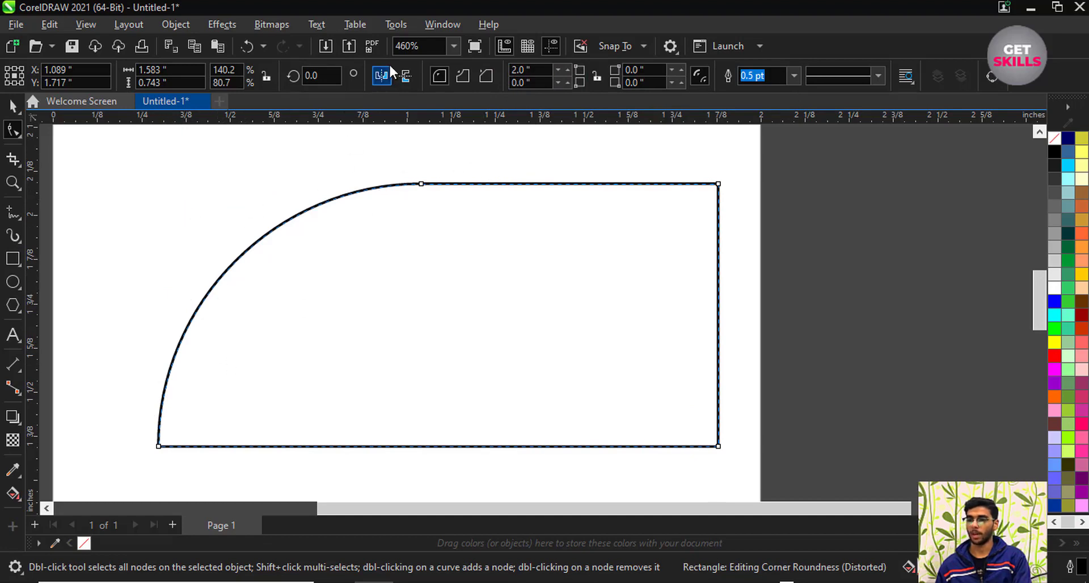
key(ctrl+z)
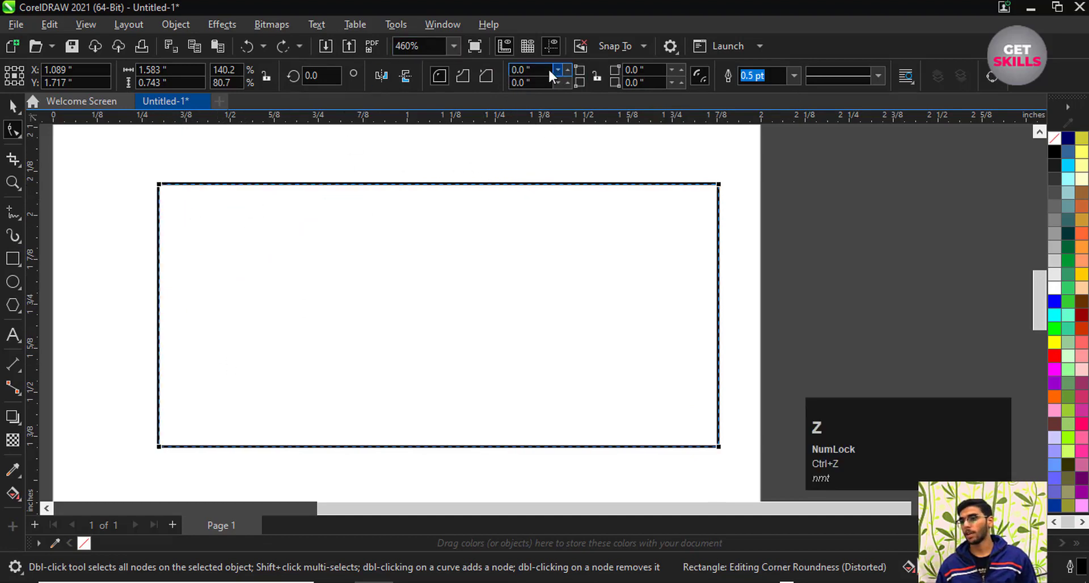
- Clear the selection and try setting the lower-left corner radius to 3 in
click(493, 80)
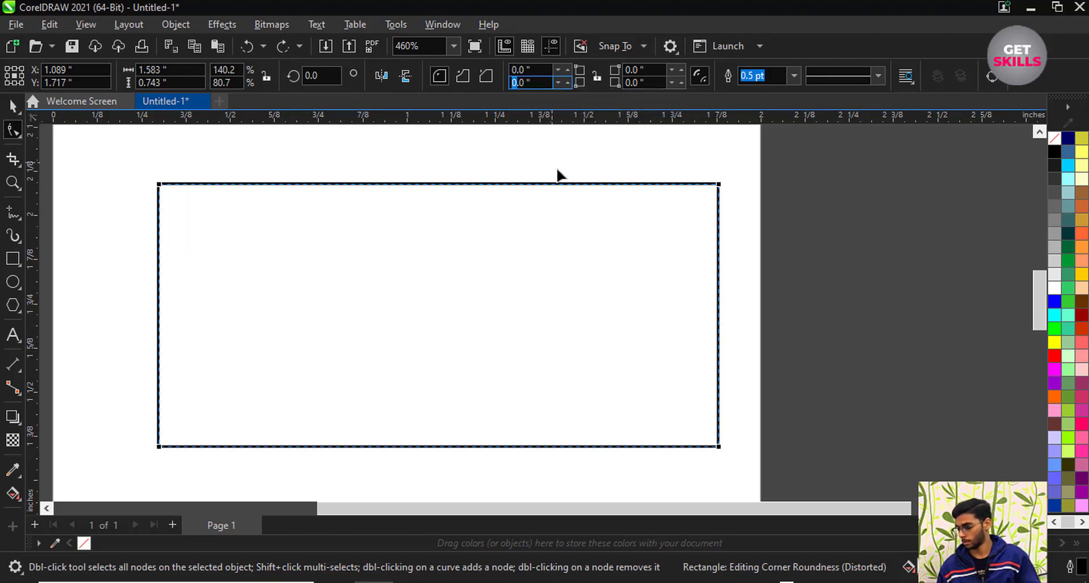
click(509, 174)
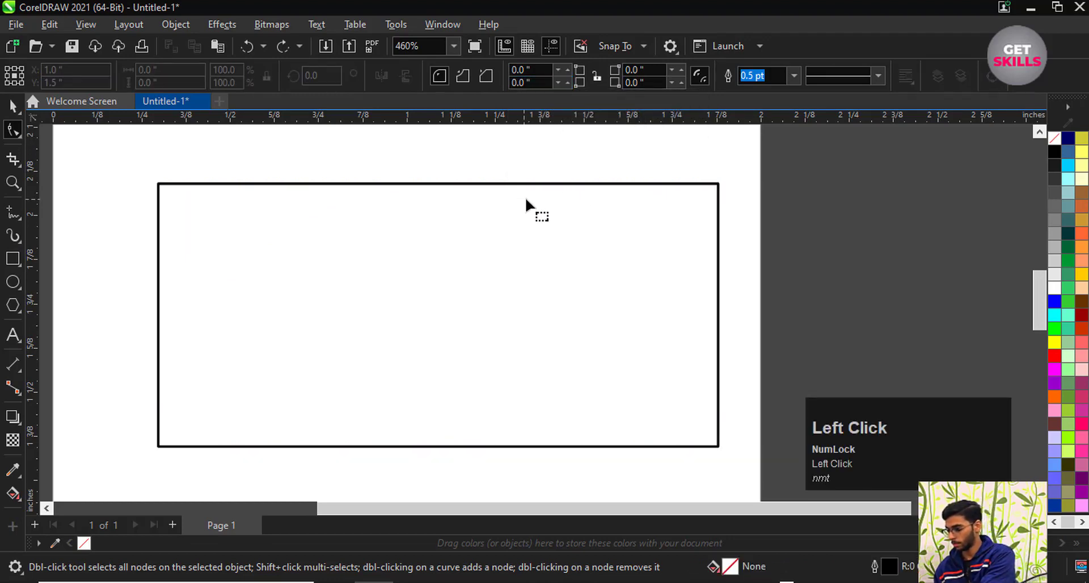
drag(532, 83, 513, 107)
text(3)
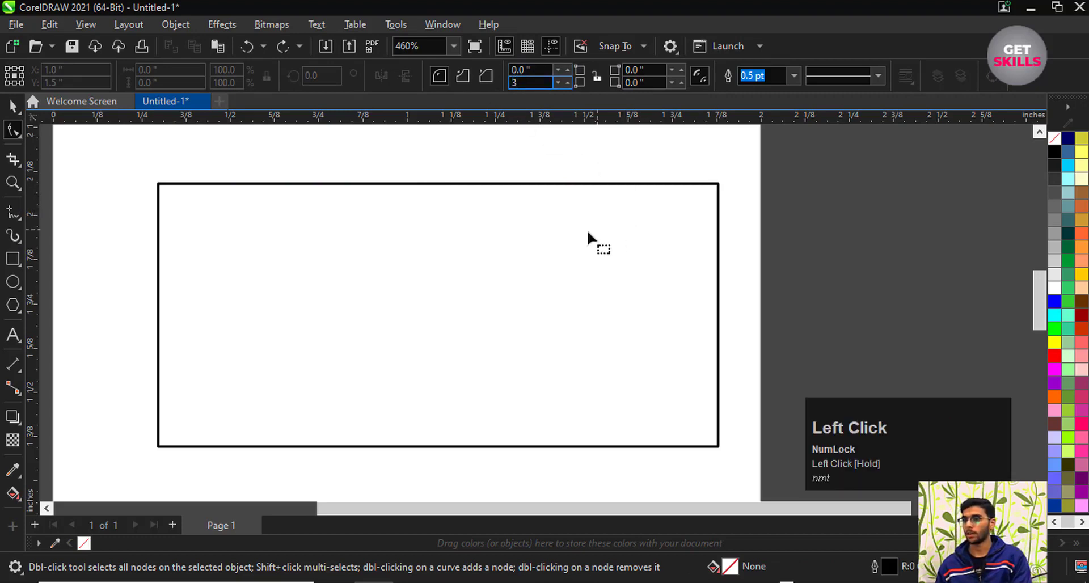
key(Return)
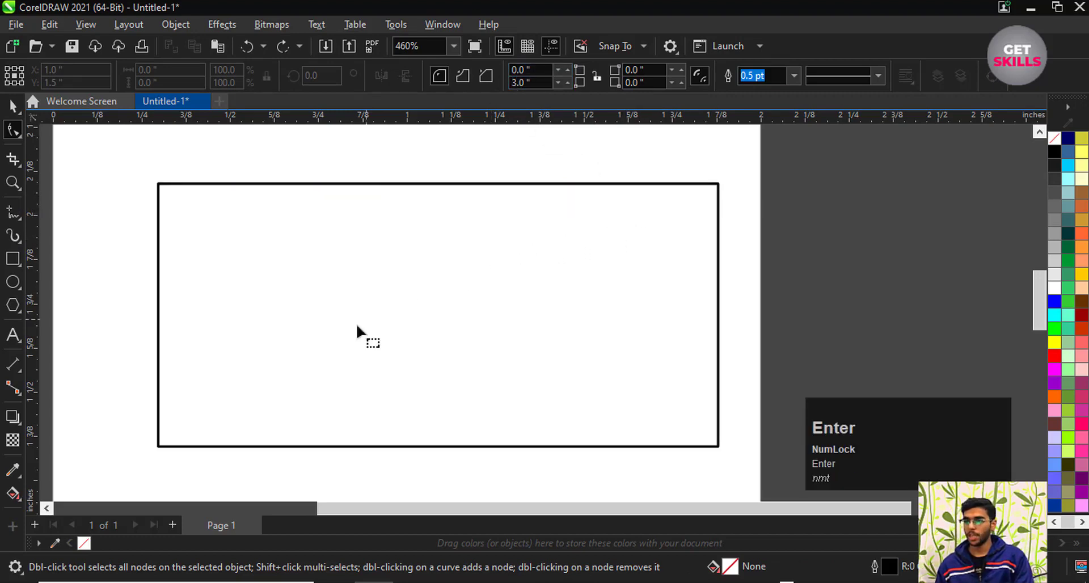
- Reselect the rectangle, try a 3 in radius on its lower-left corner, and undo it
click(363, 321)
drag(533, 83, 486, 90)
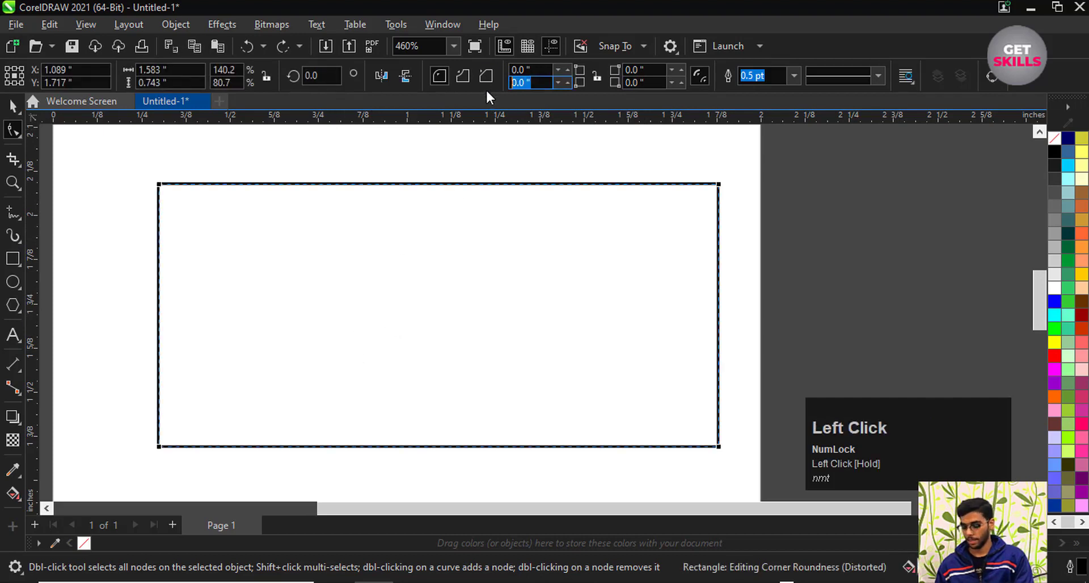
text(3)
key(Return)
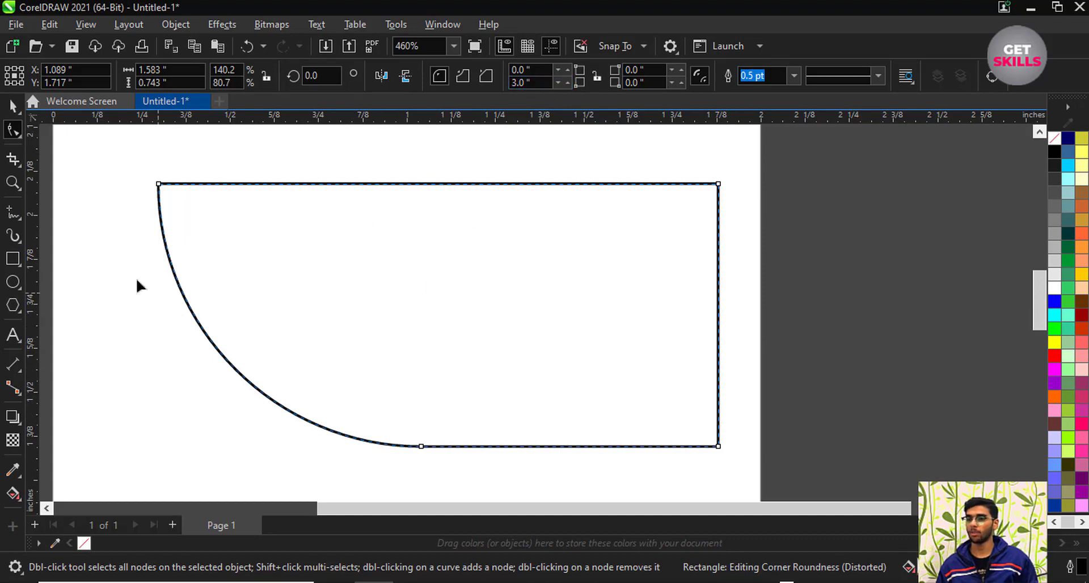
key(ctrl+z)
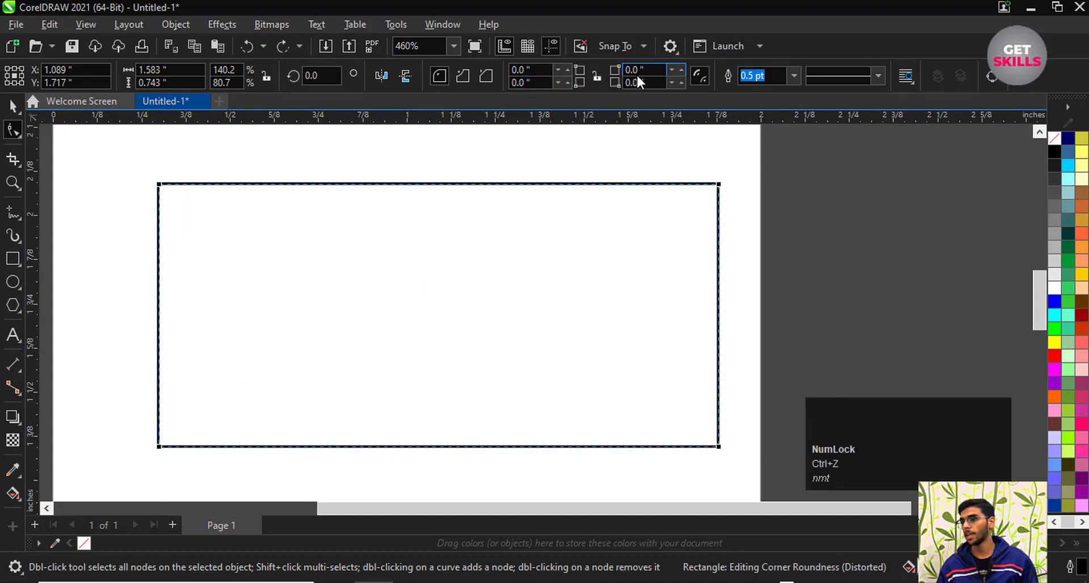
- Set the radius of the rectangle's upper-right corner to 2 in
drag(638, 73, 578, 79)
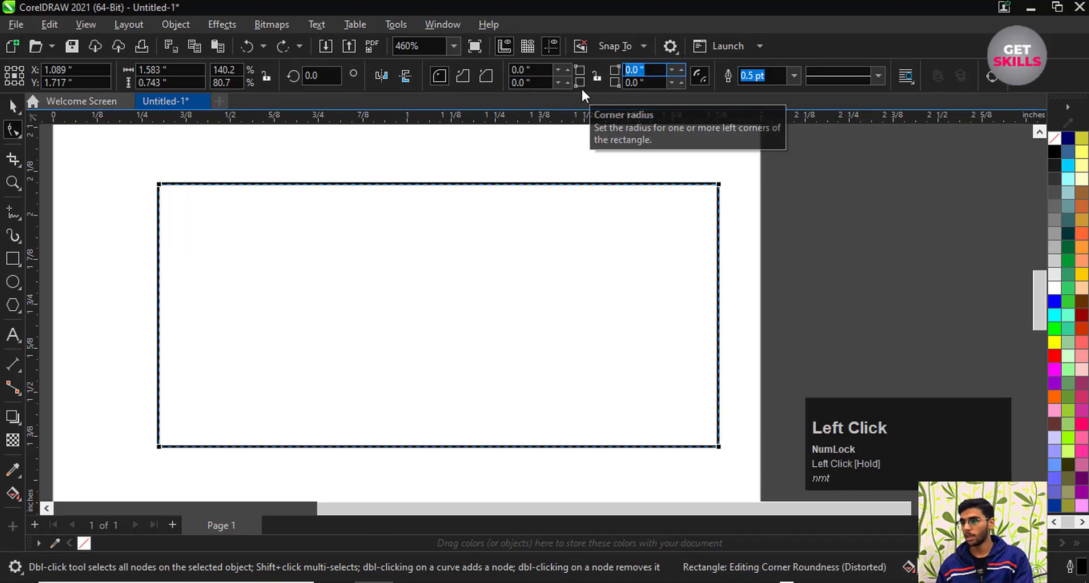
text(2)
key(Return)
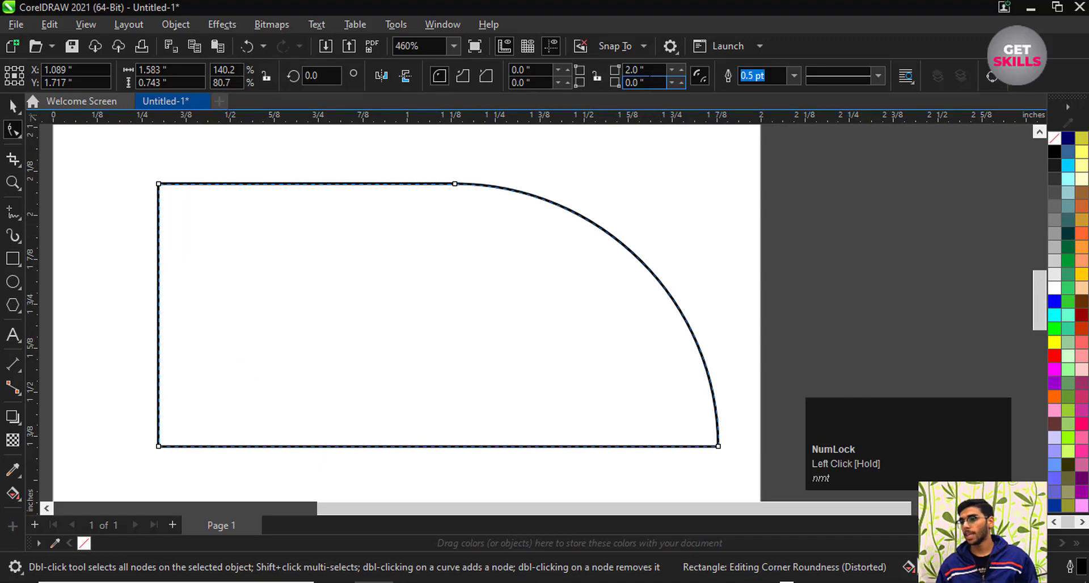
- Try a 5 in radius on the rectangle's lower-right corner, and undo that corner's rounding
click(644, 83)
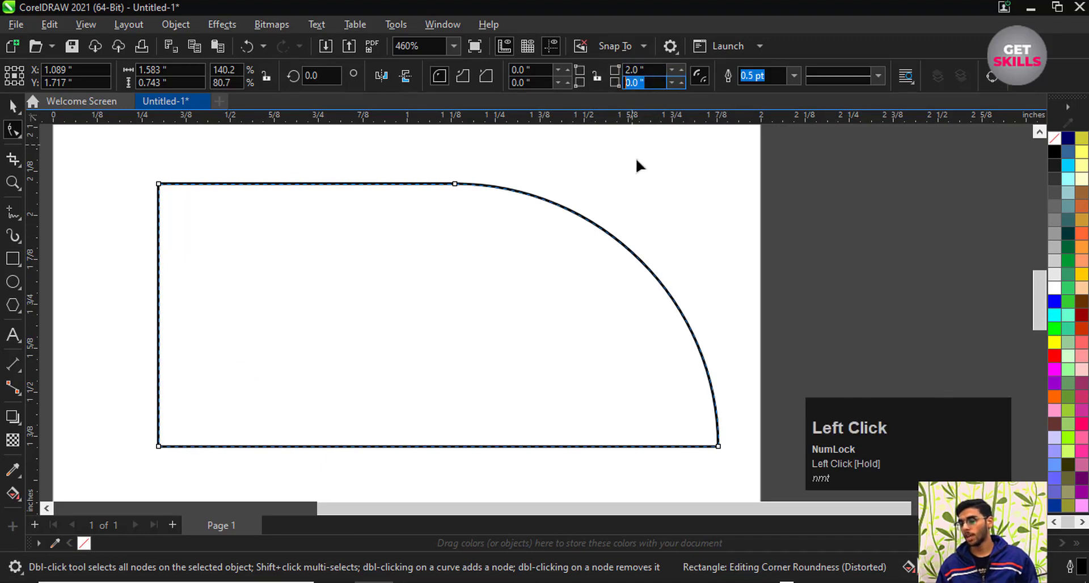
text(5)
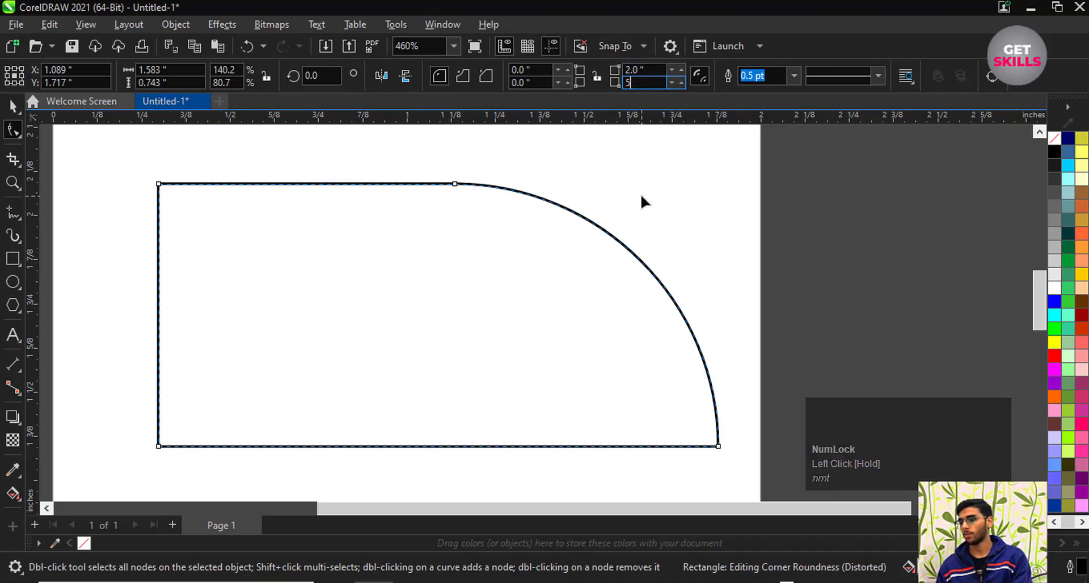
key(Return)
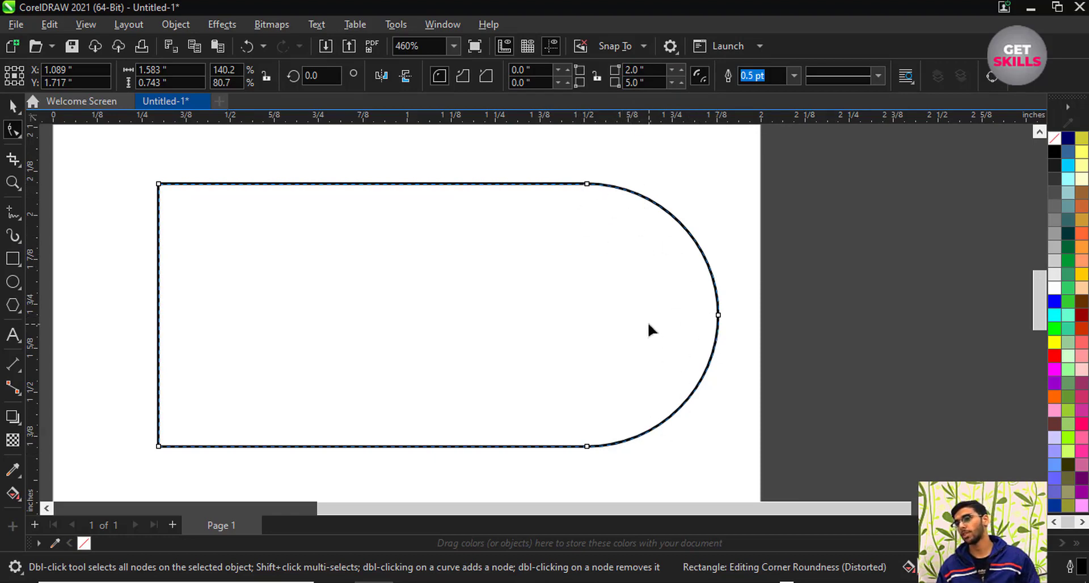
key(ctrl+z)
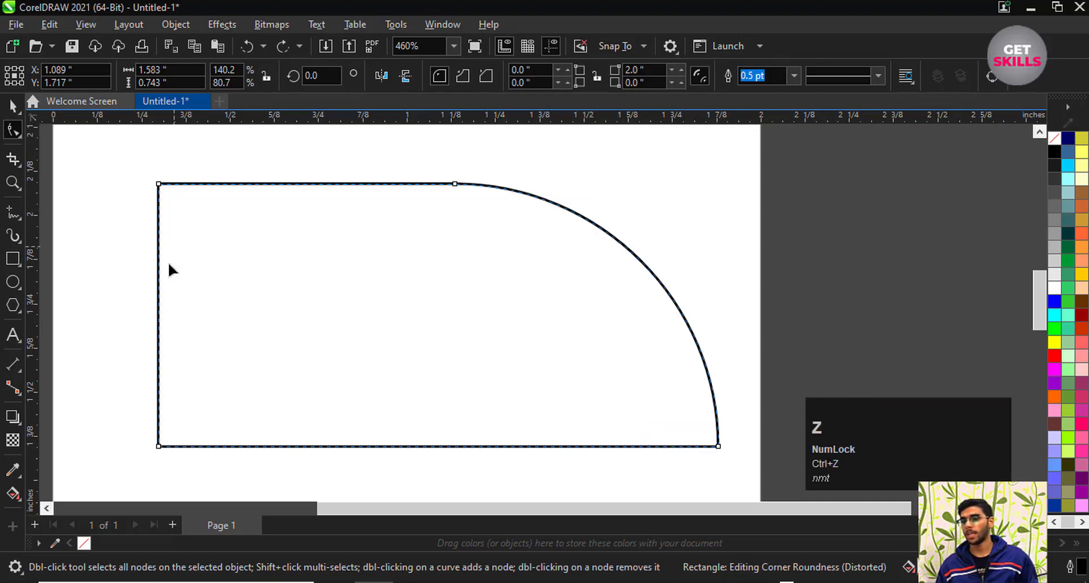
- Reselect the shape, try a 3 in radius on its lower-left corner, and undo the rounding of both the lower-left and upper-right corners
click(307, 300)
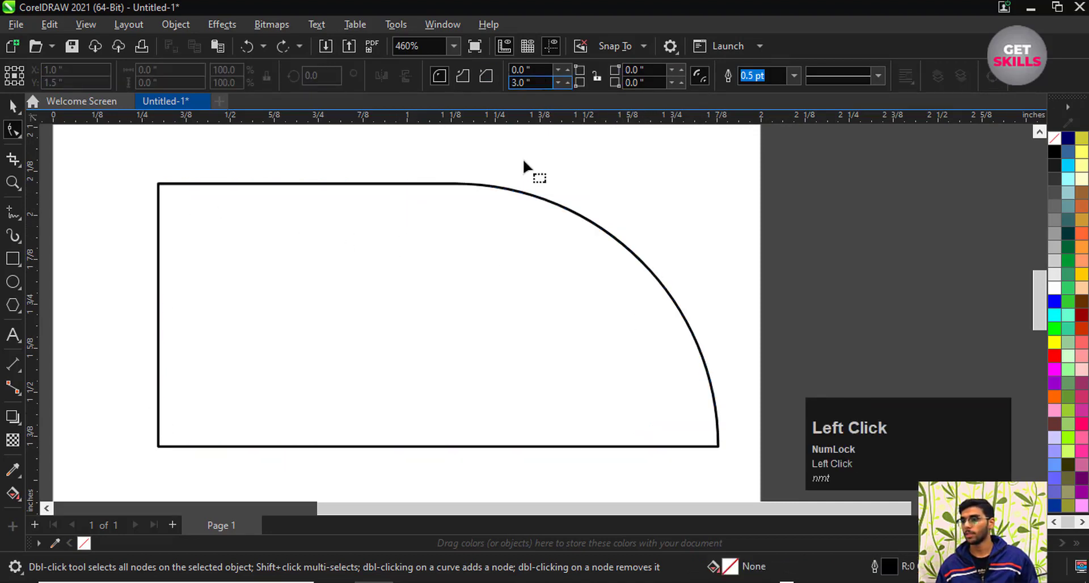
click(516, 190)
drag(542, 83, 447, 90)
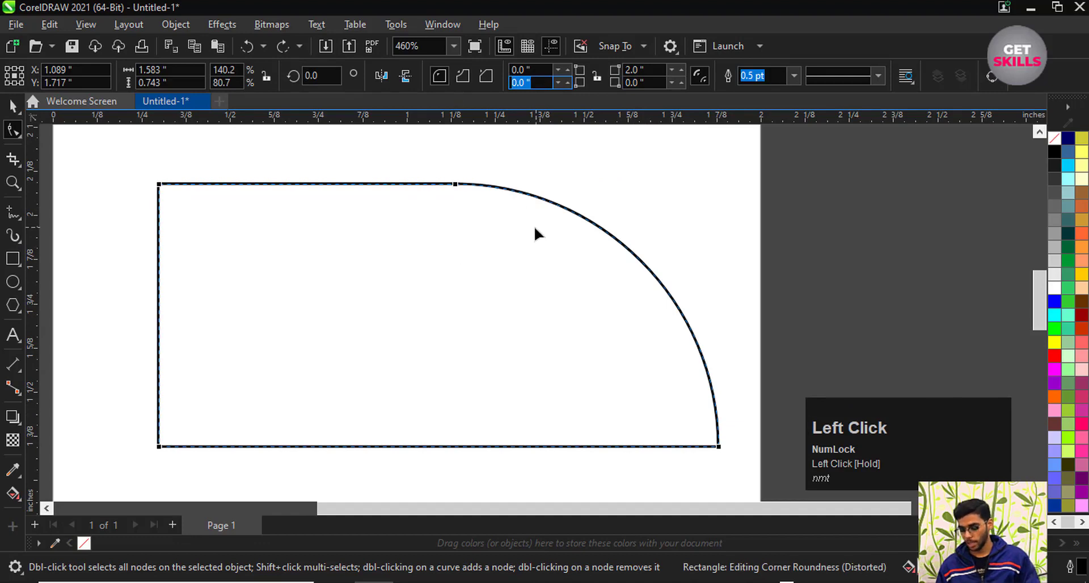
text(3)
key(Return)
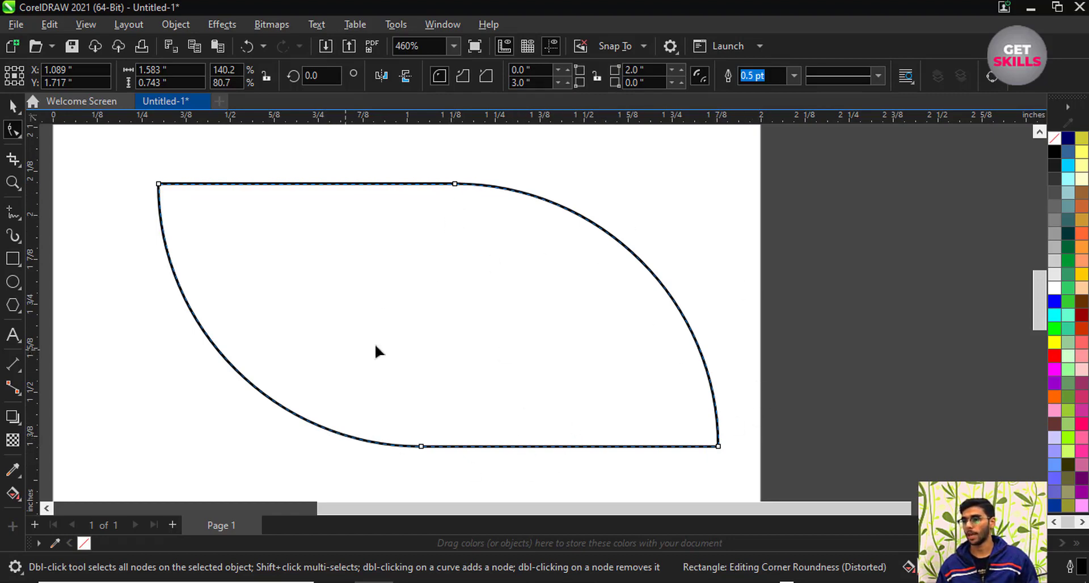
key(ctrl+z)
key(ctrl+z)
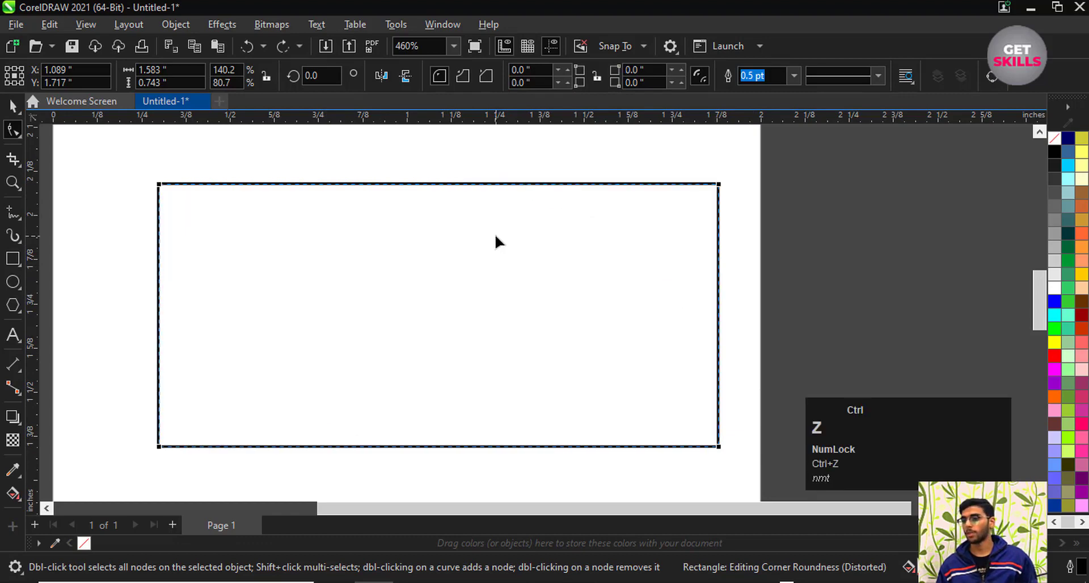
- Link the rectangle's corner radii, try a 5 in radius on all four corners, and undo the rounding
click(593, 76)
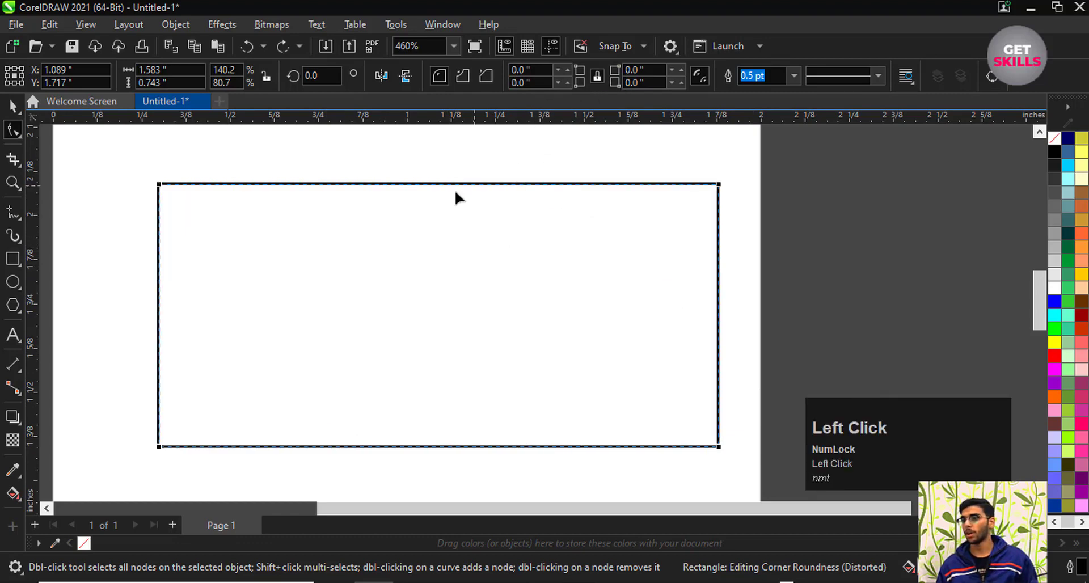
click(529, 83)
drag(540, 82, 462, 82)
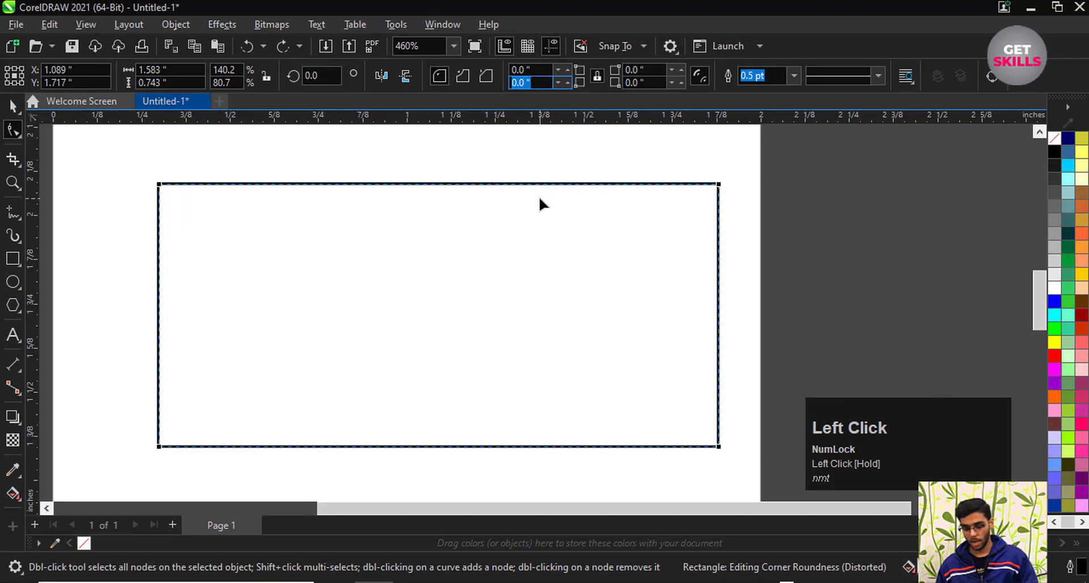
text(5)
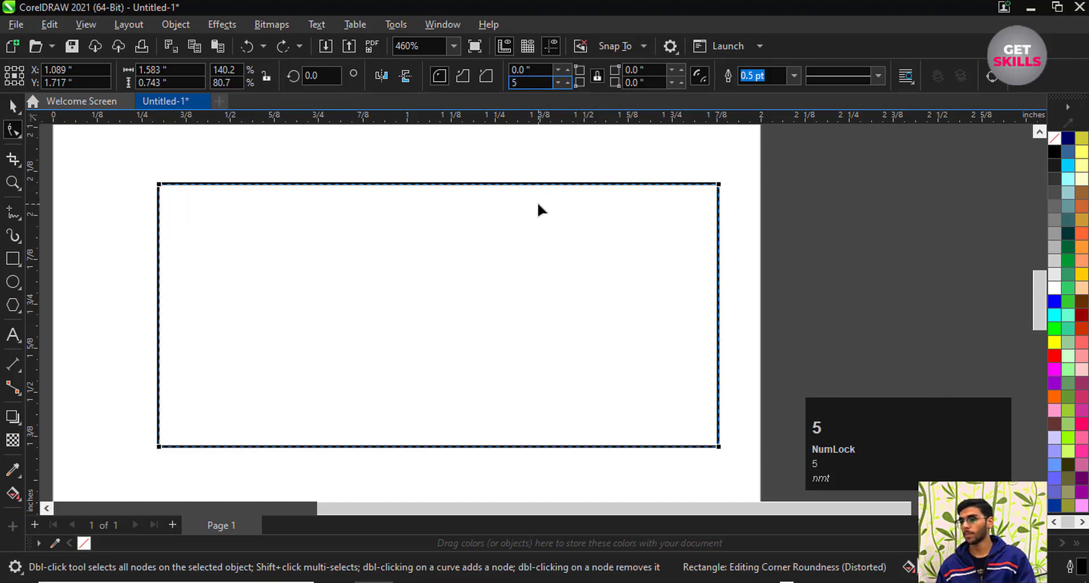
key(Return)
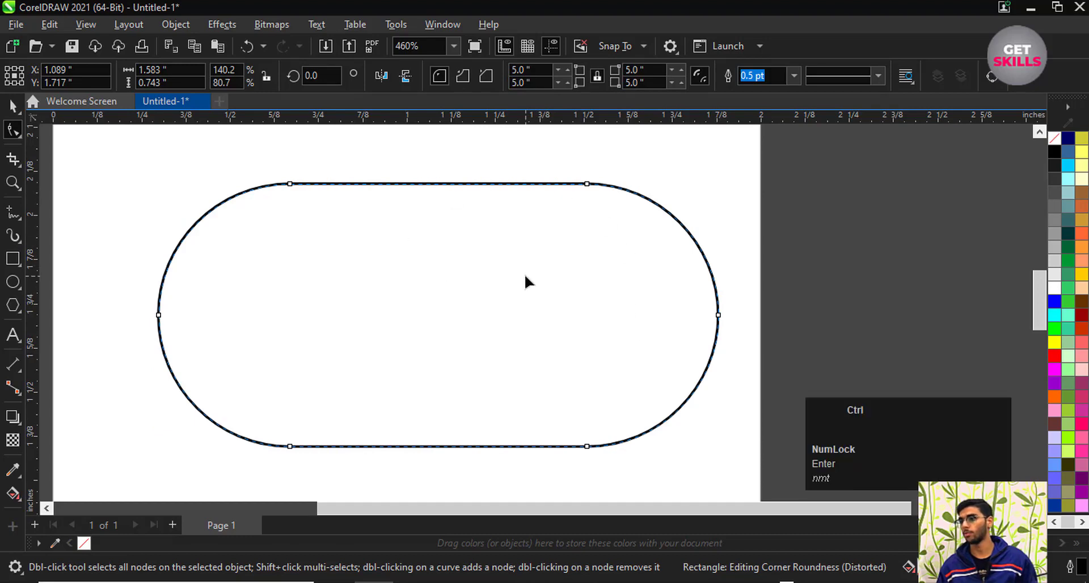
key(ctrl+z)
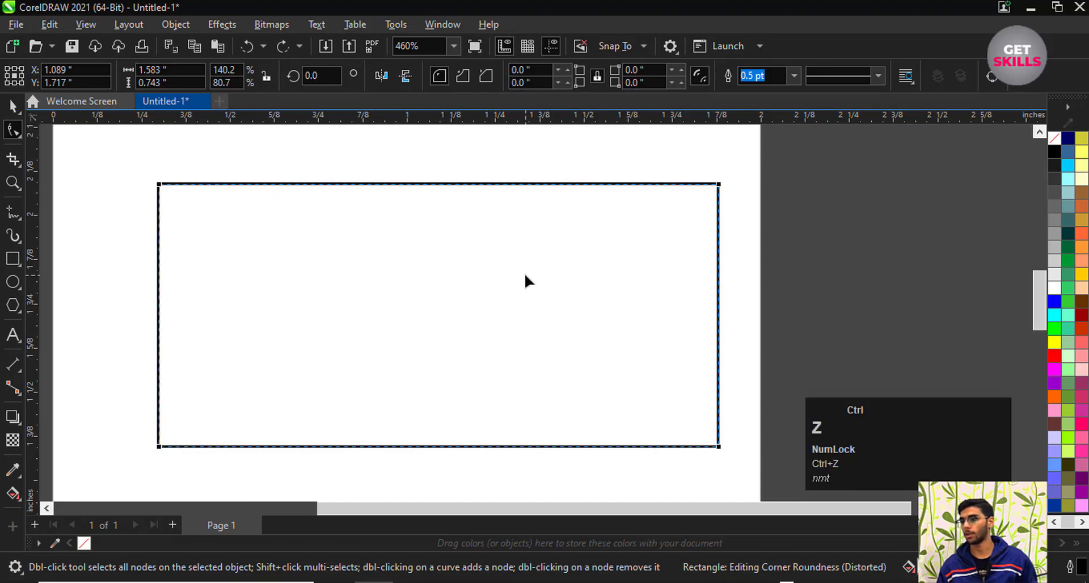
- Choose the round corner style, try rounding only the rectangle's upper-left corner to about 0.199 in, and undo it
click(440, 77)
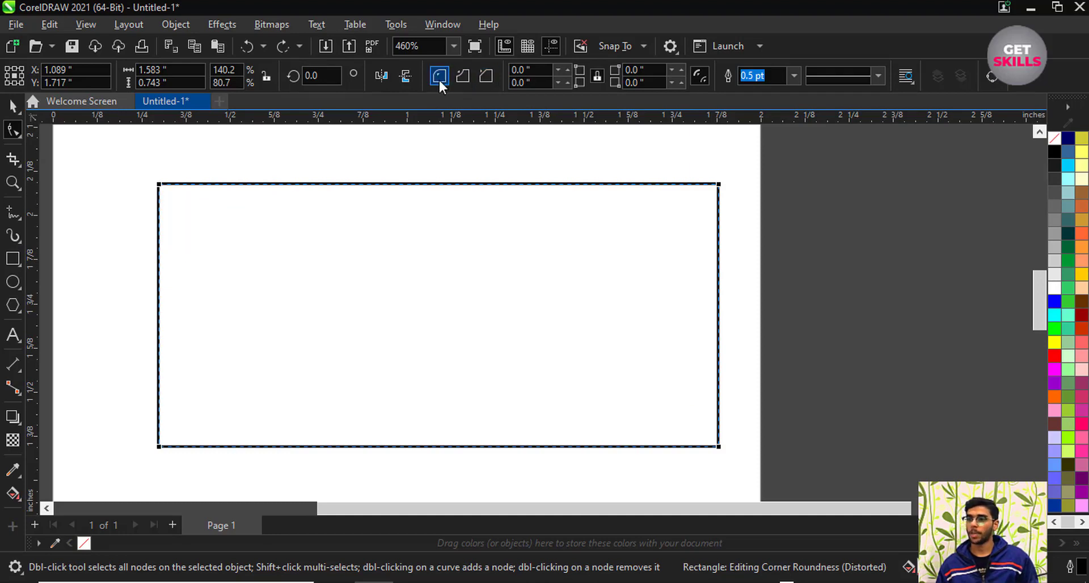
click(464, 77)
drag(160, 187, 160, 189)
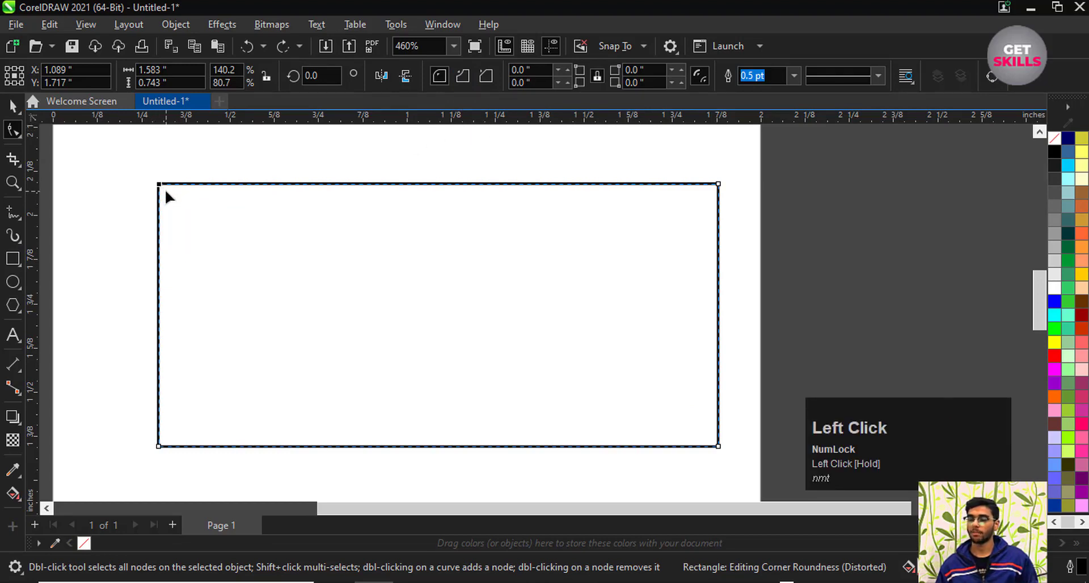
drag(161, 186, 166, 253)
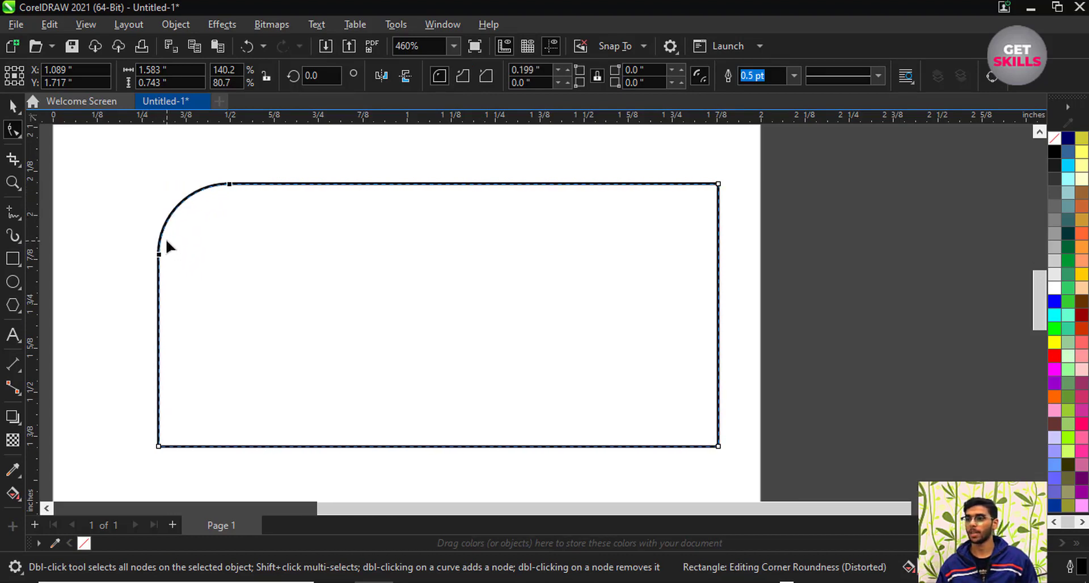
key(ctrl+z)
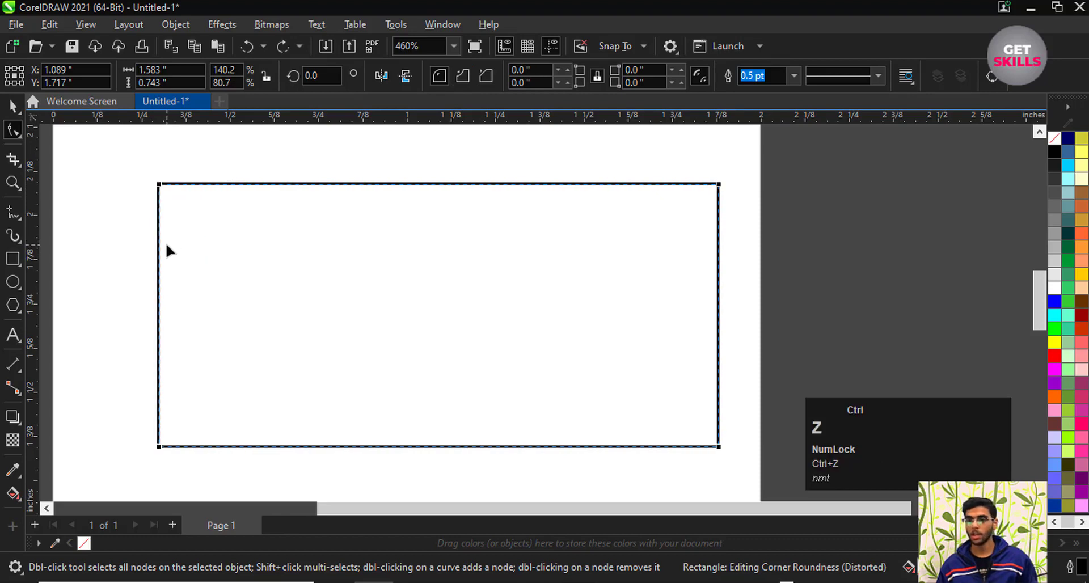
- Choose the scalloped corner style, try a radius of about 0.372 in on all four corners, and undo the scalloping
click(458, 79)
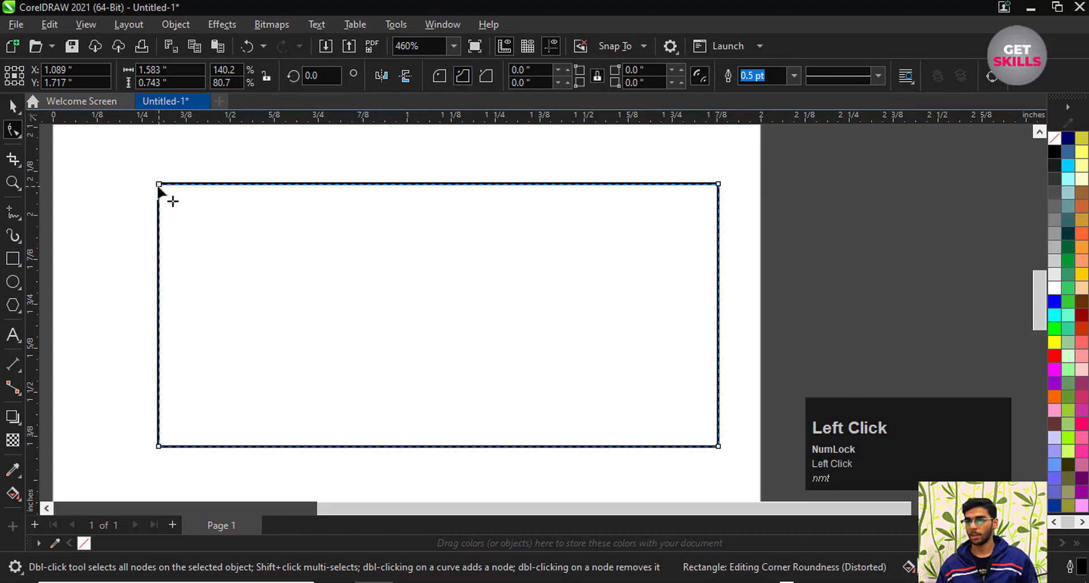
drag(159, 185, 219, 336)
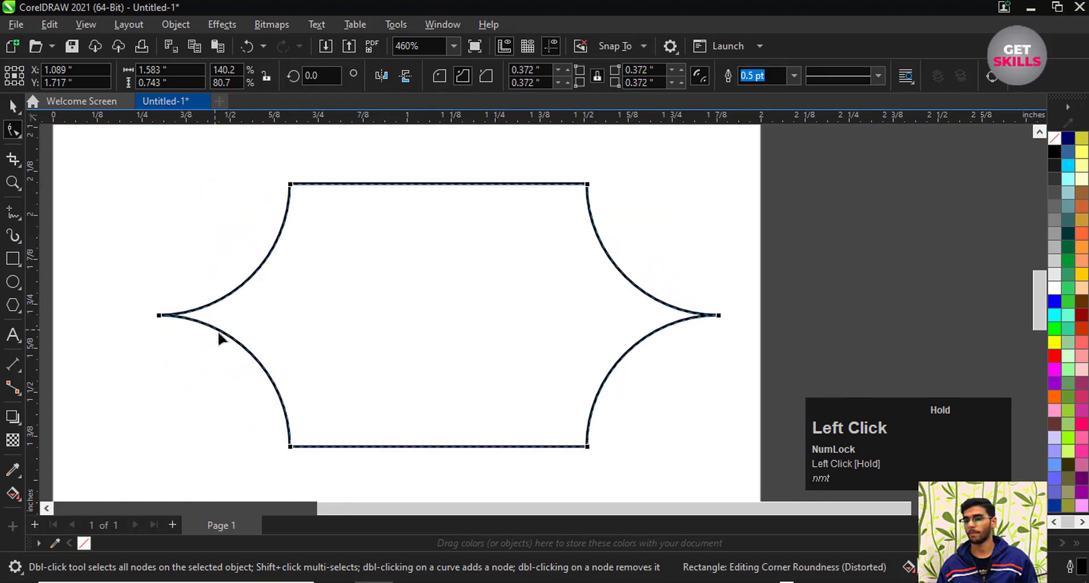
key(ctrl+z)
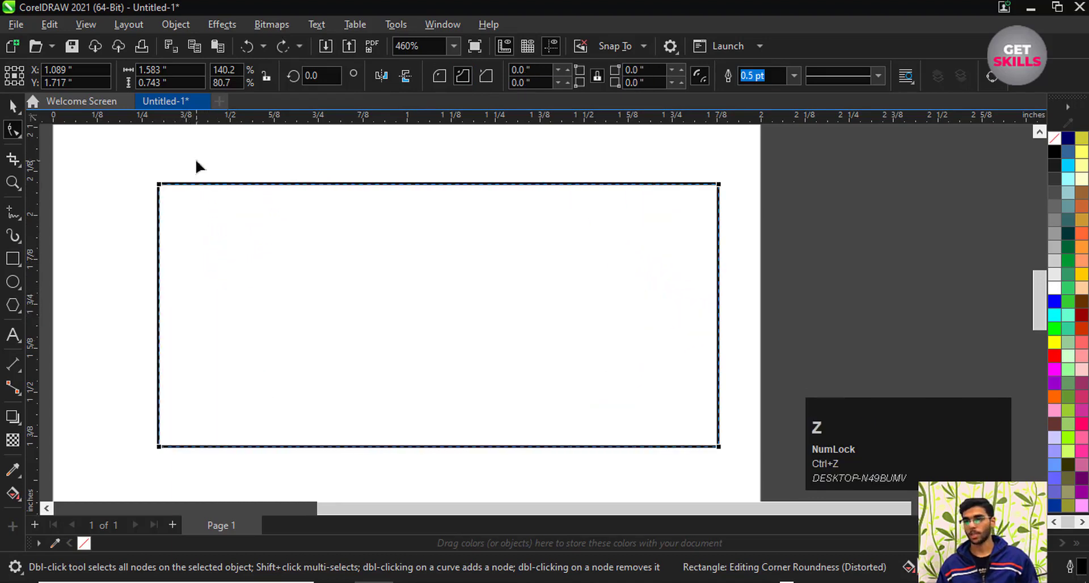
- Scallop all four corners of the rectangle to about 0.156 in and convert them to chamfered corners
drag(163, 190, 183, 243)
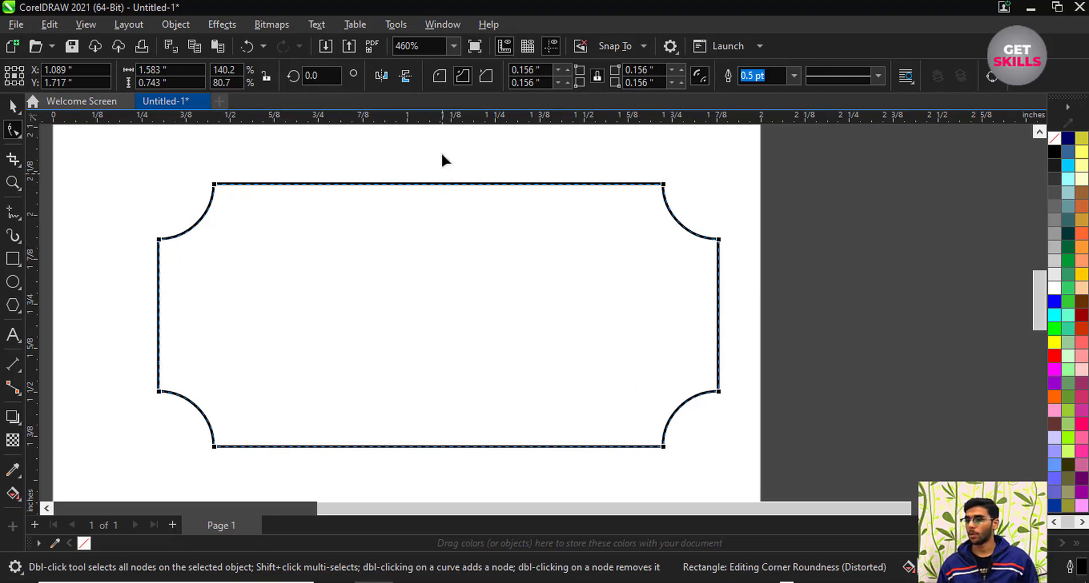
click(478, 76)
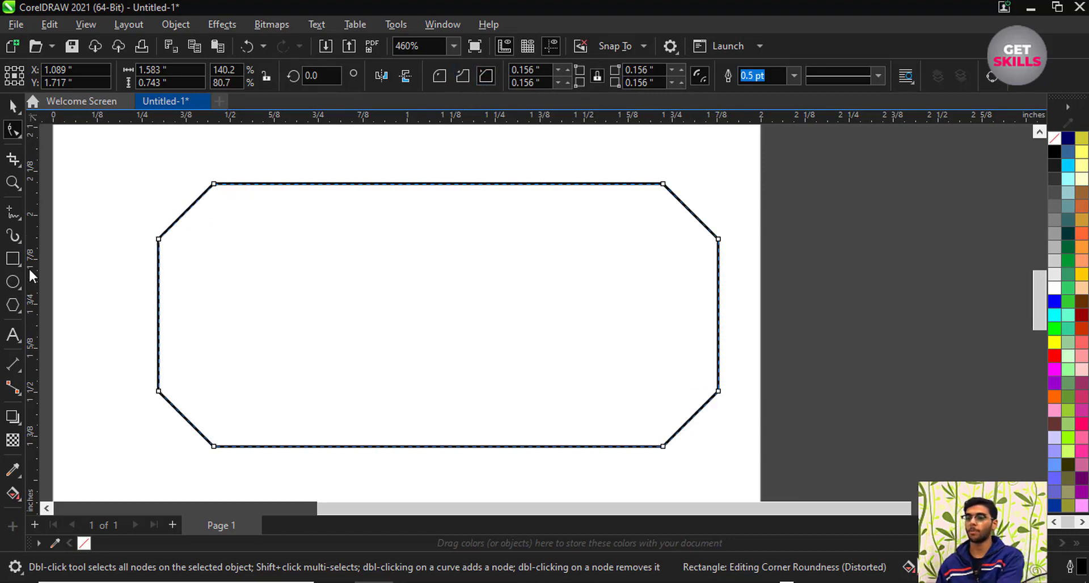
click(4, 559)
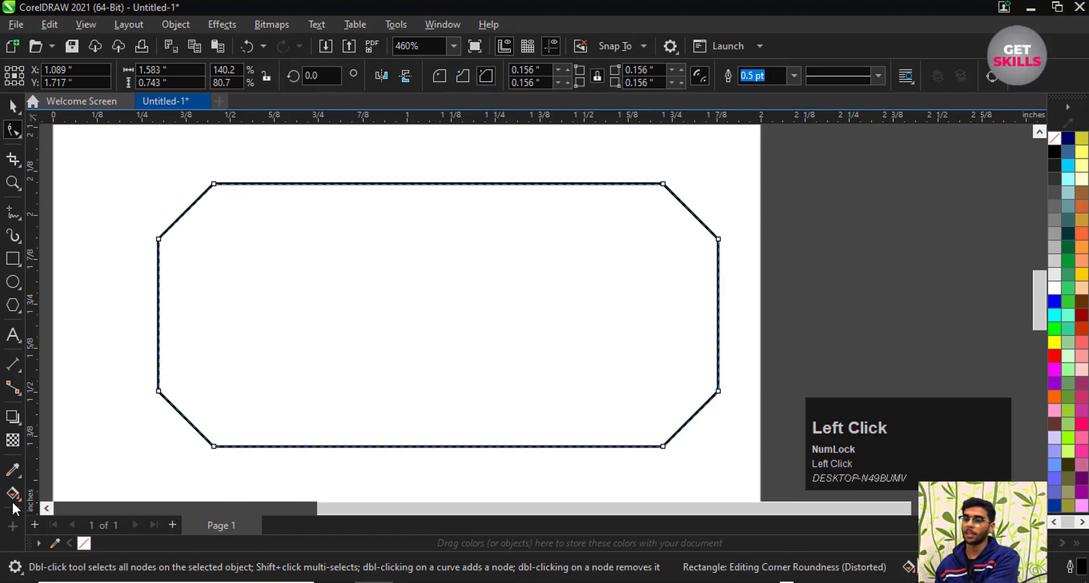
click(12, 470)
click(85, 471)
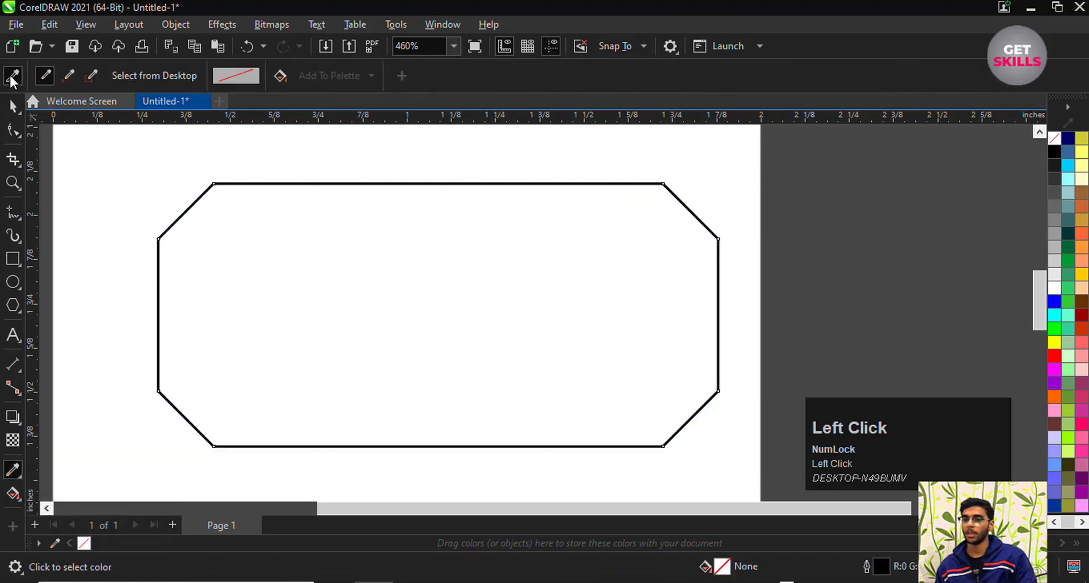
double_click(13, 105)
click(13, 130)
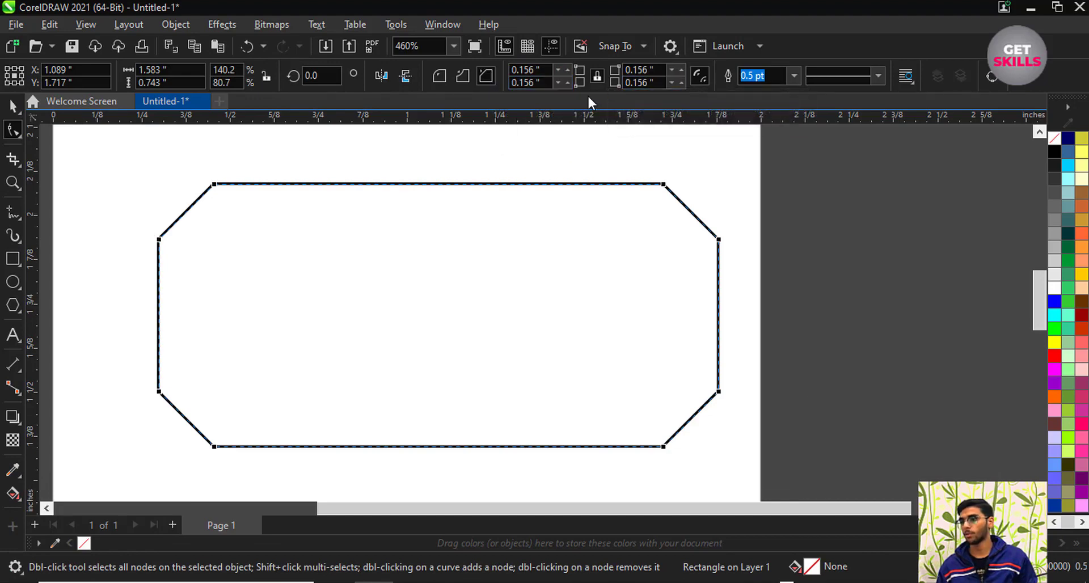
- Unlink the corner radii, try a 1 in chamfer on the lower-right corner, undo it, and link the radii again
click(598, 80)
drag(661, 83, 581, 83)
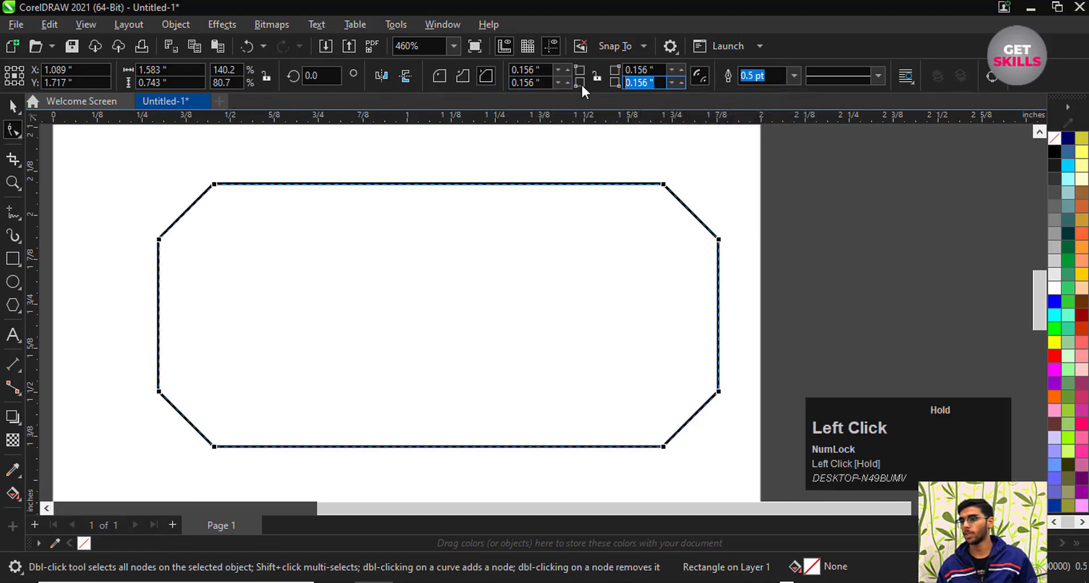
text(1)
key(Return)
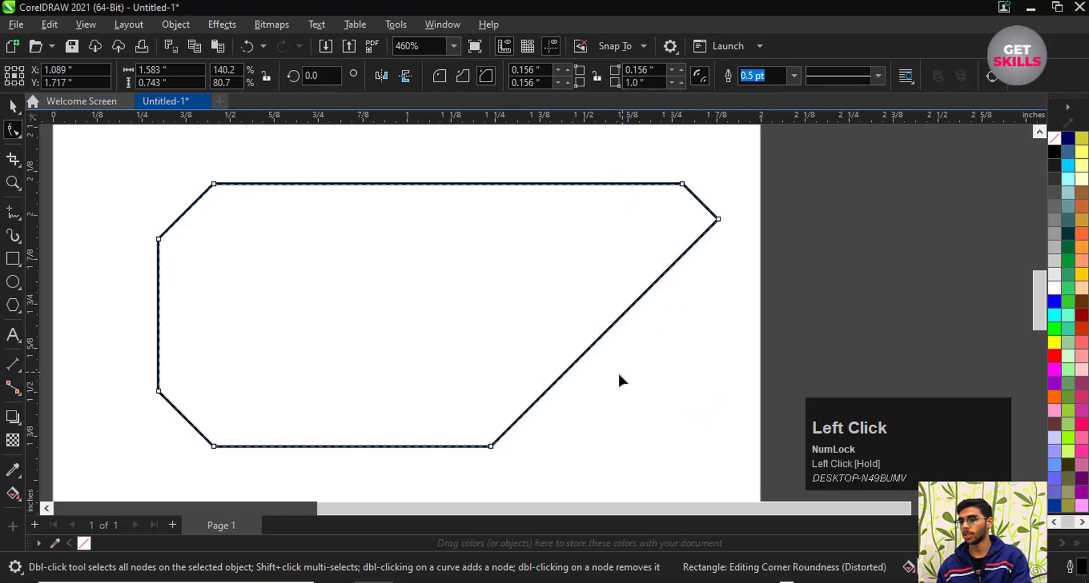
key(ctrl+z)
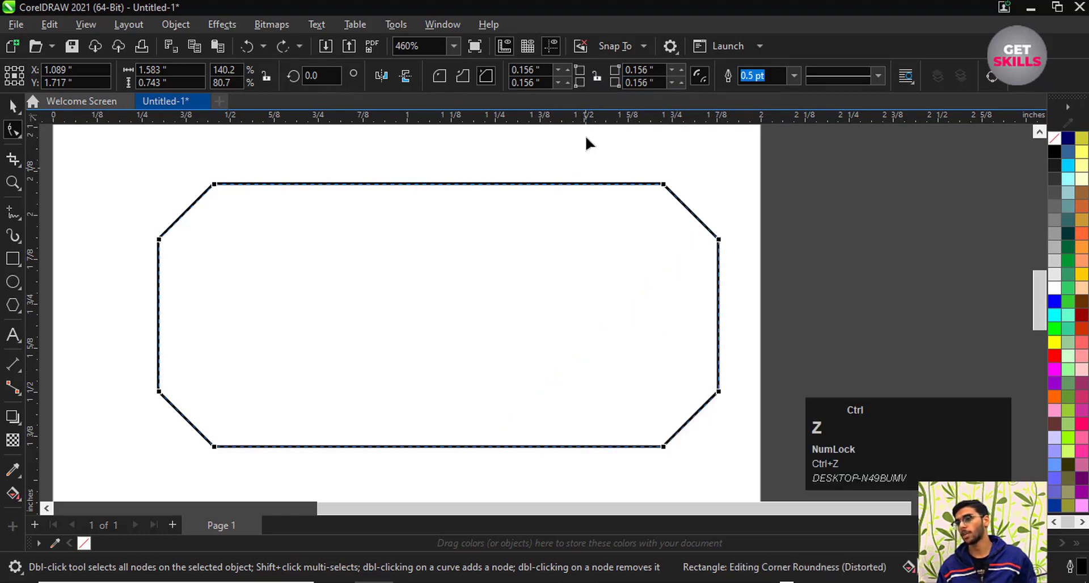
click(598, 78)
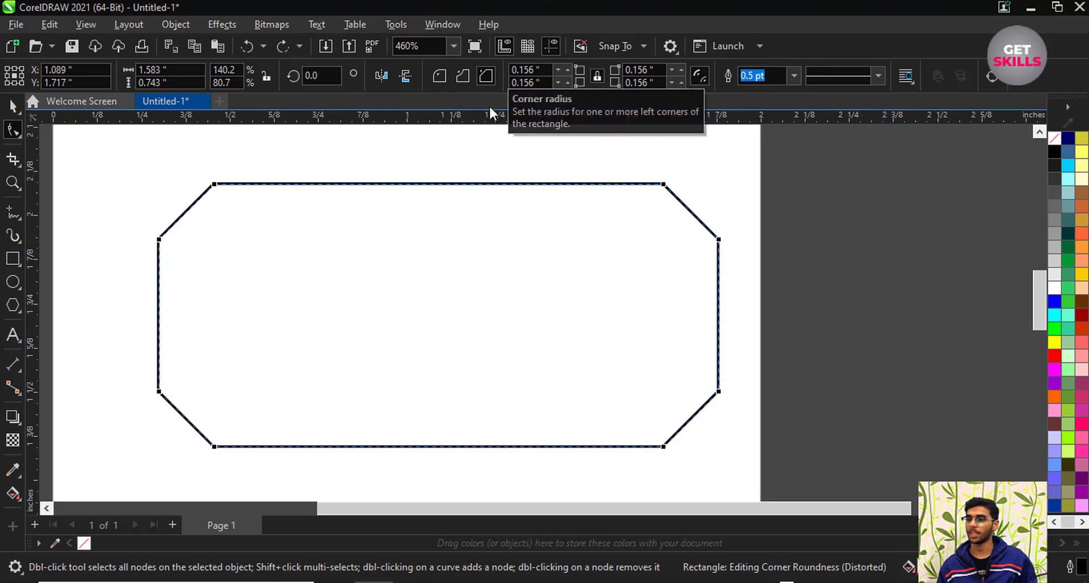
- Switch the rectangle's corners through the round, scalloped and chamfered styles, ending with round corners
click(439, 76)
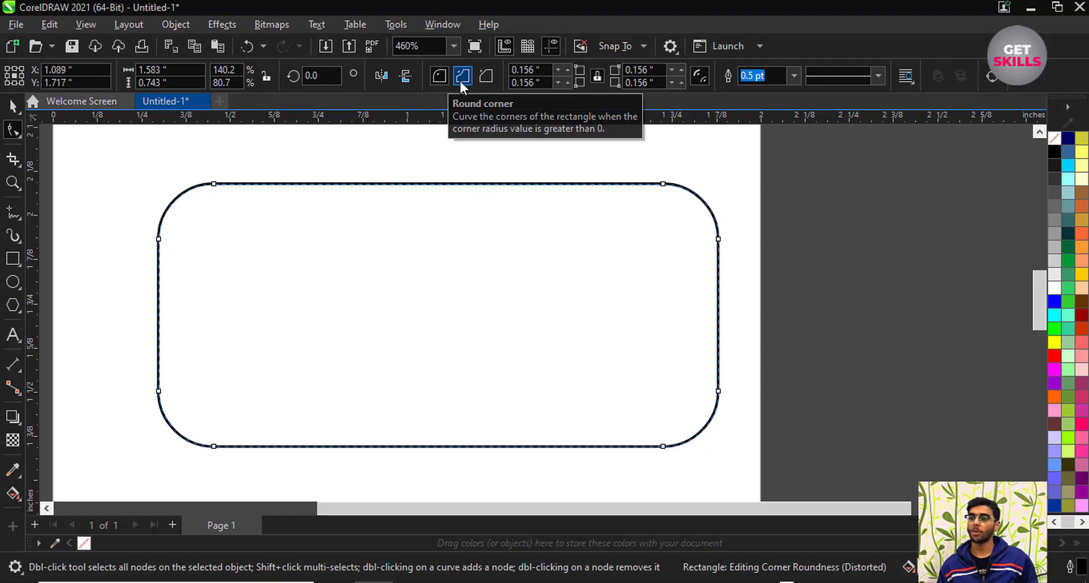
click(460, 80)
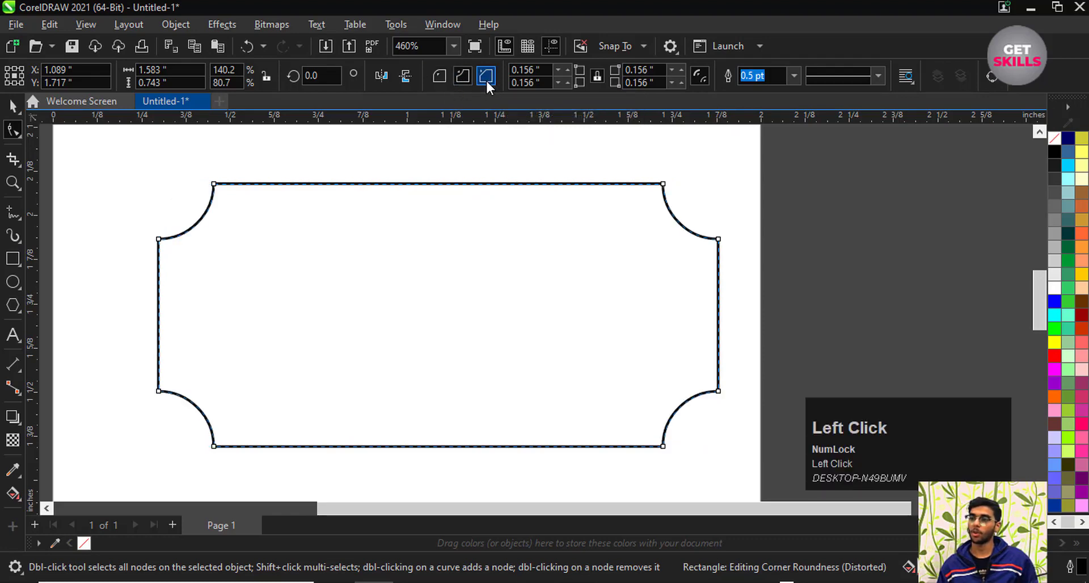
click(485, 80)
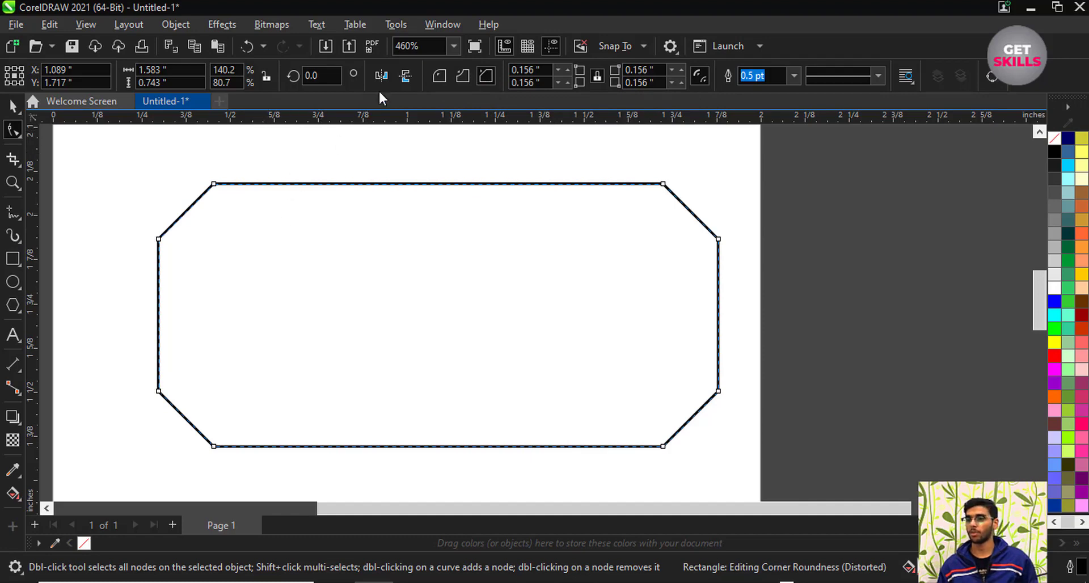
click(438, 75)
scroll(415, 197, down, 1)
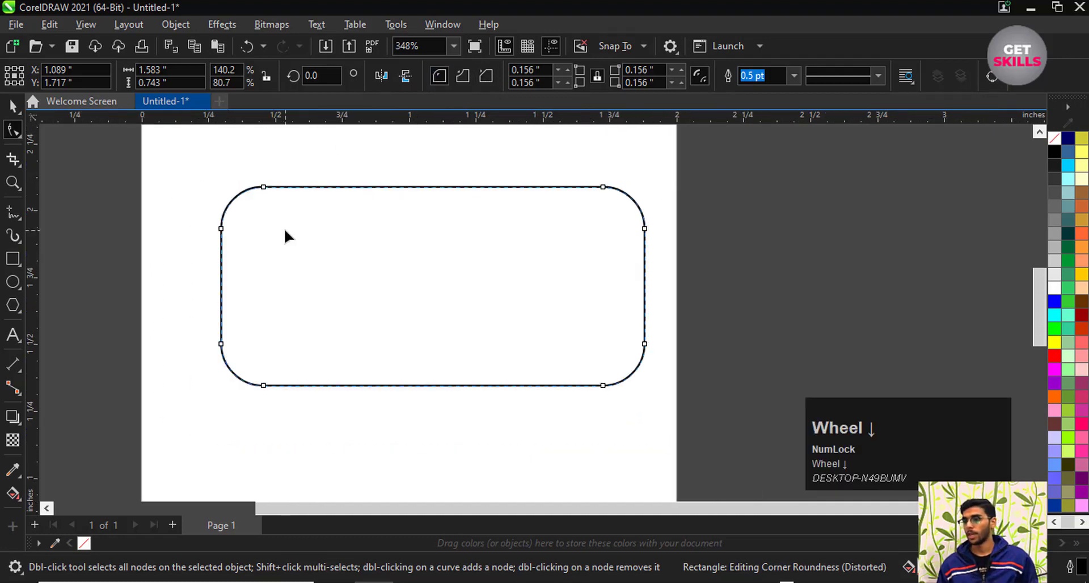
- Delete the rounded rectangle and draw a circle about 0.641 in in diameter on the page
click(12, 105)
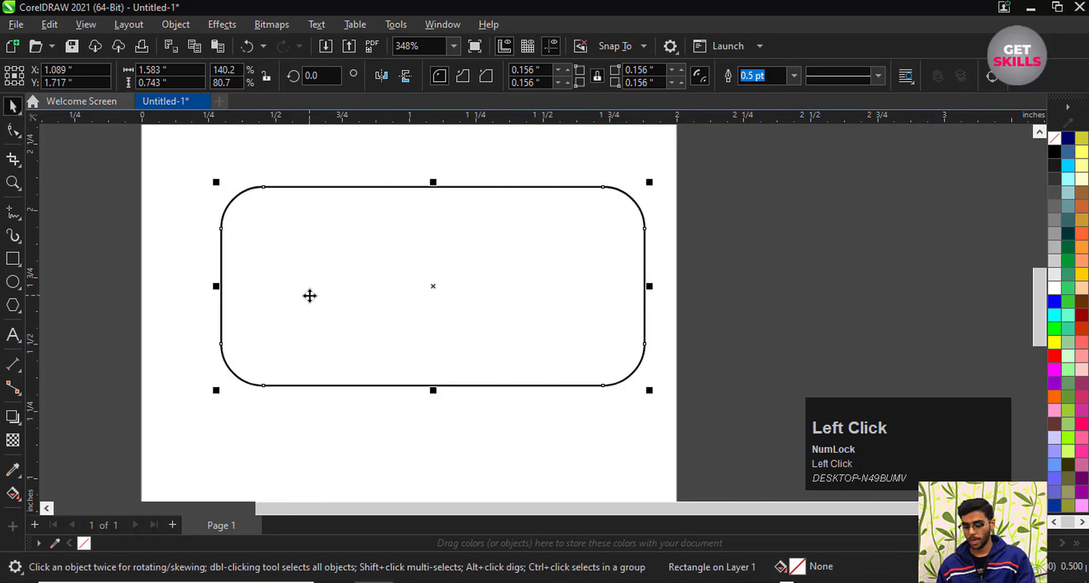
key(Delete)
click(12, 281)
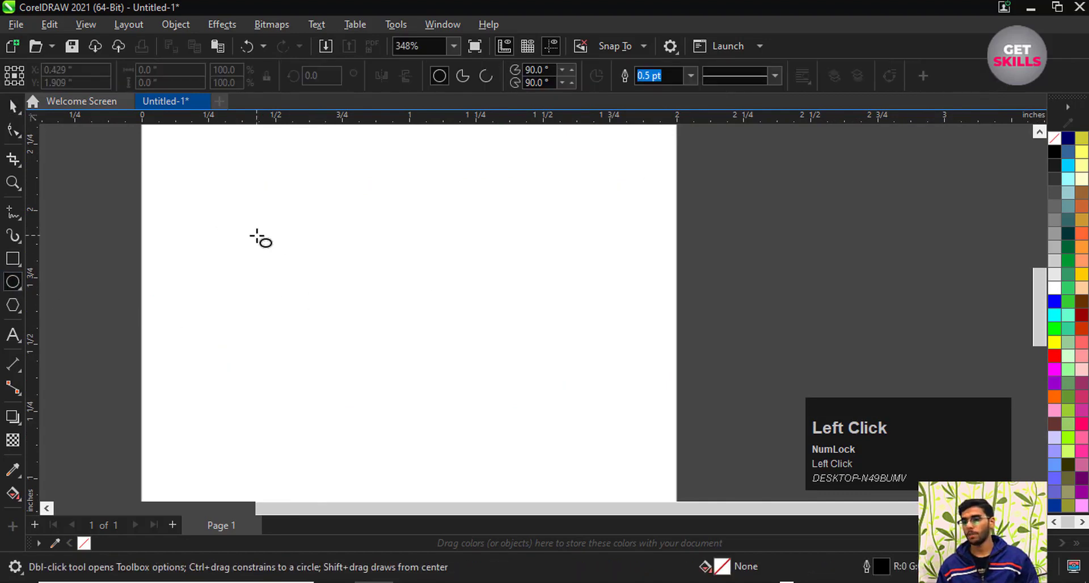
drag(257, 236, 428, 340)
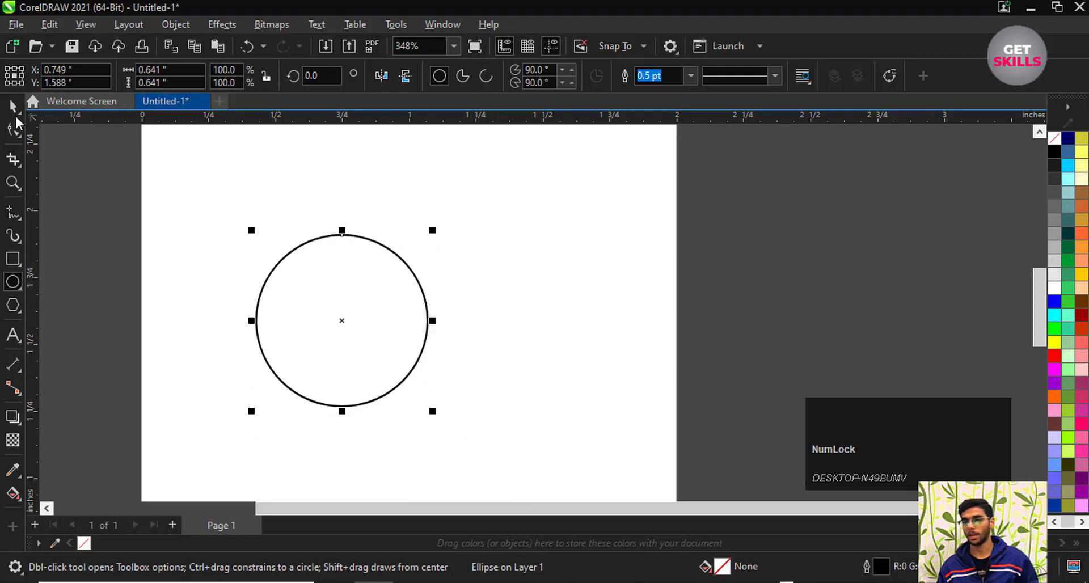
- Move the circle to about X 1.06 in, Y 1.78 in and activate the Shape tool on it
click(12, 105)
drag(363, 311, 437, 258)
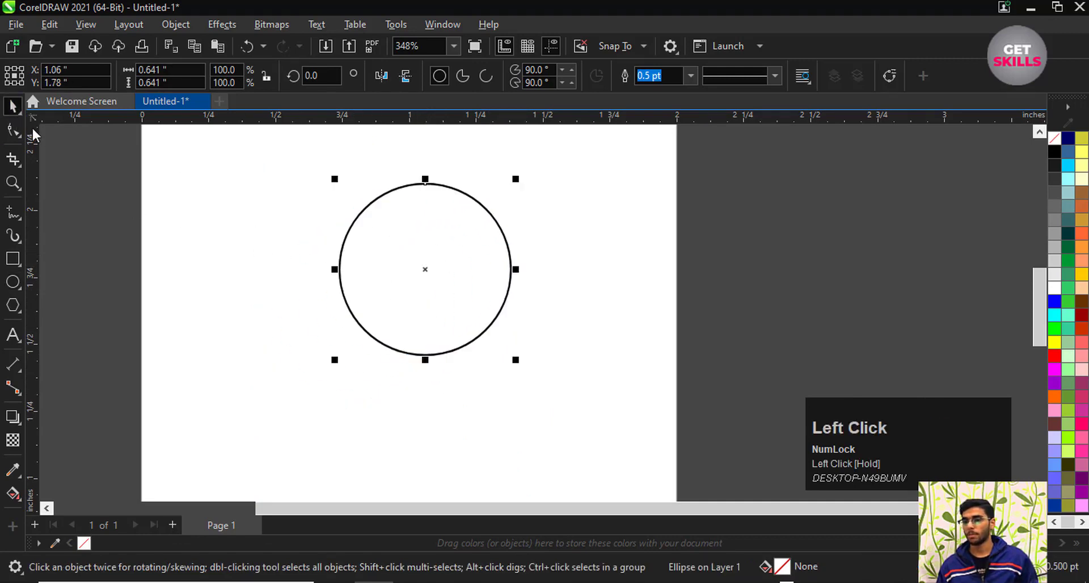
click(9, 134)
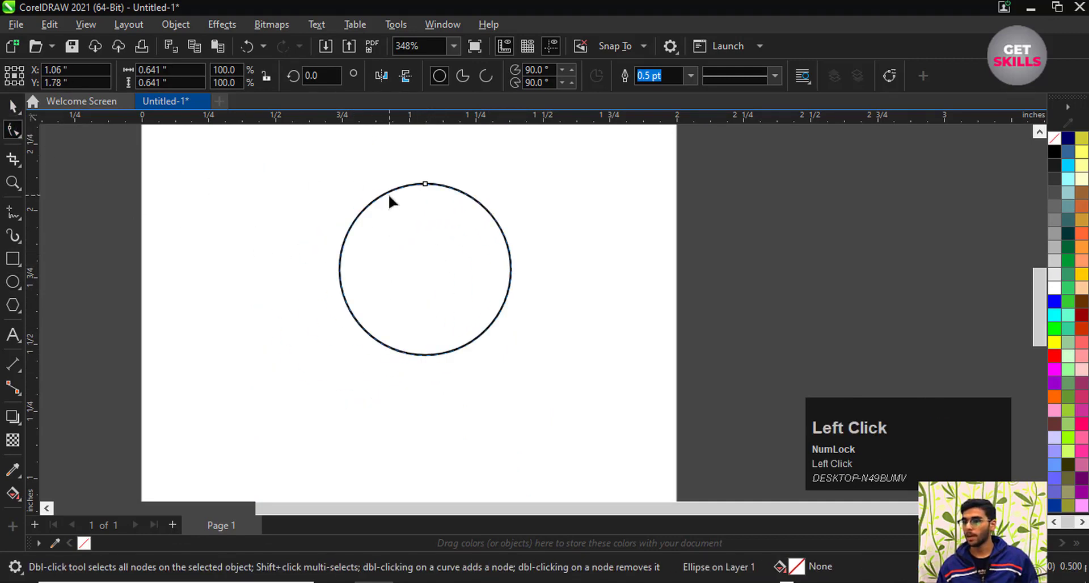
scroll(389, 197, up, 1)
scroll(407, 171, up, 1)
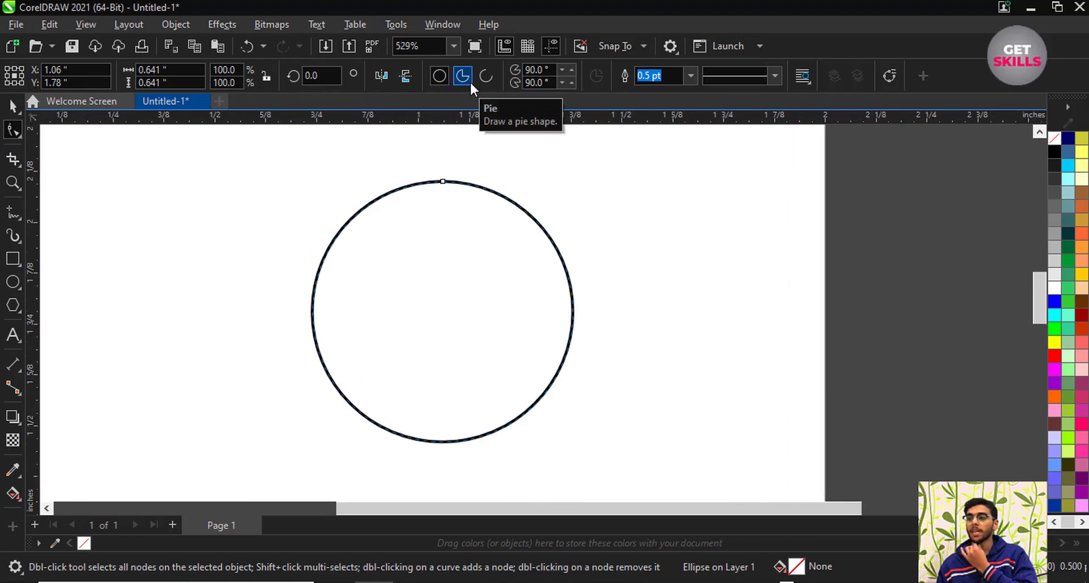
- Convert the circle into a pie shape, and change the pie into an open arc
click(490, 79)
click(439, 78)
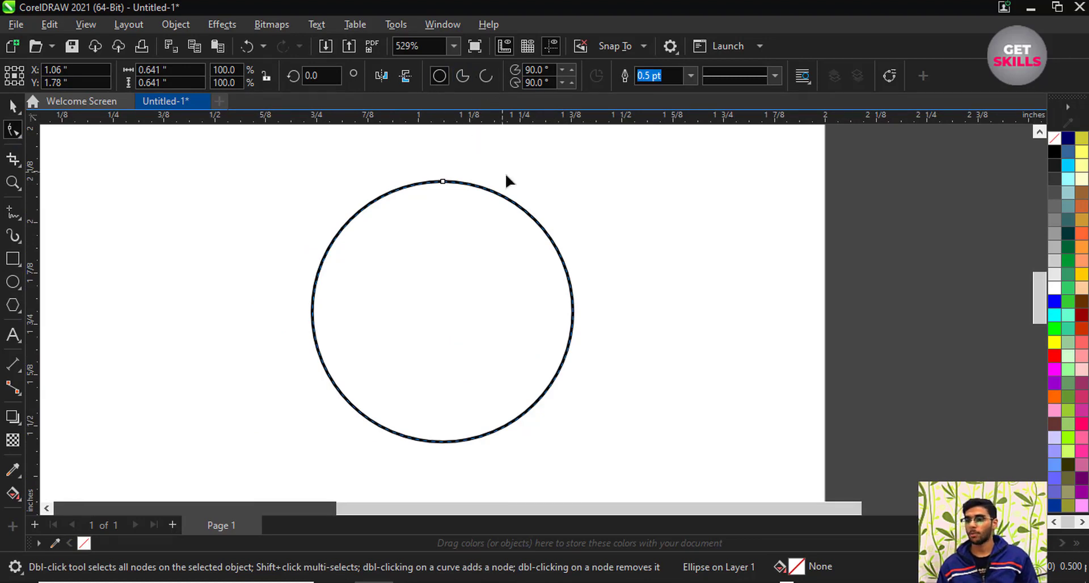
click(459, 81)
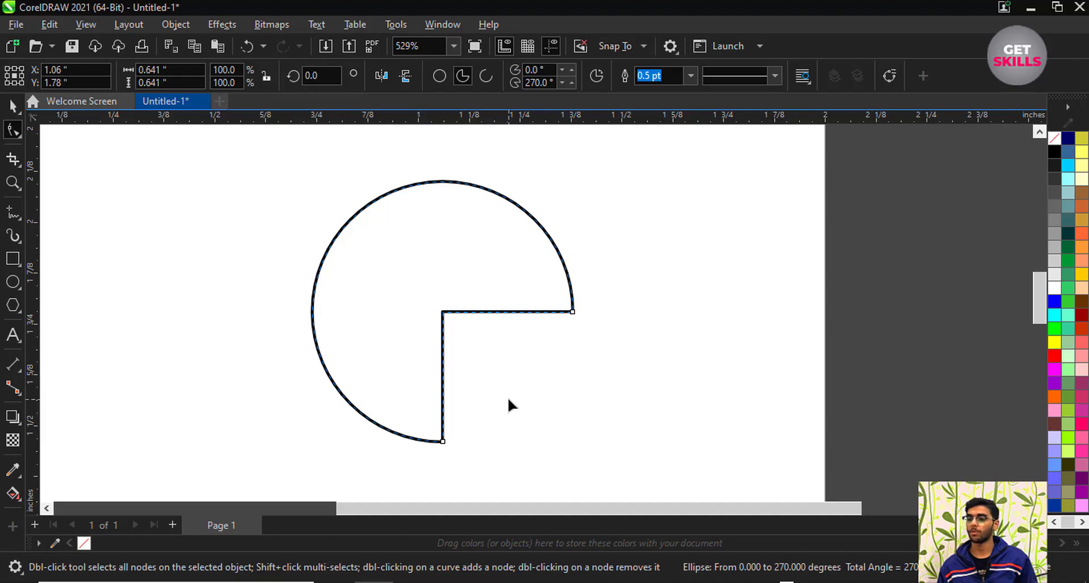
scroll(417, 410, up, 1)
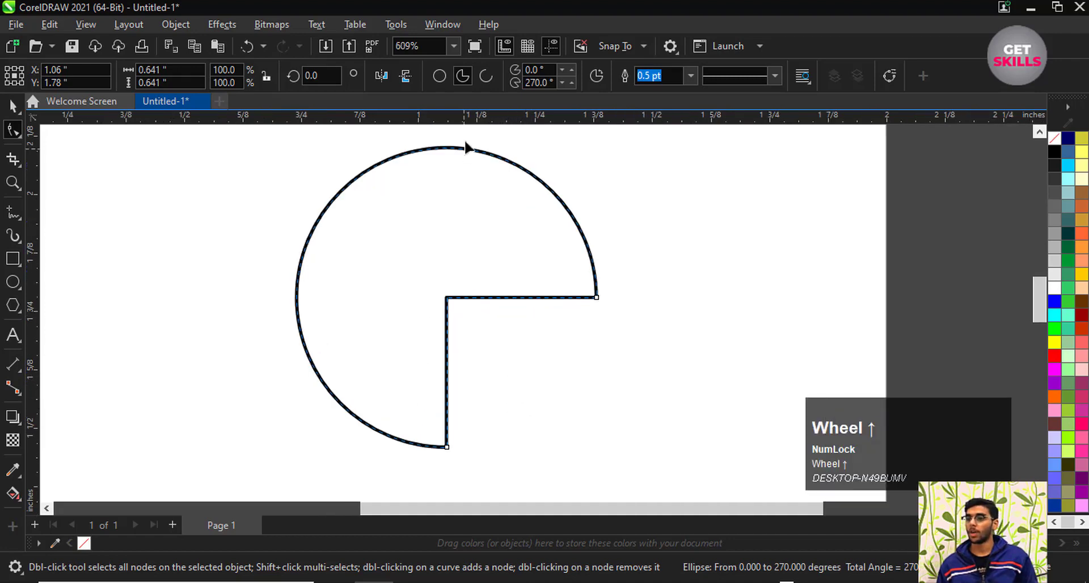
click(487, 76)
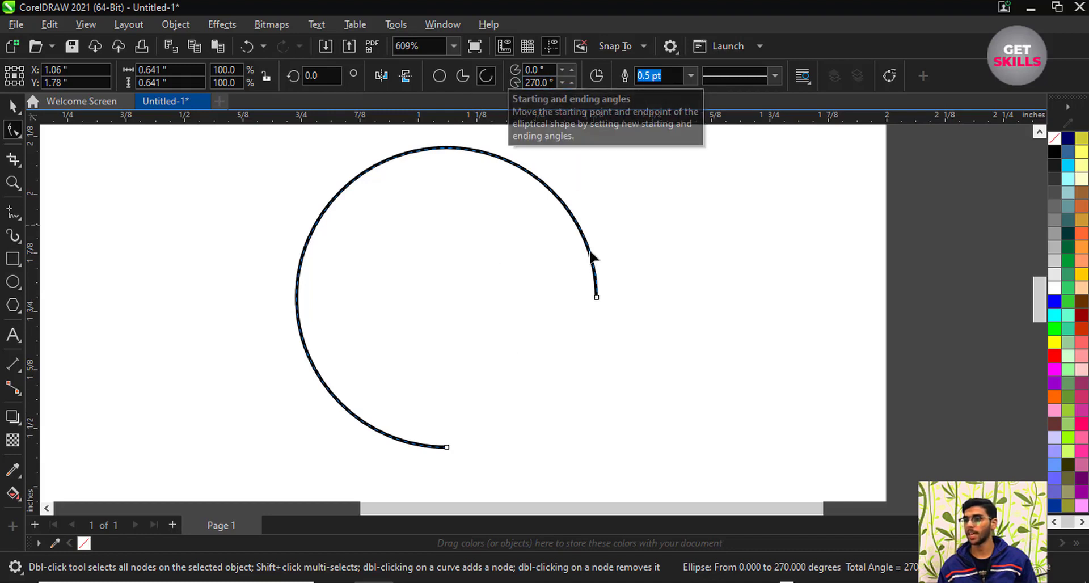
- Switch the arc to the pie style and restore it to a full circle
click(464, 75)
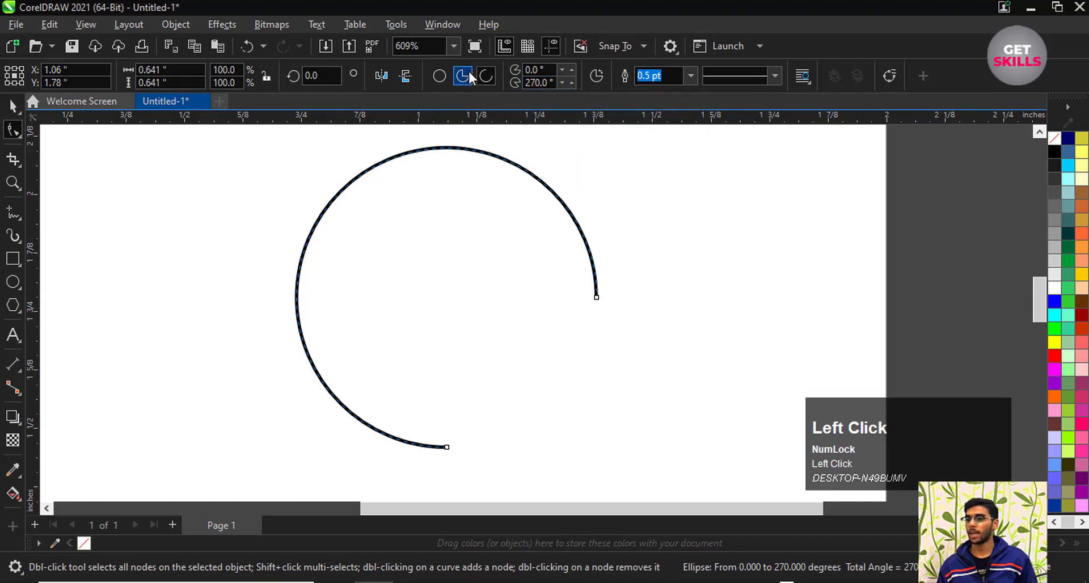
click(445, 76)
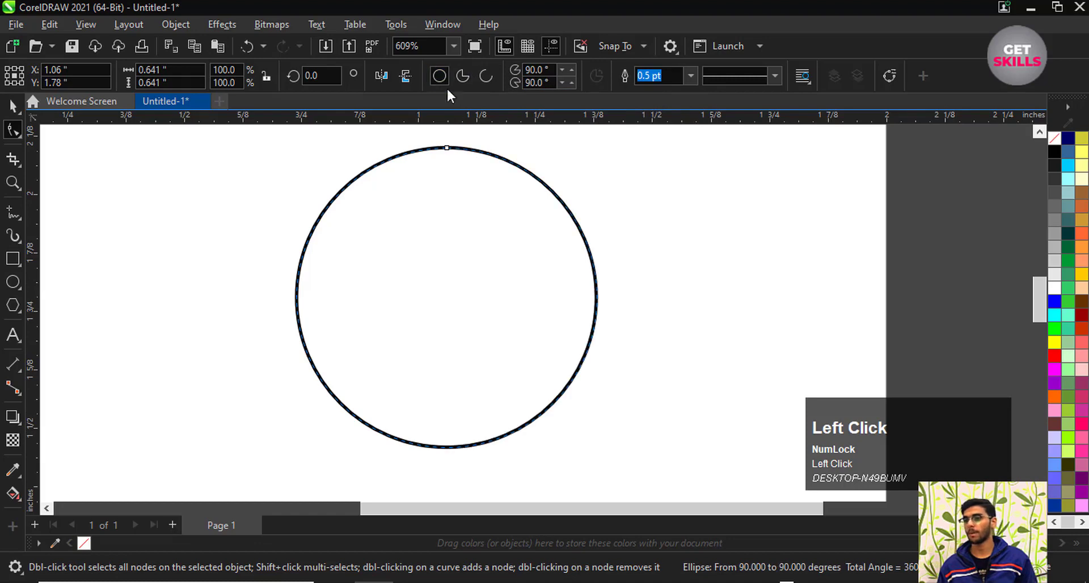
- With the circle's top node, try a pie ending at about 36.7° and an arc ending at about 351.2°, undoing each
scroll(454, 146, up, 1)
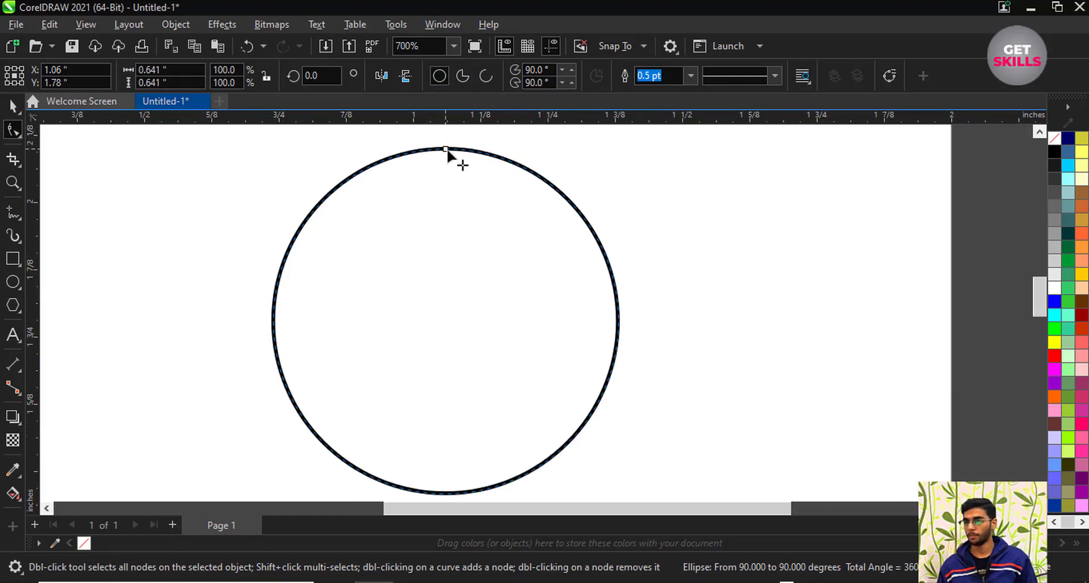
drag(446, 150, 544, 248)
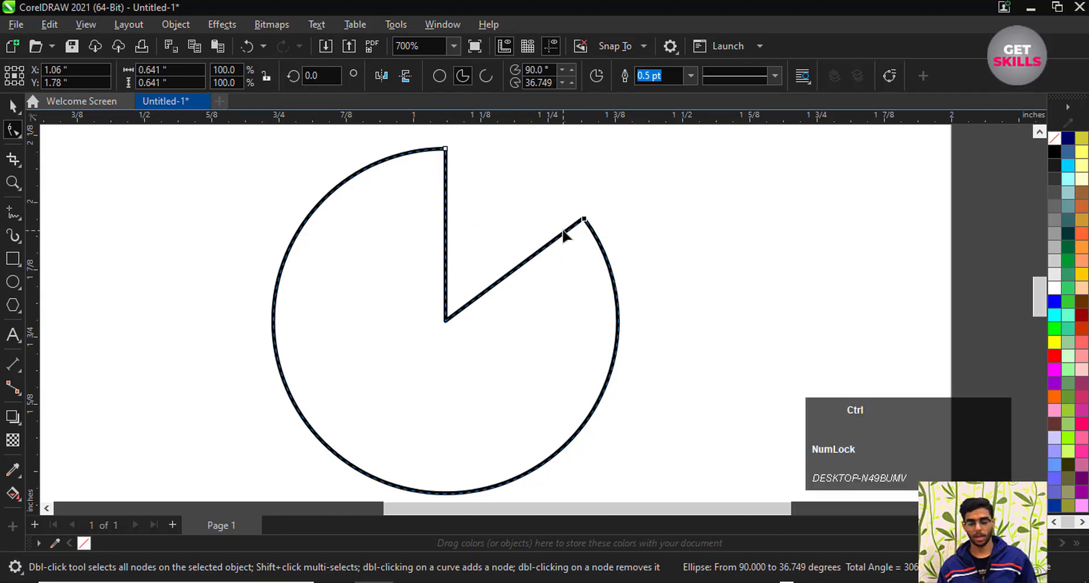
key(ctrl+z)
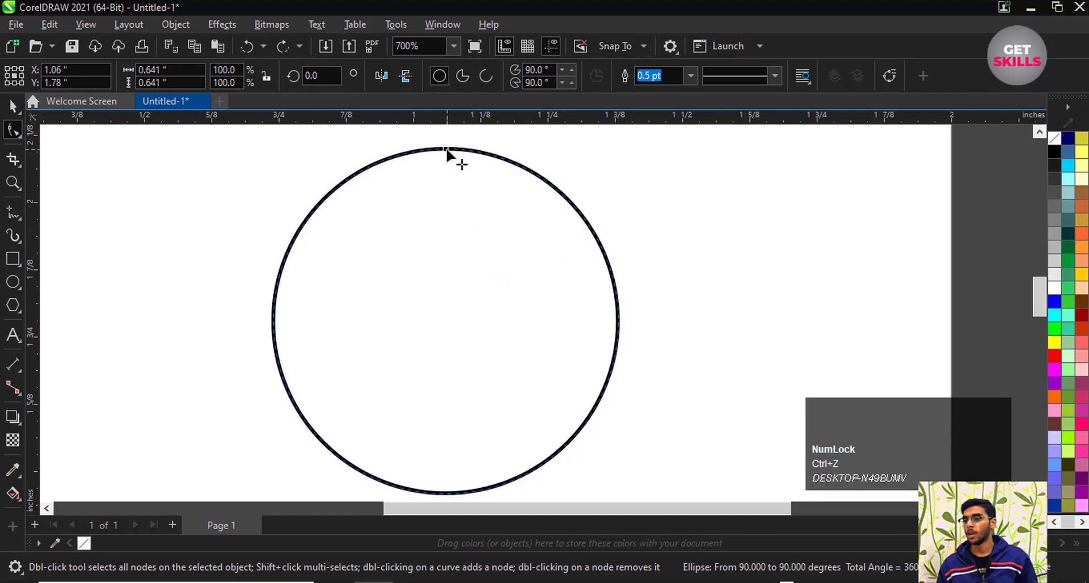
drag(447, 150, 660, 351)
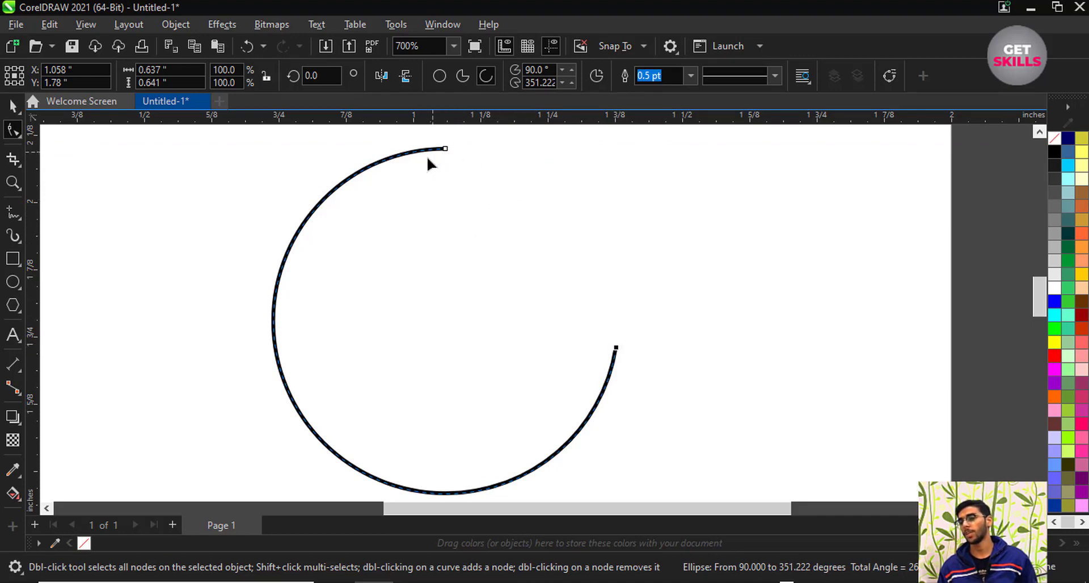
key(ctrl+z)
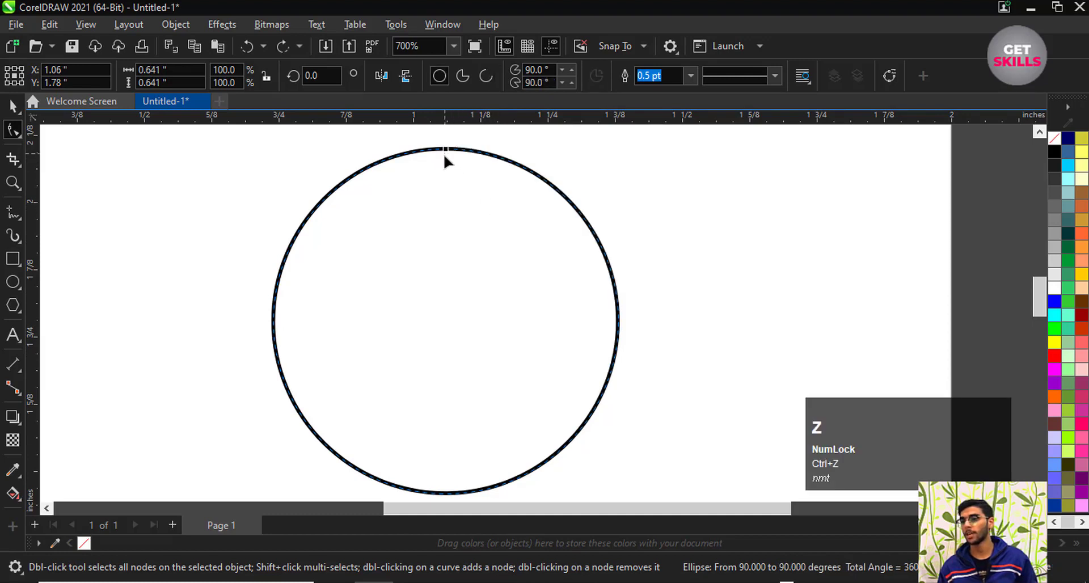
- Try pulling the circle's top node inward, and then outward into an arc ending at about 23.2°, undoing each change
drag(444, 151, 407, 250)
key(ctrl+z)
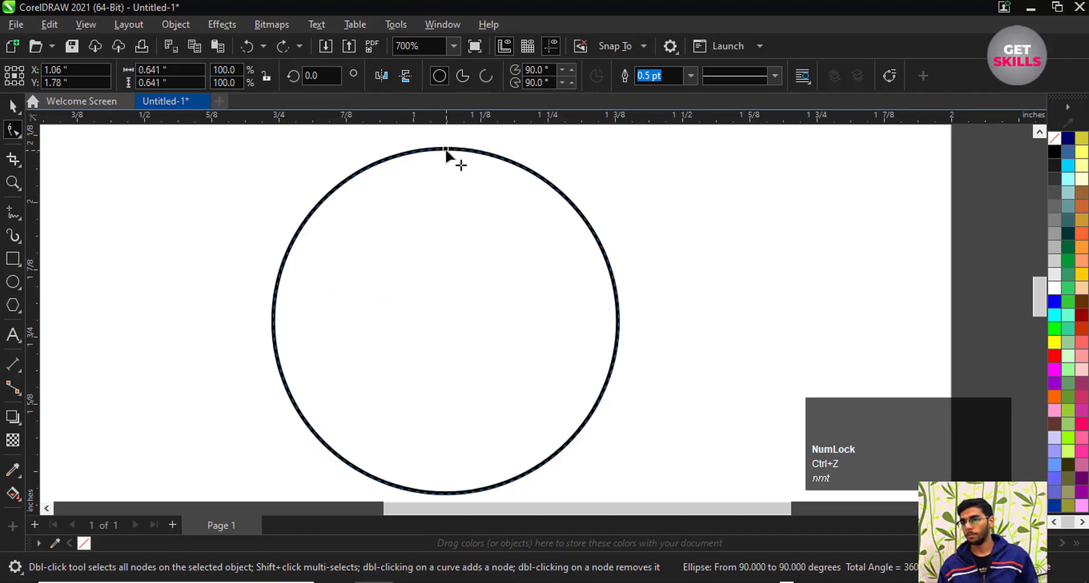
drag(446, 150, 634, 237)
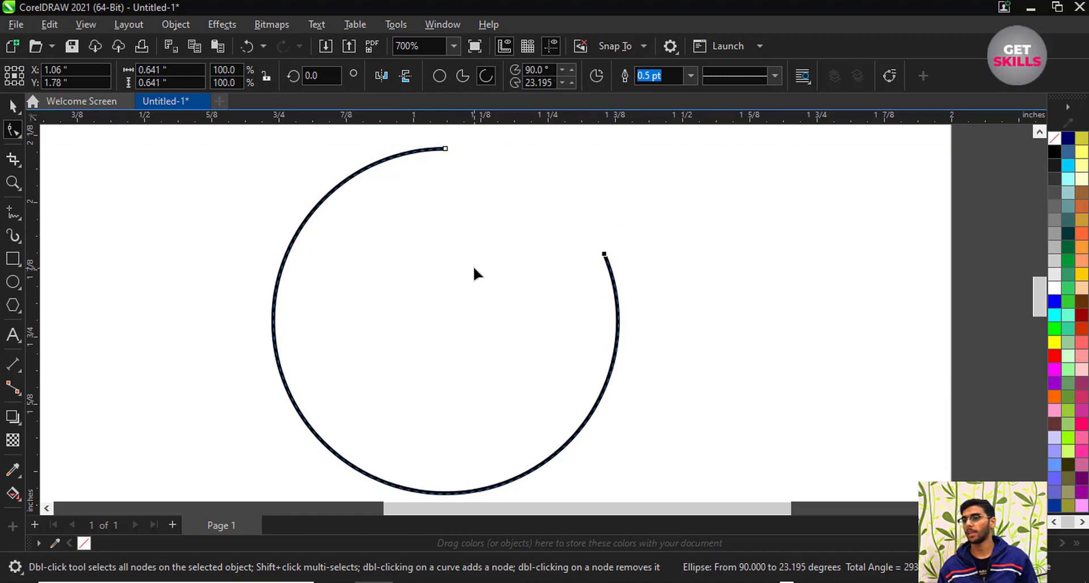
key(ctrl+z)
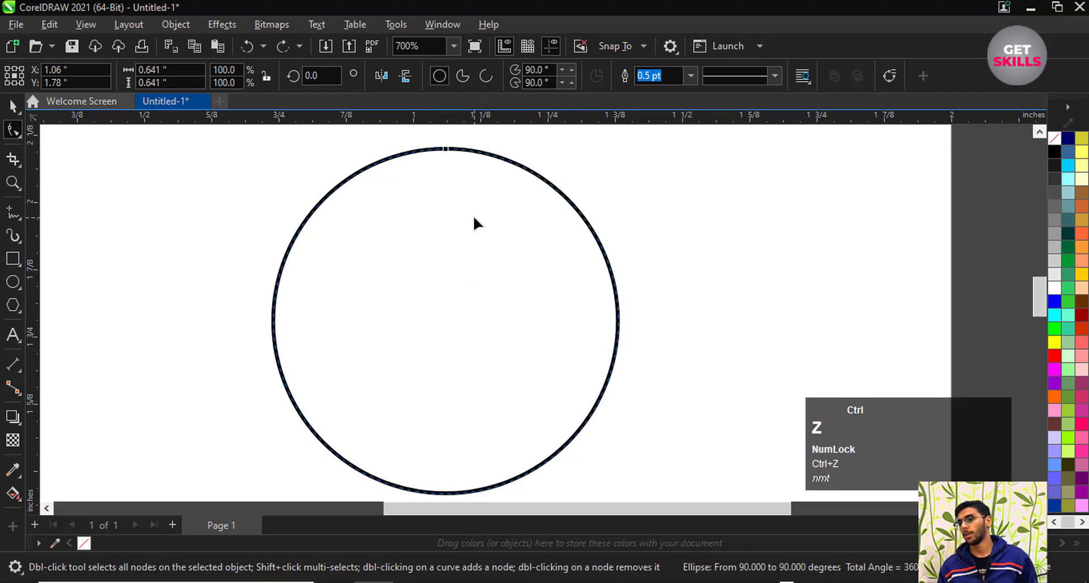
- Delete the circle from the page
scroll(414, 222, down, 2)
scroll(411, 226, up, 1)
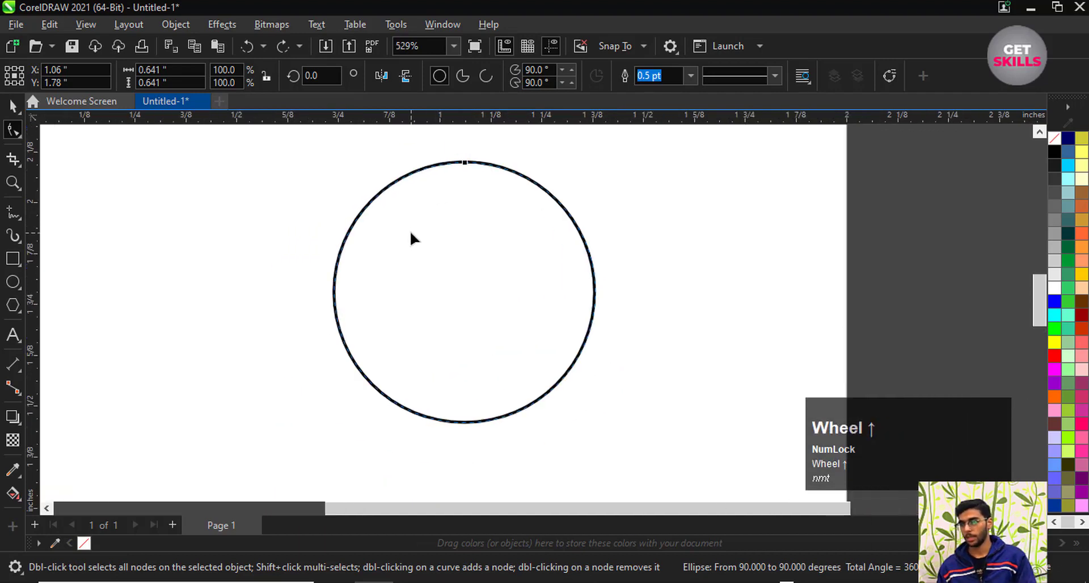
key(Delete)
- Draw a rectangle about 0.77 in by 0.474 in on the page, and delete it
click(16, 255)
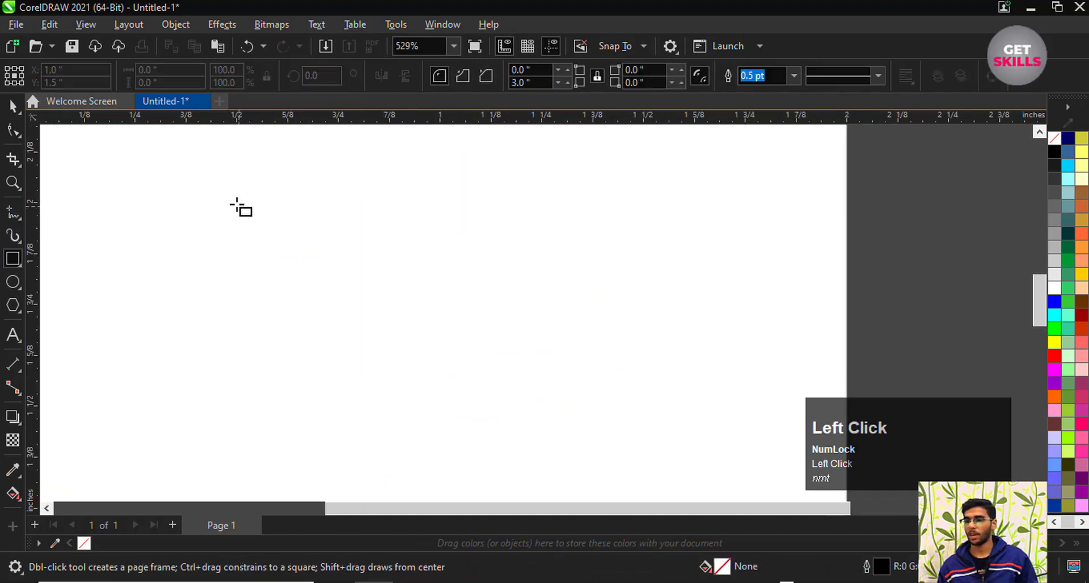
mouse_move(202, 170)
mouse_down()
mouse_move(393, 304)
mouse_move(516, 363)
mouse_up()
scroll(167, 230, up, 1)
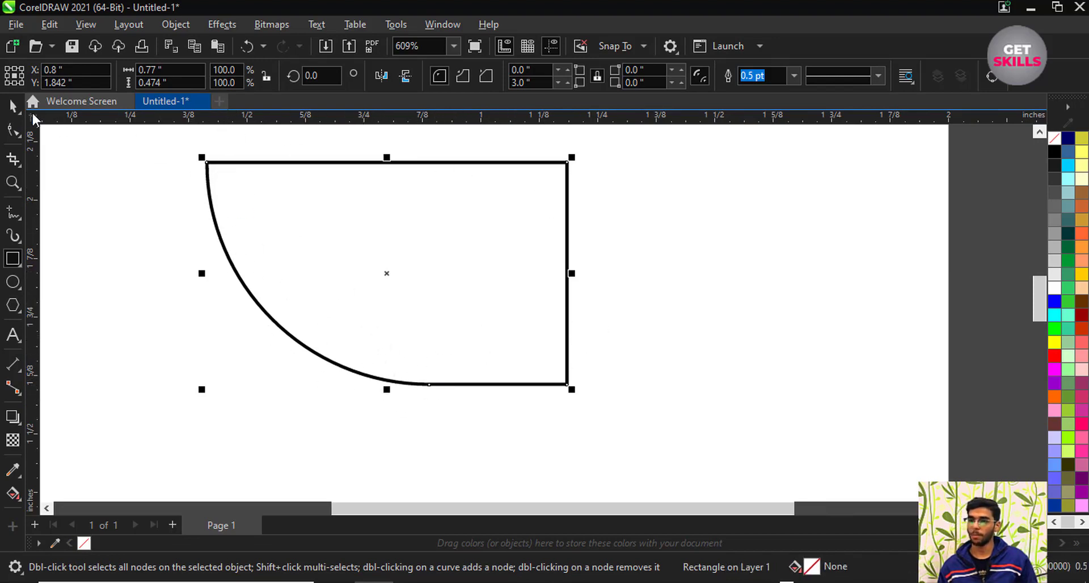
click(13, 106)
click(85, 169)
click(339, 236)
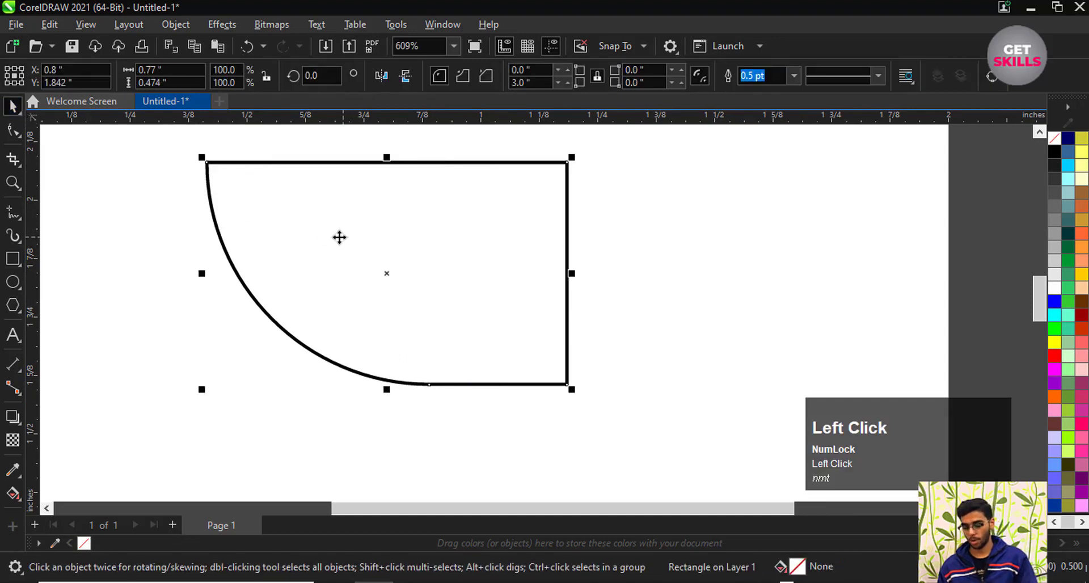
key(Delete)
- Draw a rectangle about 0.529 in by 0.317 in, set its lower-left corner radius to 0 in, and deselect it
click(12, 260)
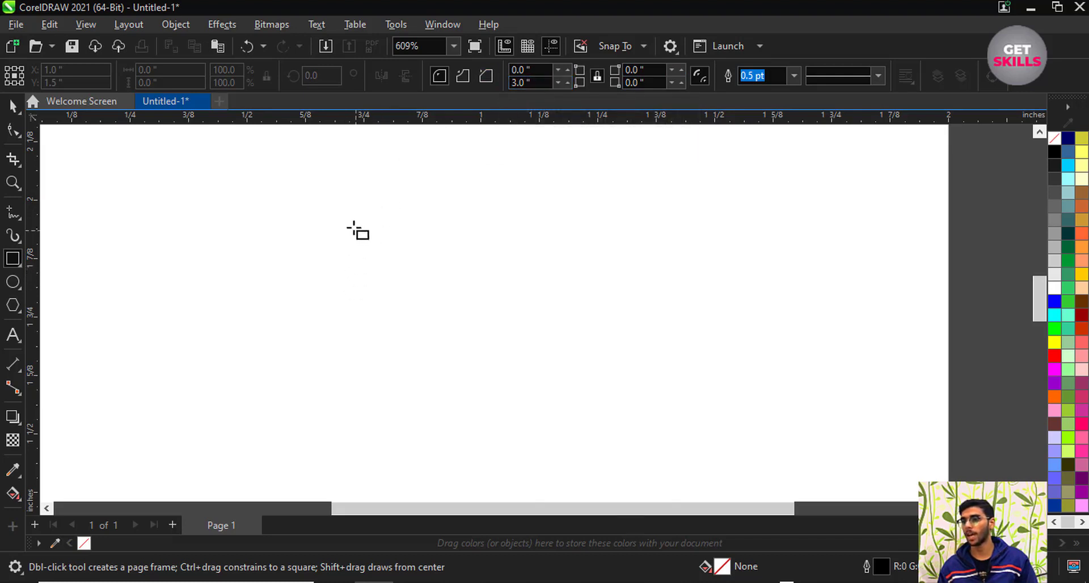
drag(320, 193, 568, 341)
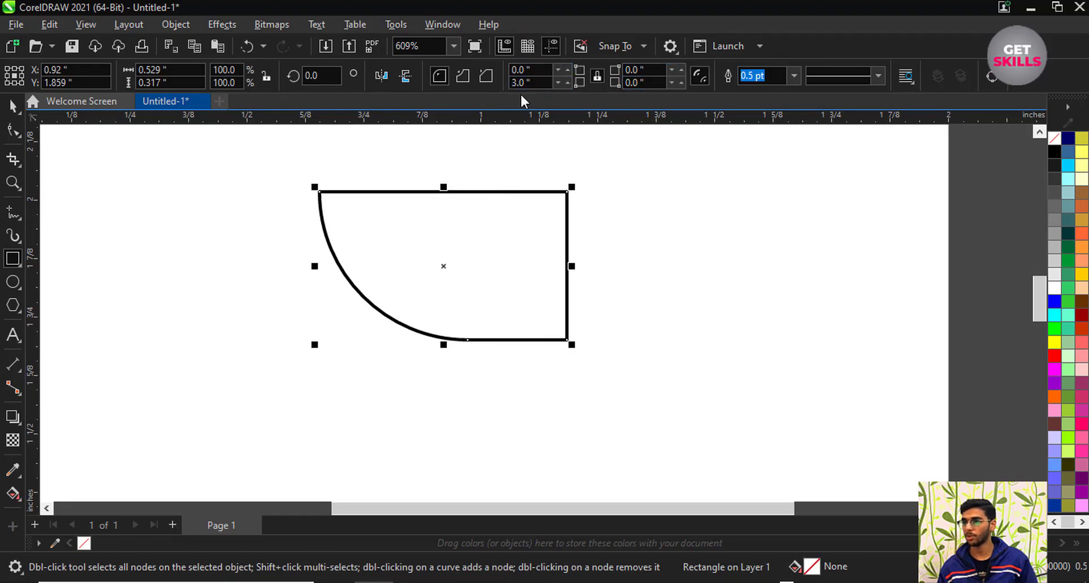
click(534, 83)
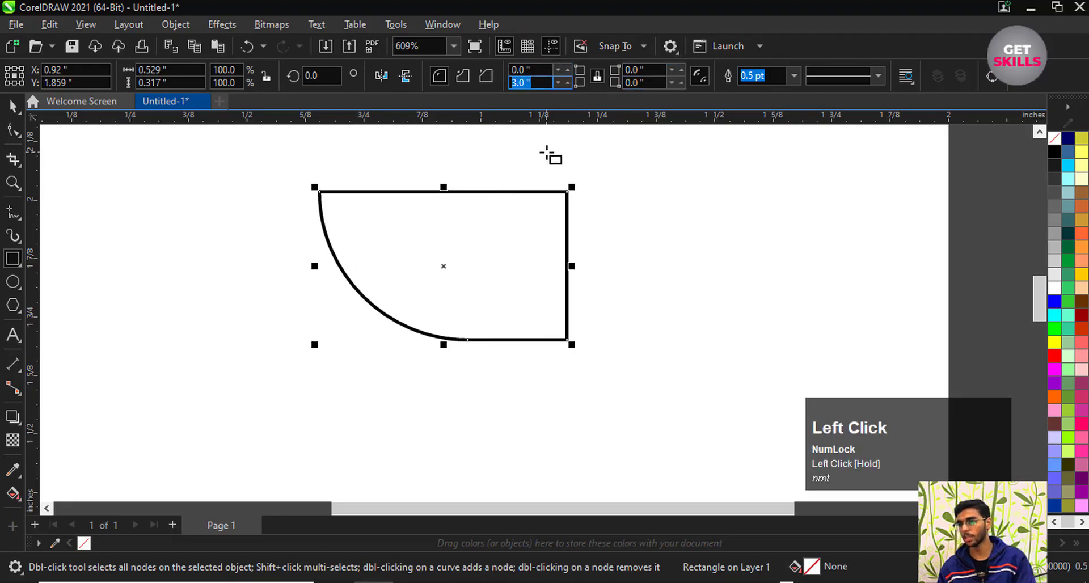
text(0)
key(Return)
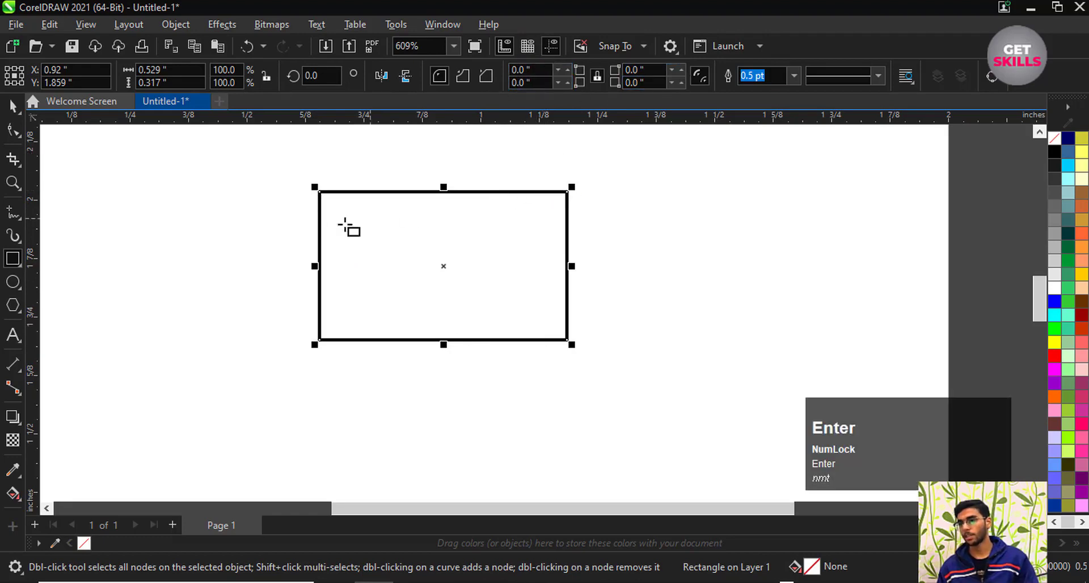
click(13, 106)
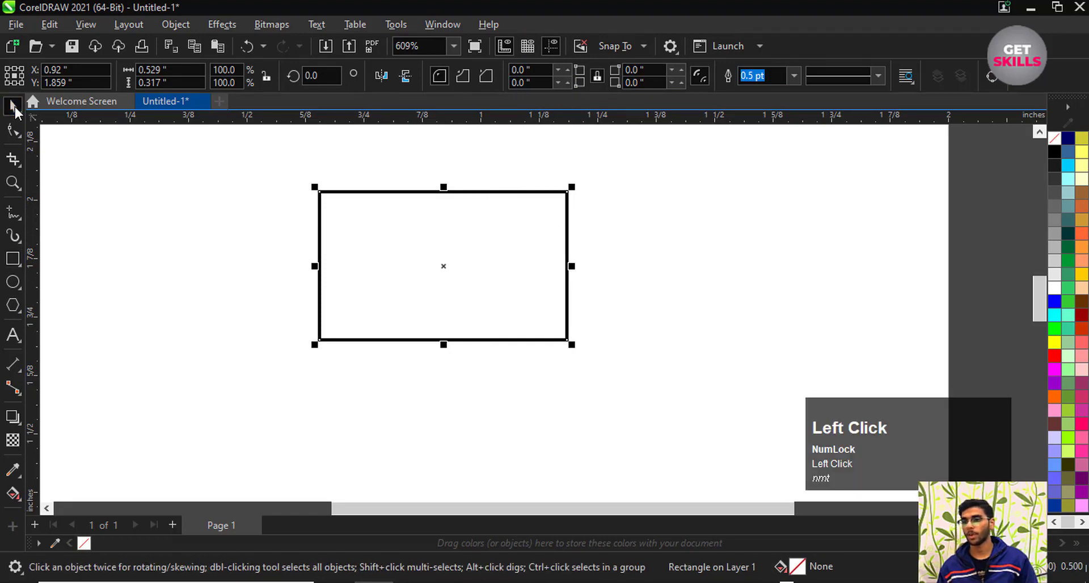
click(272, 214)
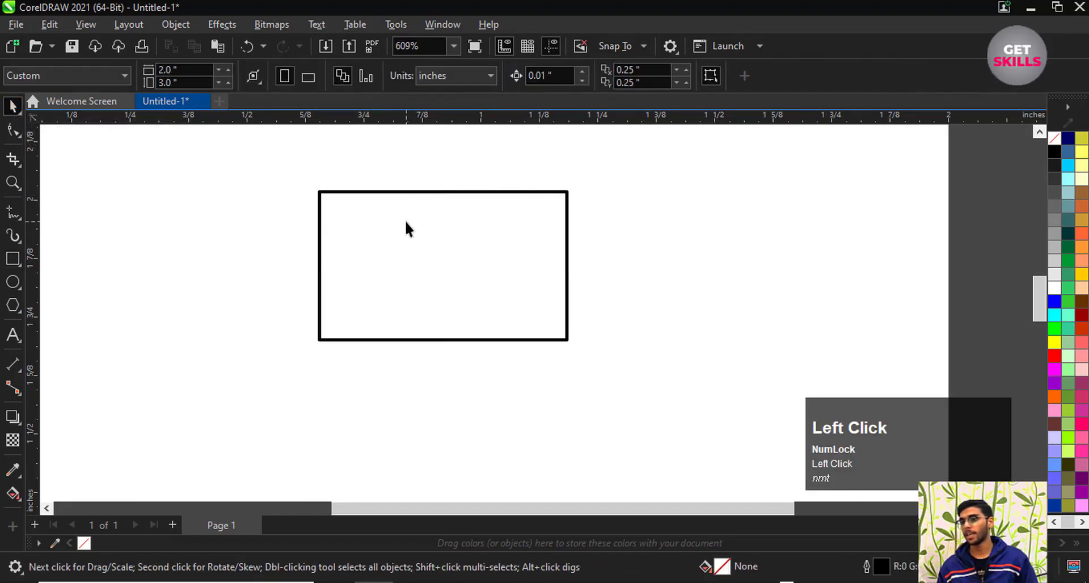
scroll(419, 235, up, 1)
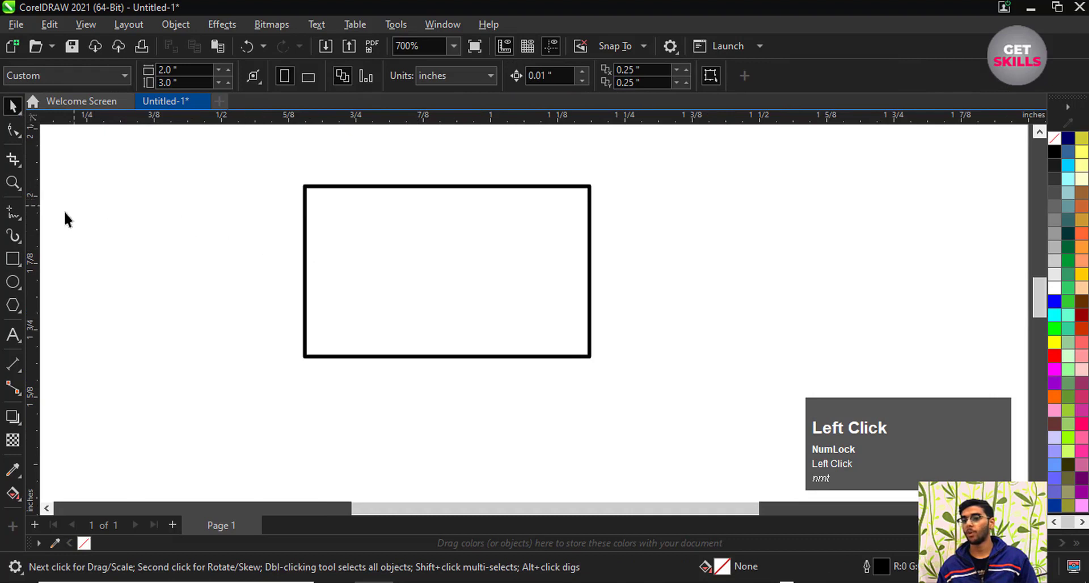
- Draw seven more rectangles of various sizes around the existing one, using the default 3.0 in lower-left corner radius
click(13, 259)
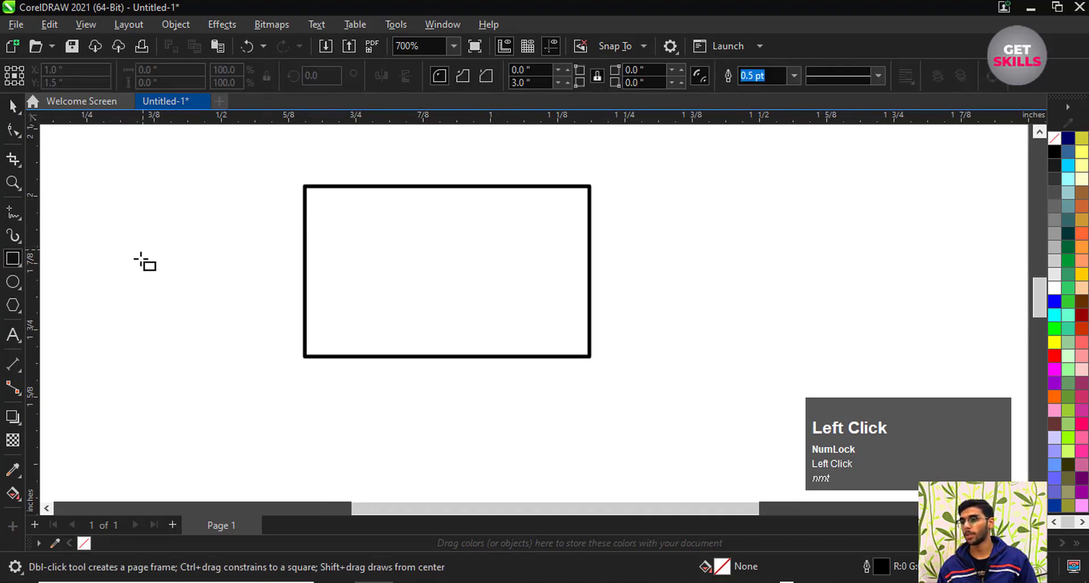
scroll(389, 255, down, 2)
scroll(415, 238, up, 1)
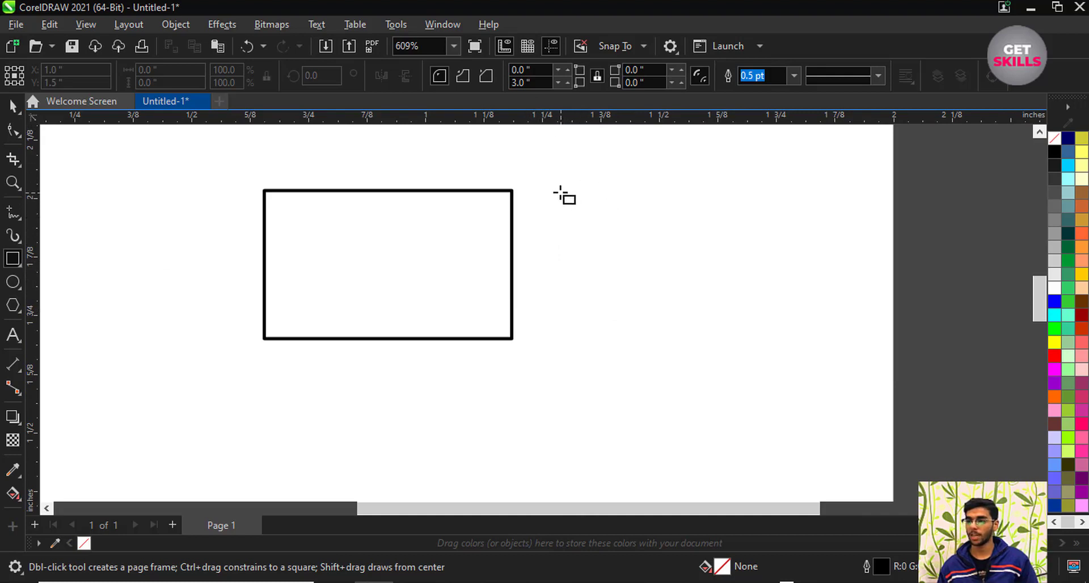
mouse_move(549, 188)
mouse_down()
mouse_move(608, 216)
mouse_move(725, 336)
mouse_up()
drag(183, 270, 302, 347)
drag(181, 364, 353, 422)
drag(381, 377, 479, 439)
drag(484, 364, 562, 451)
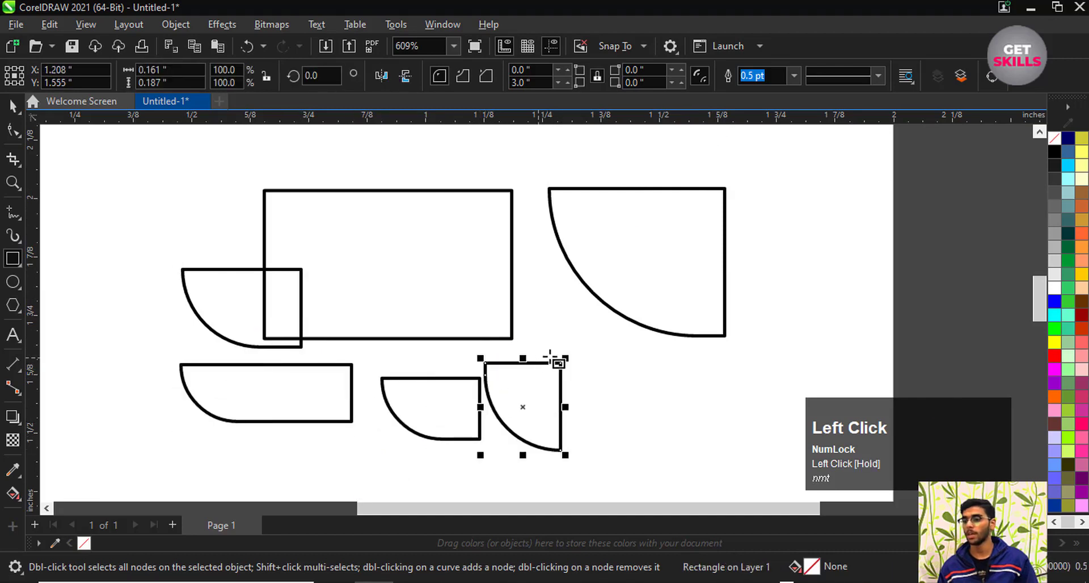
mouse_move(579, 350)
mouse_down()
mouse_move(698, 455)
mouse_move(689, 451)
mouse_up()
drag(711, 352, 774, 429)
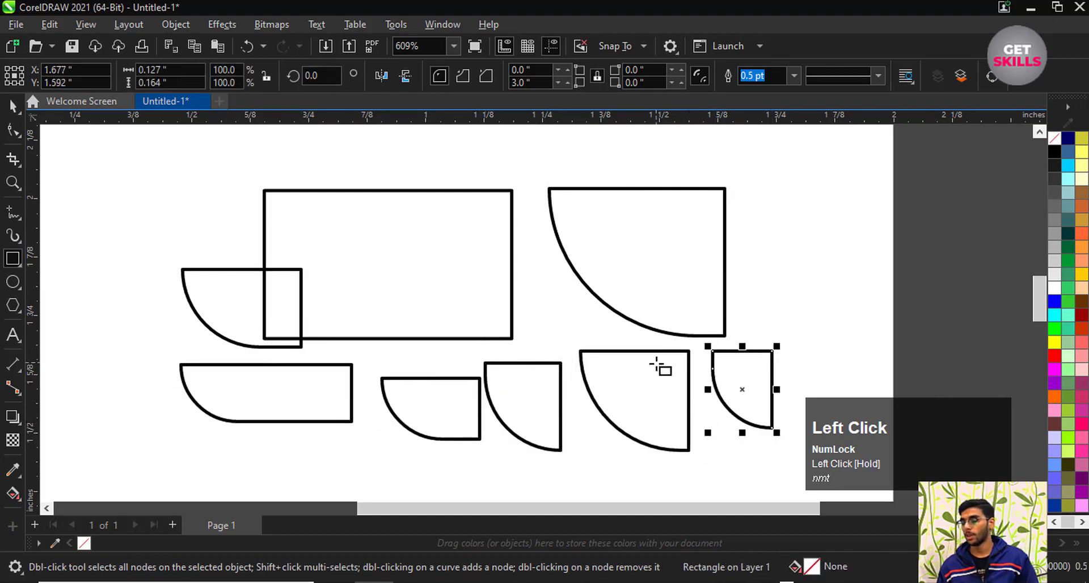
- Undo the seven extra rectangles with the rounded lower-left corner
scroll(634, 411, up, 1)
scroll(636, 379, down, 1)
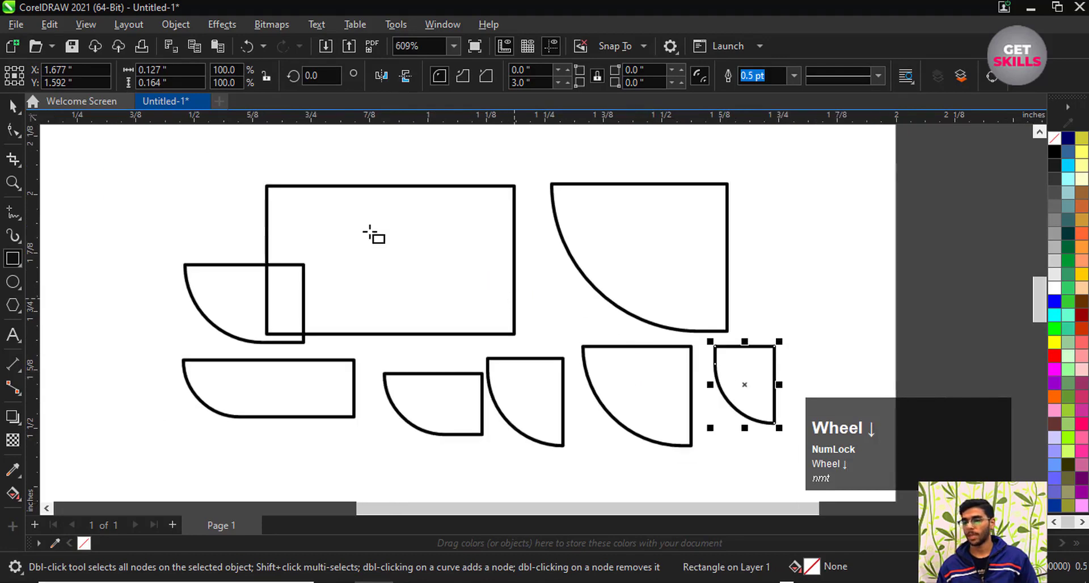
key(ctrl+z)
key(ctrl+z)
key(ctrl+z)
key(ctrl+z)
key(ctrl+z)
key(ctrl+z)
key(ctrl+z)
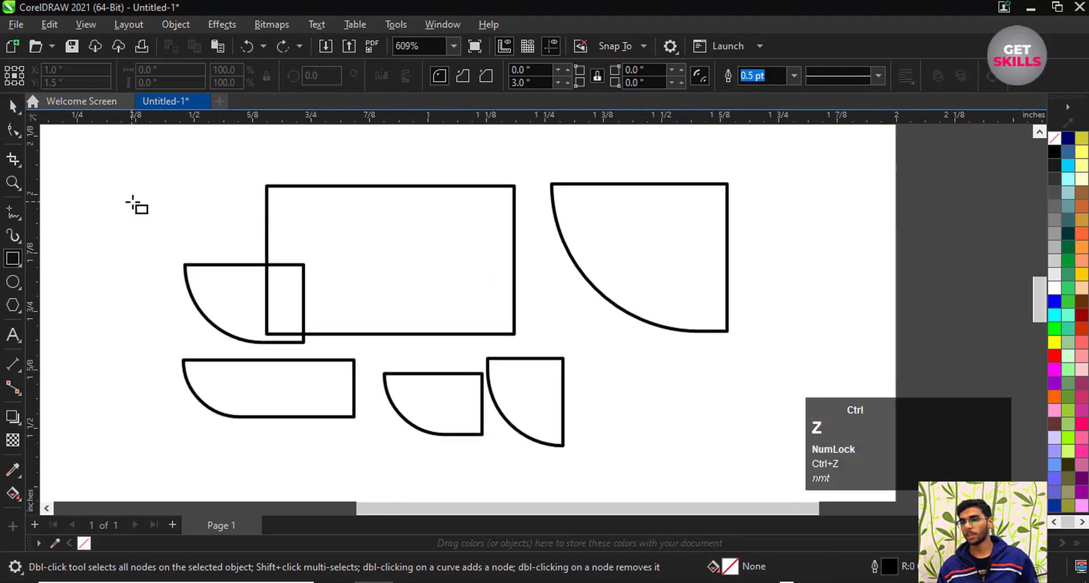
- With nothing selected, set the Rectangle tool's default lower-left corner radius to 0 in
scroll(284, 235, up, 1)
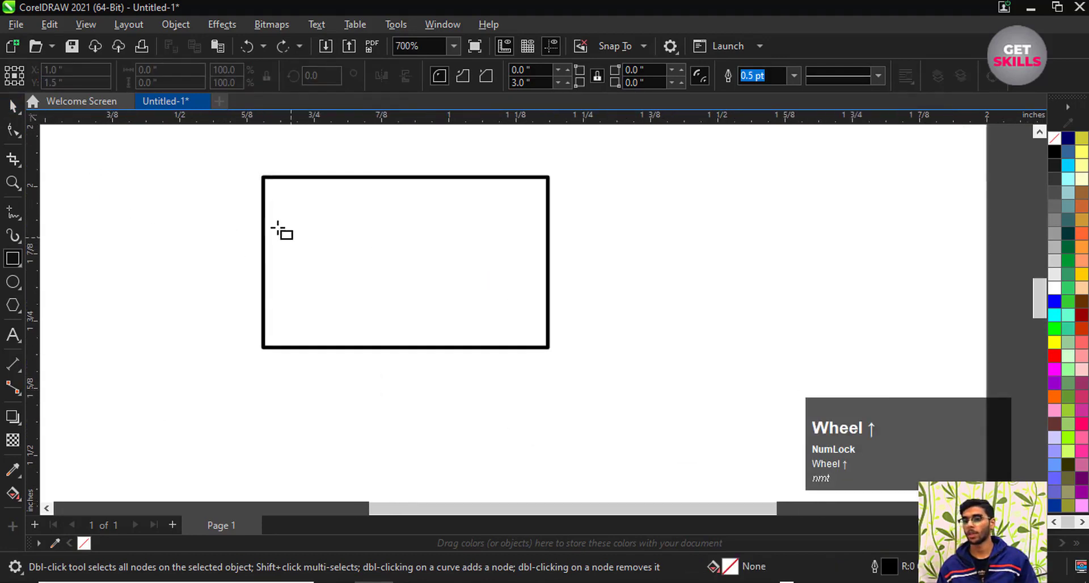
click(12, 105)
scroll(396, 164, down, 1)
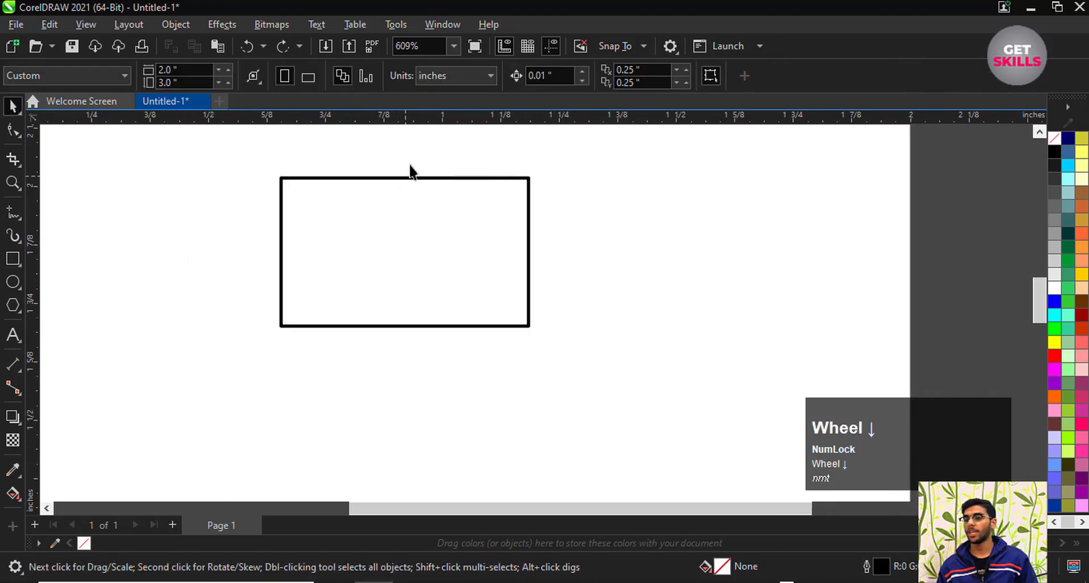
scroll(419, 156, up, 2)
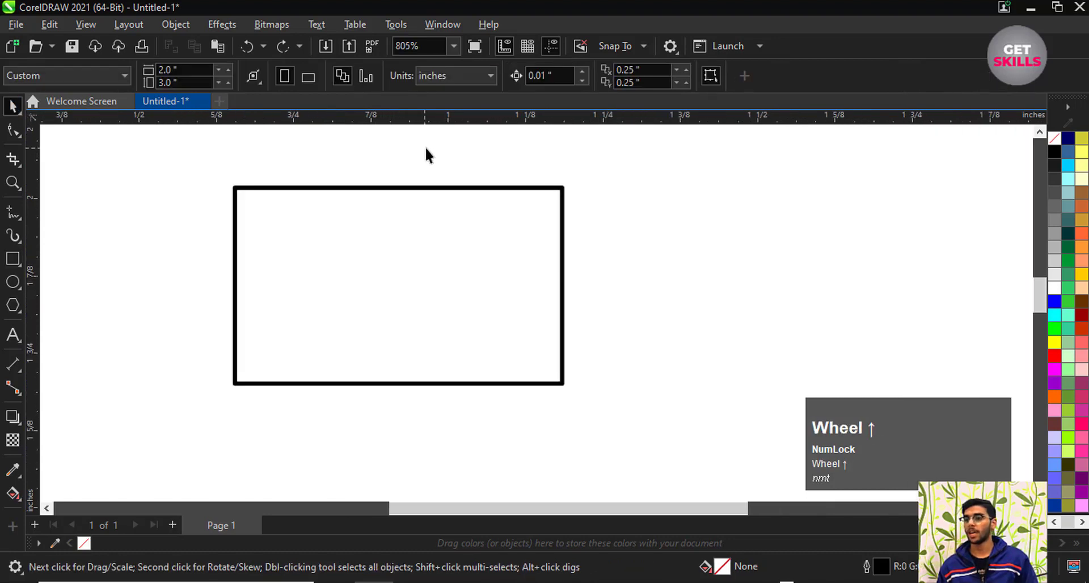
click(14, 258)
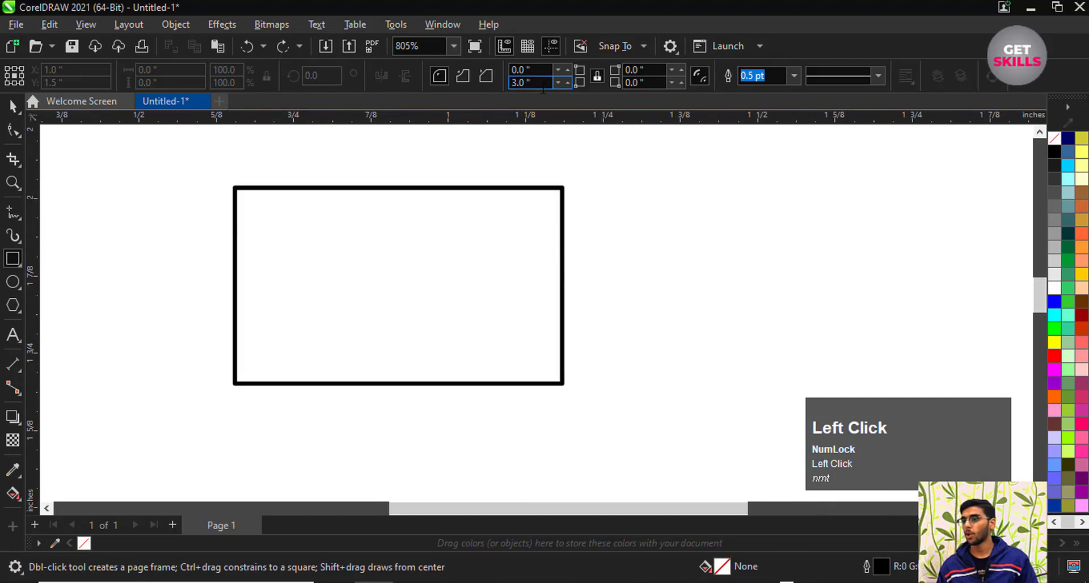
drag(543, 85, 448, 114)
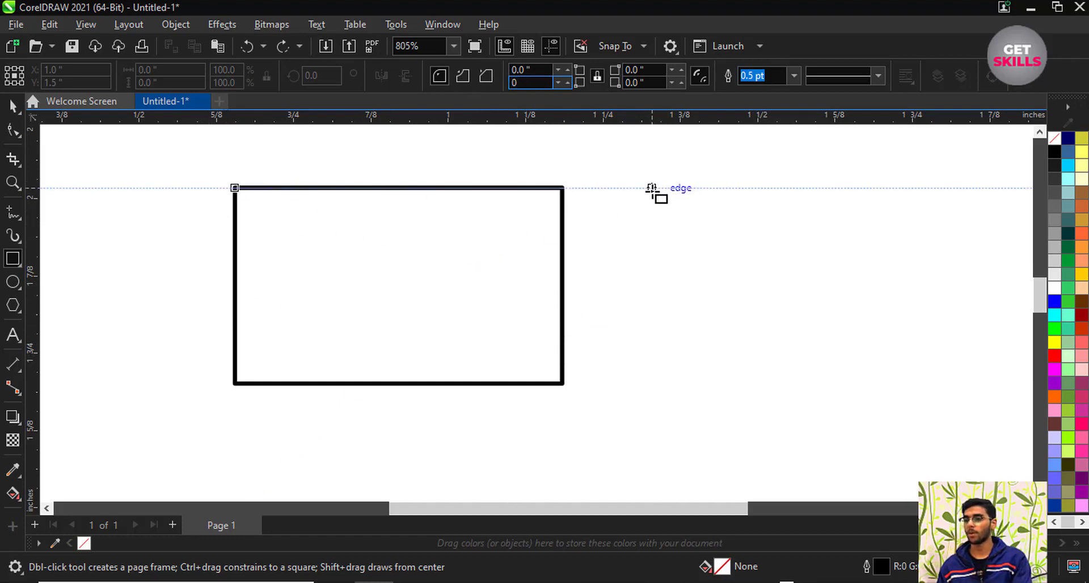
key(Escape)
click(9, 105)
scroll(174, 206, down, 1)
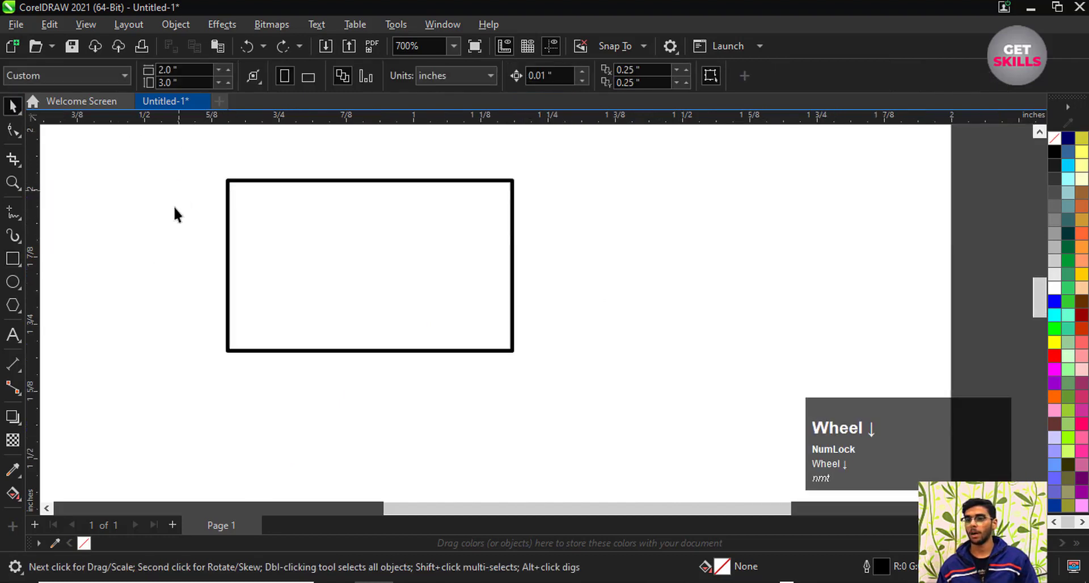
- Draw three small square-cornered rectangles to the right of the large one, the last about 0.15 in by 0.091 in
click(12, 258)
drag(595, 185, 725, 257)
drag(561, 299, 677, 349)
drag(707, 304, 791, 354)
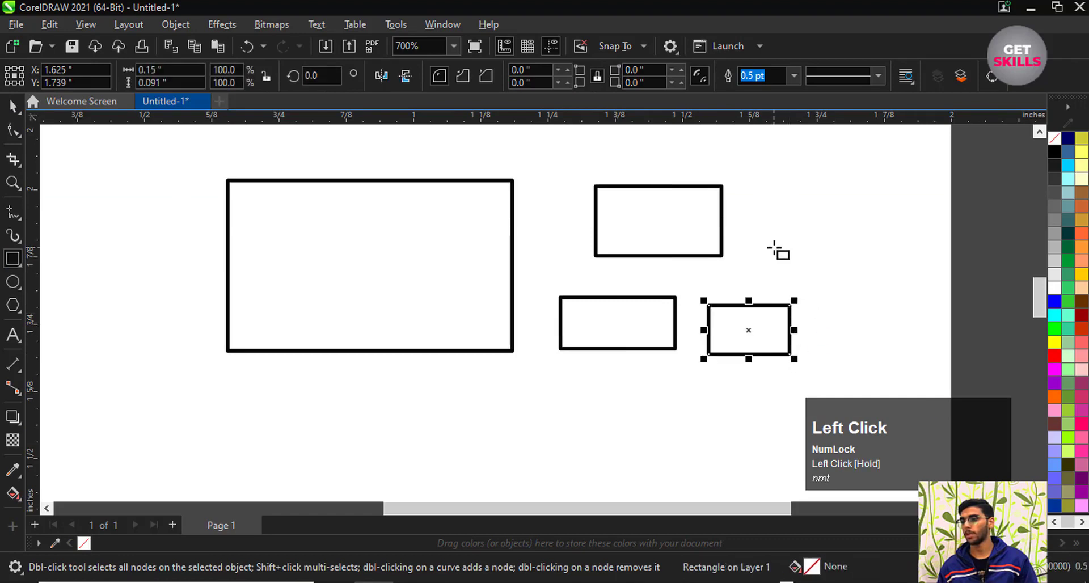
- Draw three more small rectangles near the page's right edge, and undo them
drag(772, 246, 825, 298)
drag(785, 190, 869, 237)
drag(886, 189, 928, 232)
key(ctrl+z)
key(ctrl+z)
key(ctrl+z)
key(ctrl+z)
key(ctrl+z)
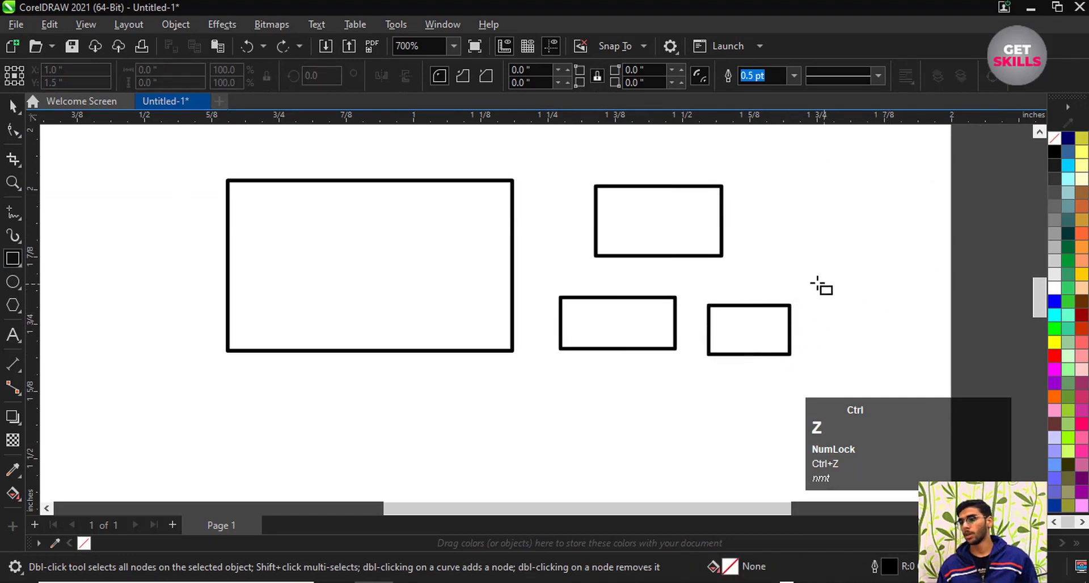
- Undo the three small rectangles beside the large one
key(ctrl+z)
scroll(251, 253, up, 1)
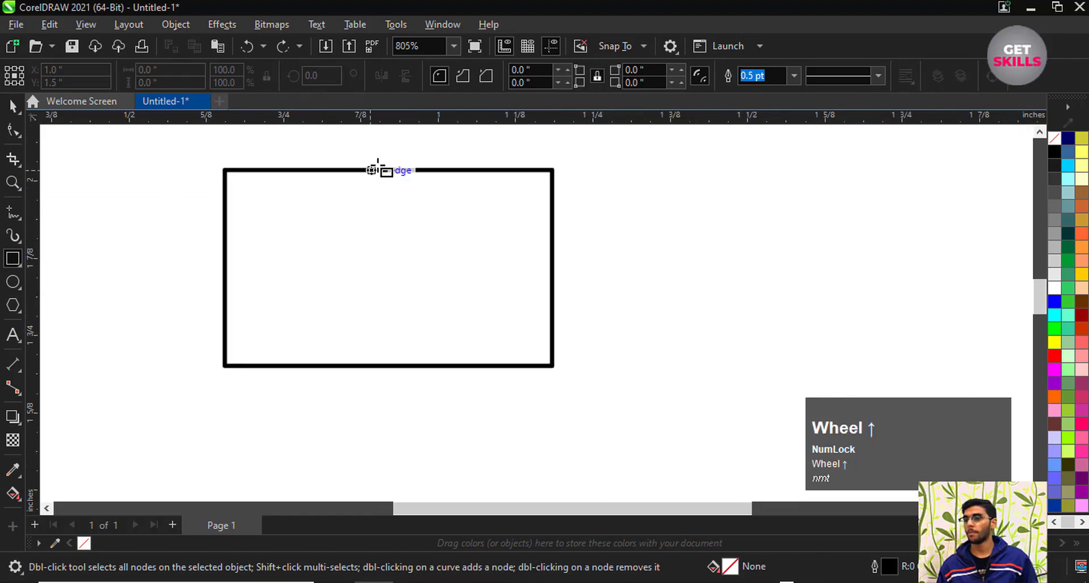
scroll(332, 213, up, 1)
- Select the large rectangle and activate the Shape tool to show its corner nodes
click(12, 105)
scroll(232, 183, up, 1)
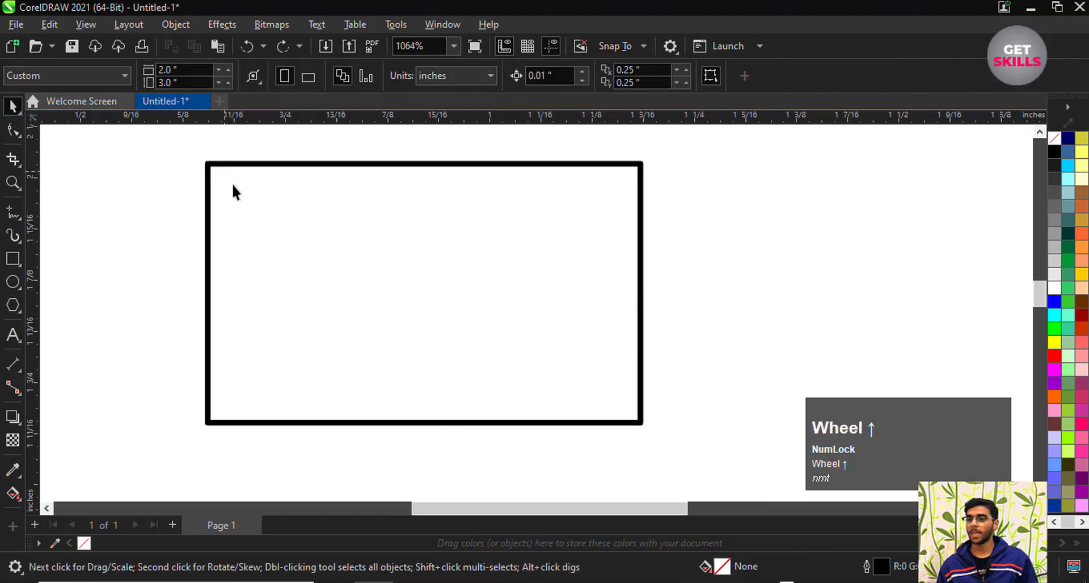
click(207, 179)
click(17, 137)
scroll(230, 170, up, 1)
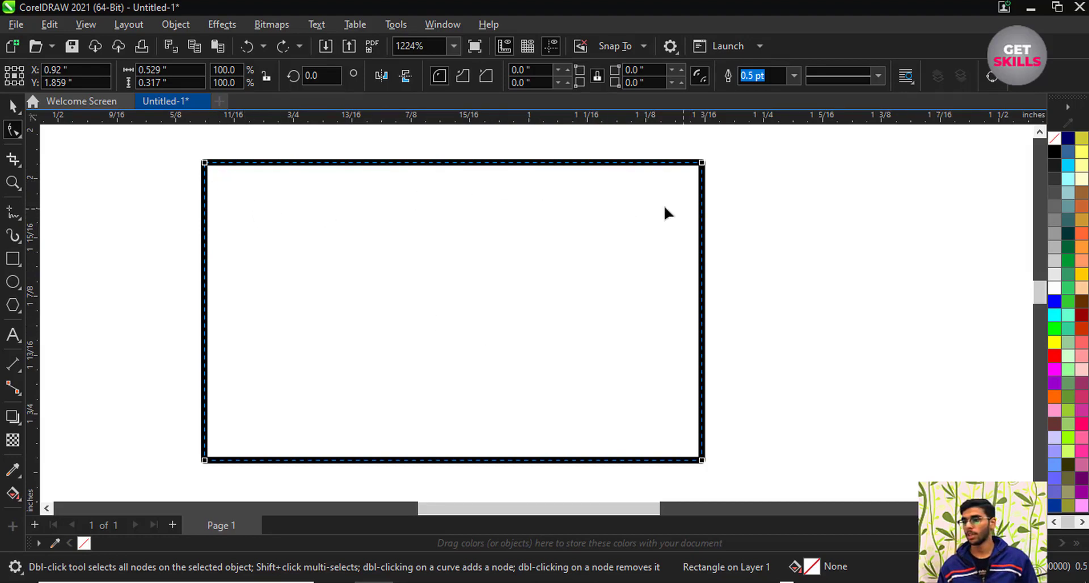
scroll(207, 164, up, 1)
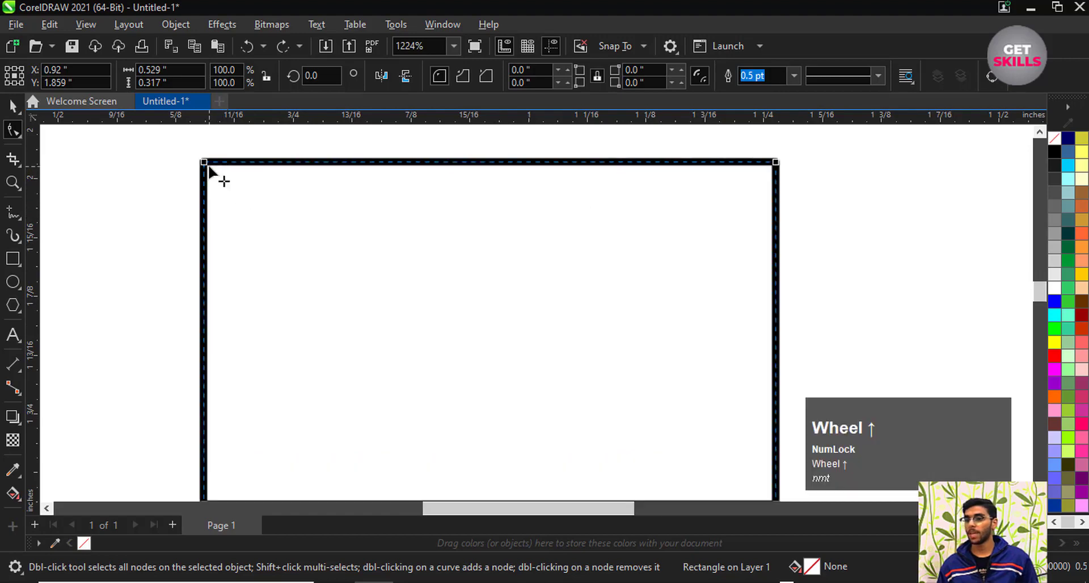
scroll(265, 166, down, 1)
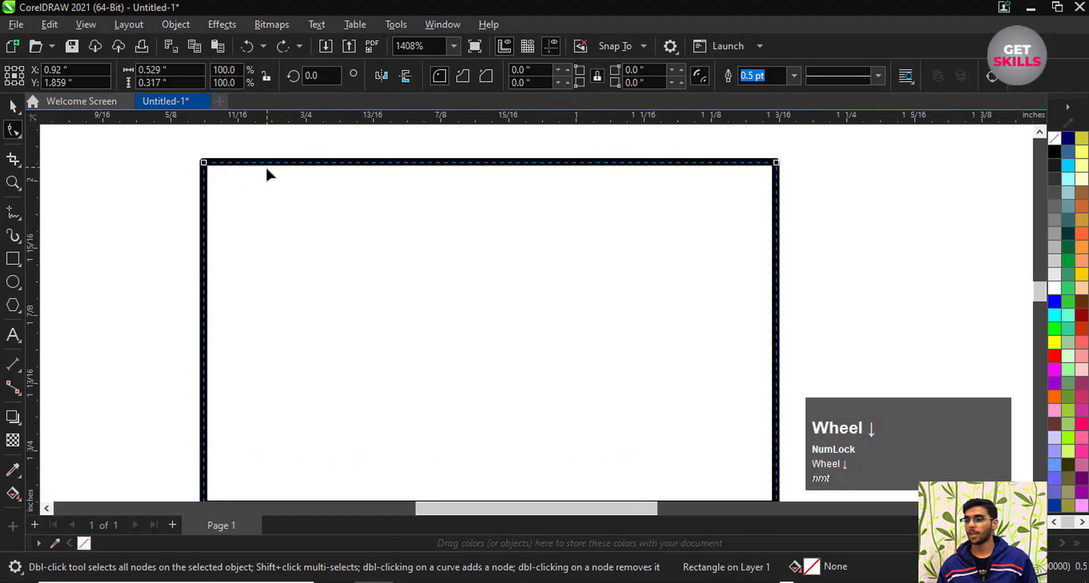
- Convert the large rectangle to curves from its outline
right_click(331, 166)
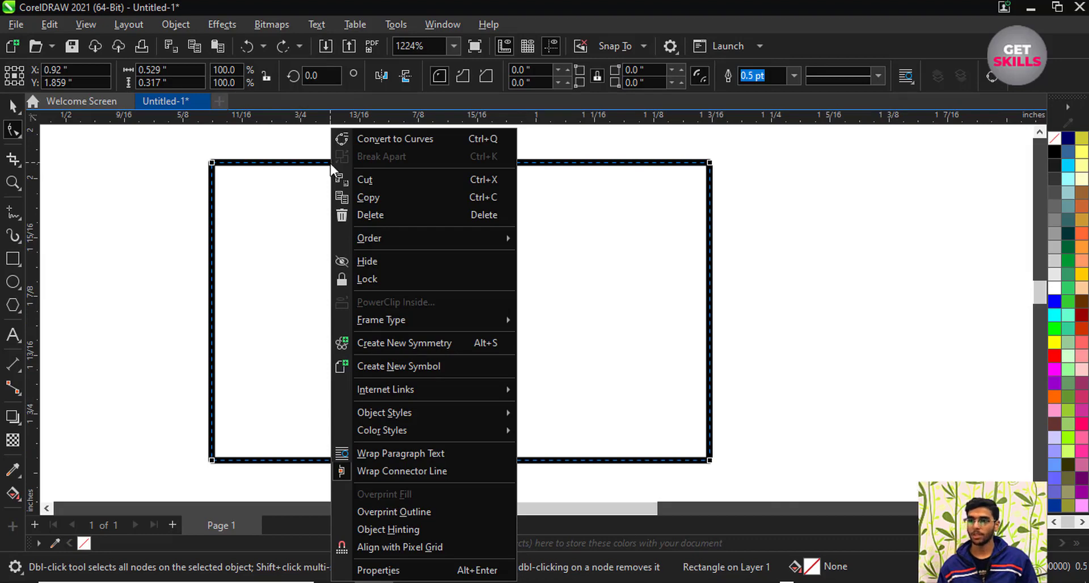
click(333, 177)
scroll(365, 168, up, 4)
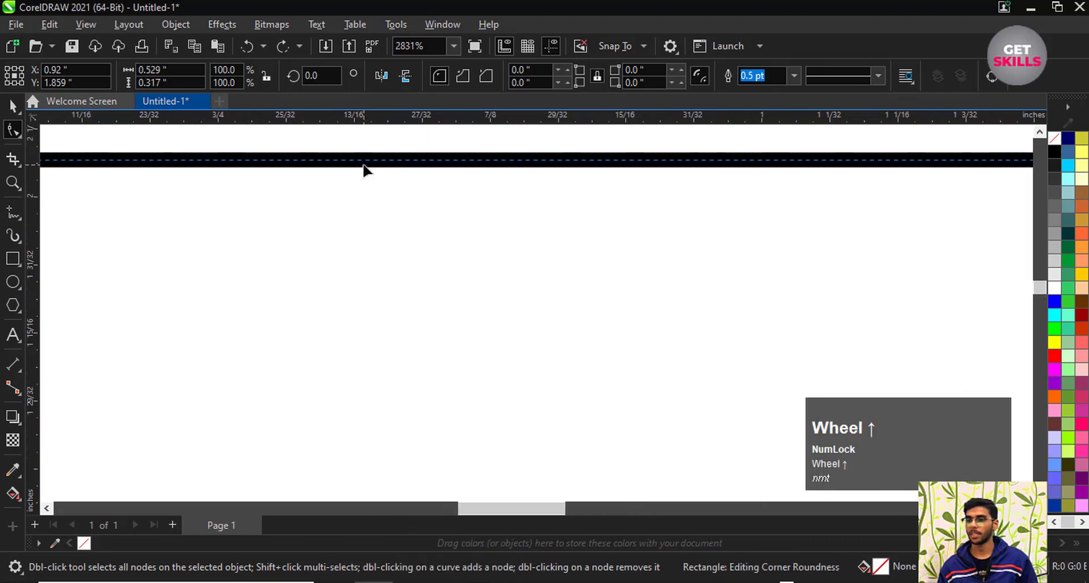
scroll(366, 169, up, 2)
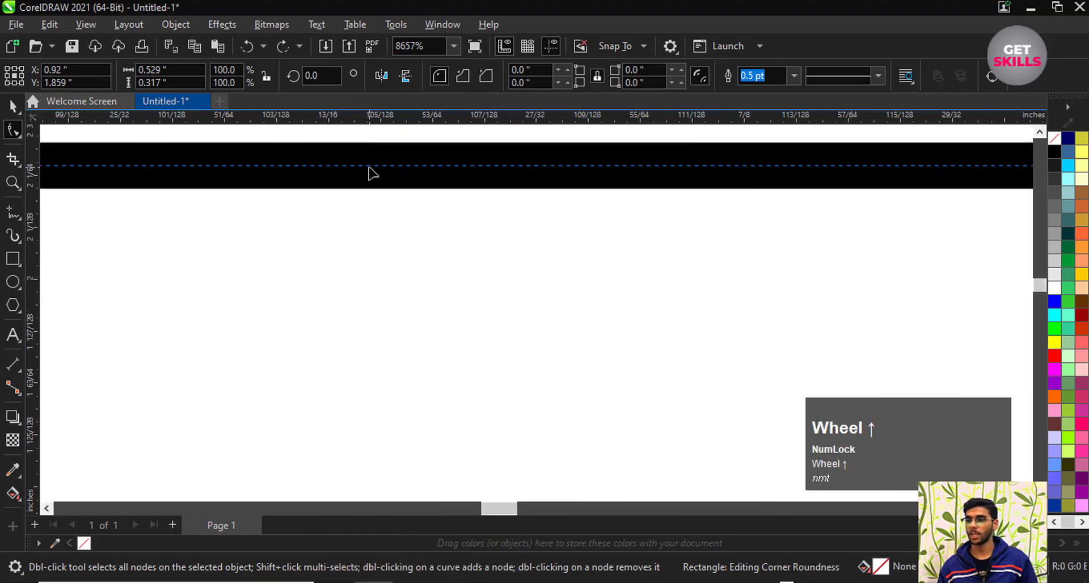
right_click(372, 172)
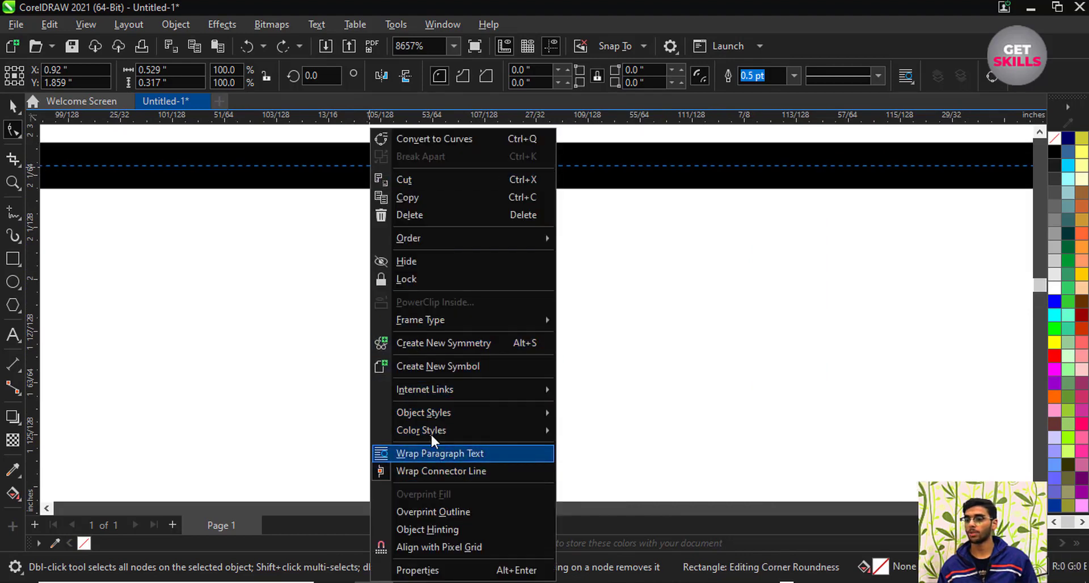
click(454, 139)
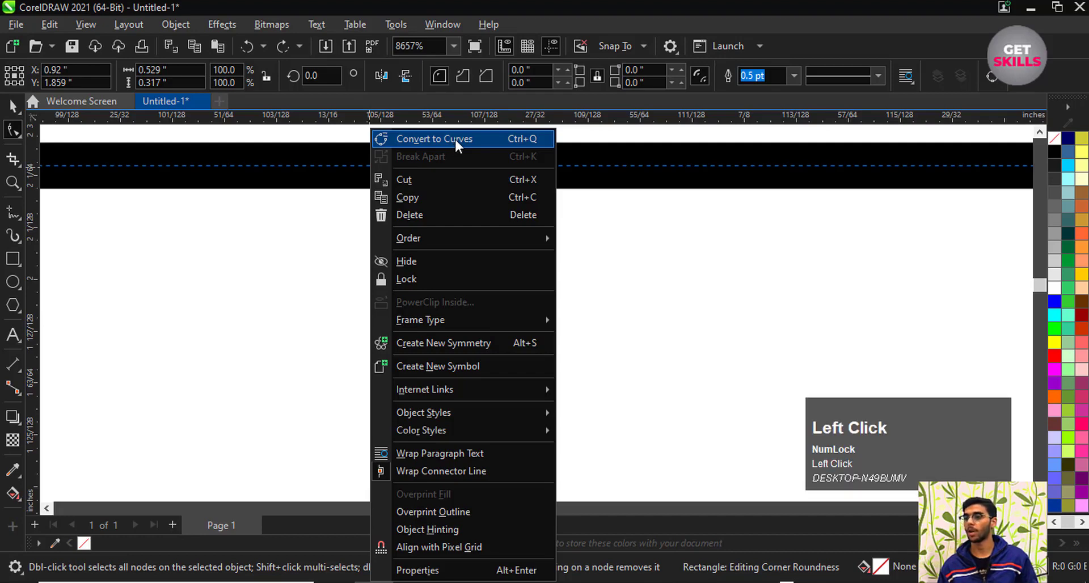
- Undo the rectangle's conversion to curves
scroll(469, 188, down, 3)
scroll(418, 177, down, 3)
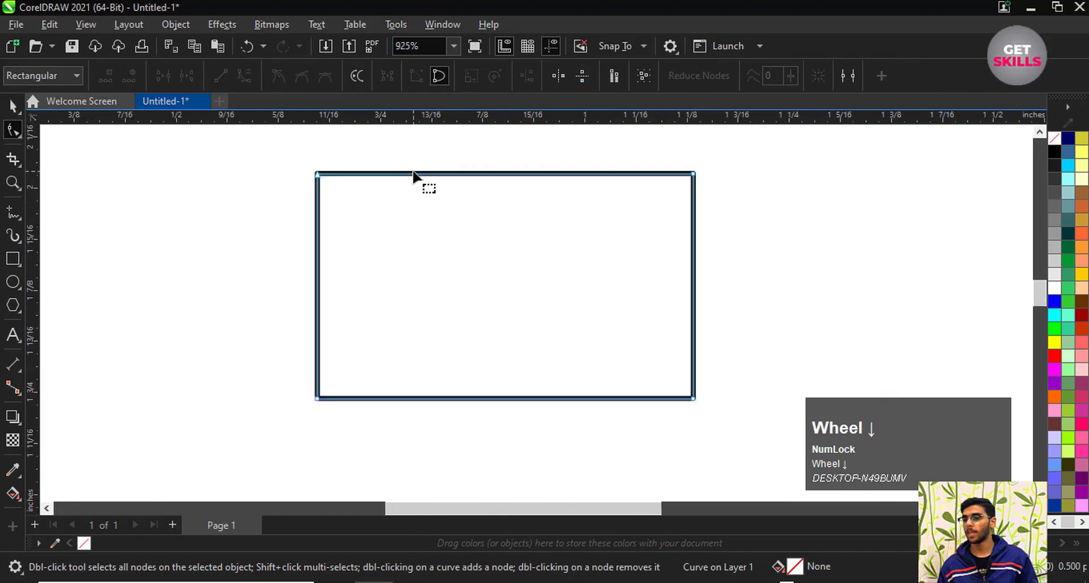
scroll(581, 185, up, 1)
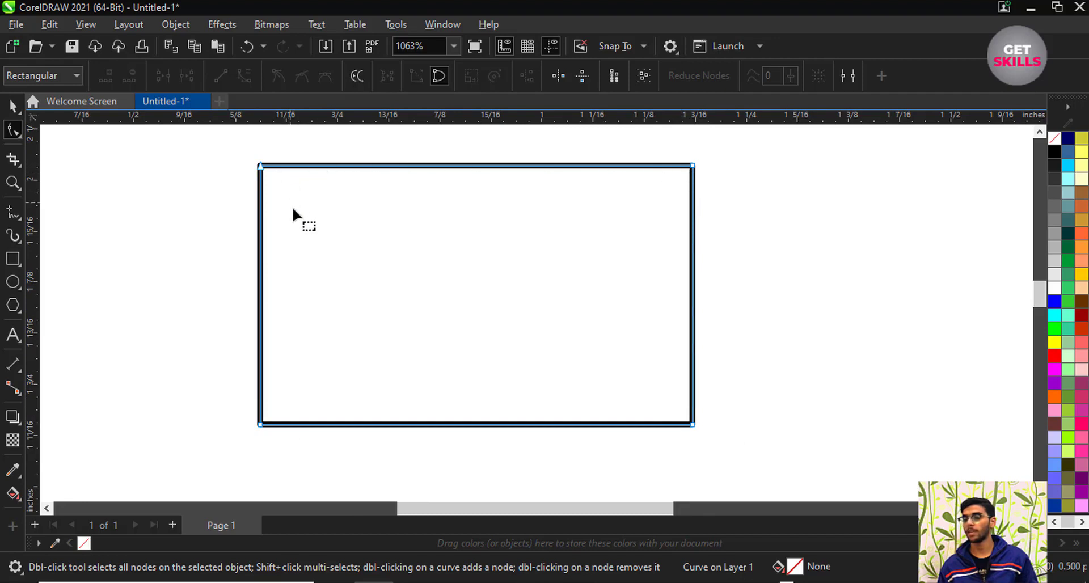
scroll(289, 170, up, 1)
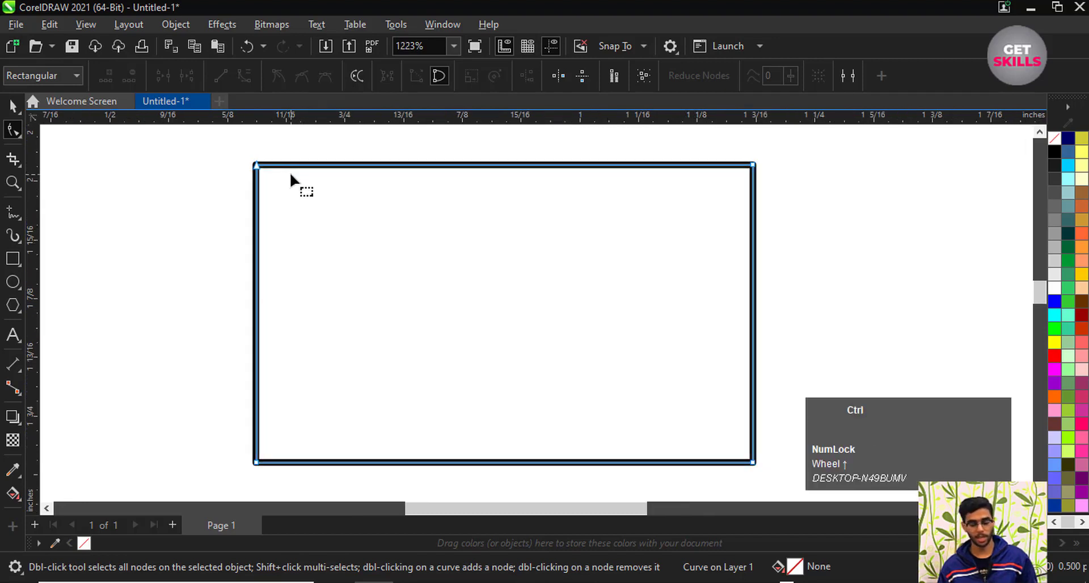
key(ctrl+z)
- Convert the large rectangle to curves again
scroll(348, 182, up, 1)
right_click(350, 165)
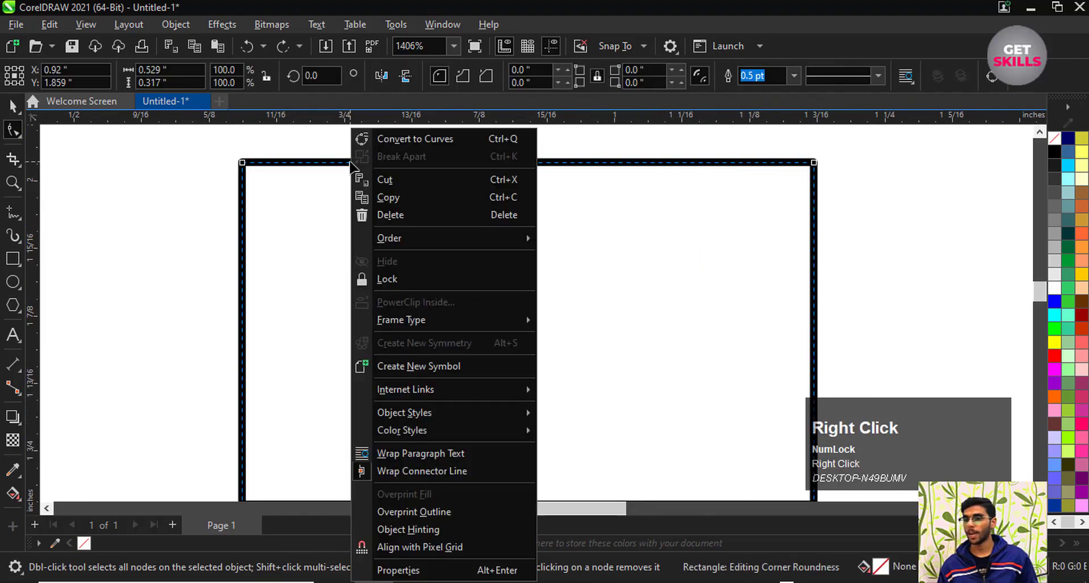
click(392, 139)
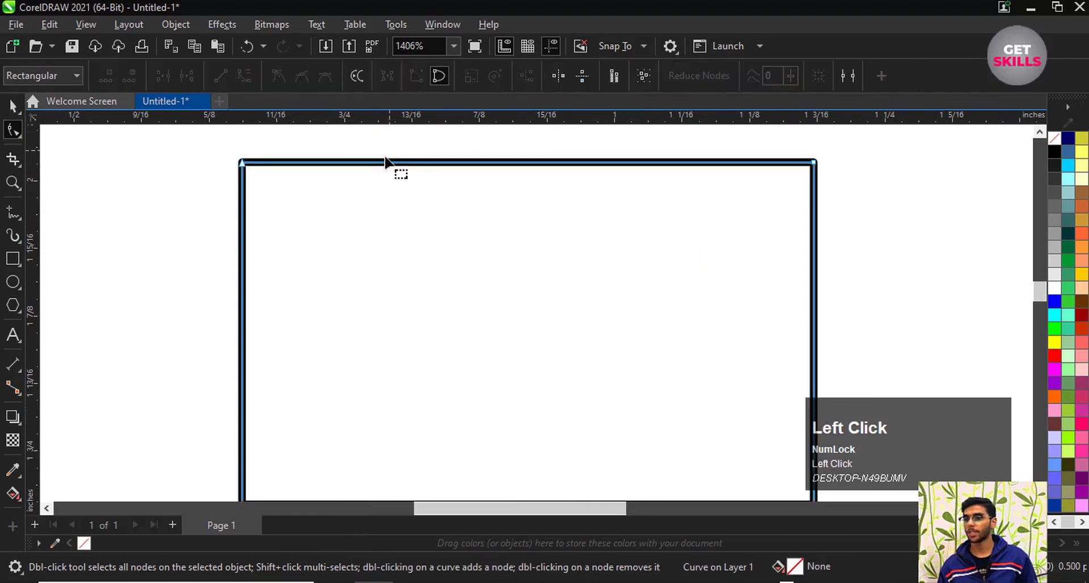
scroll(372, 166, down, 3)
scroll(576, 168, up, 1)
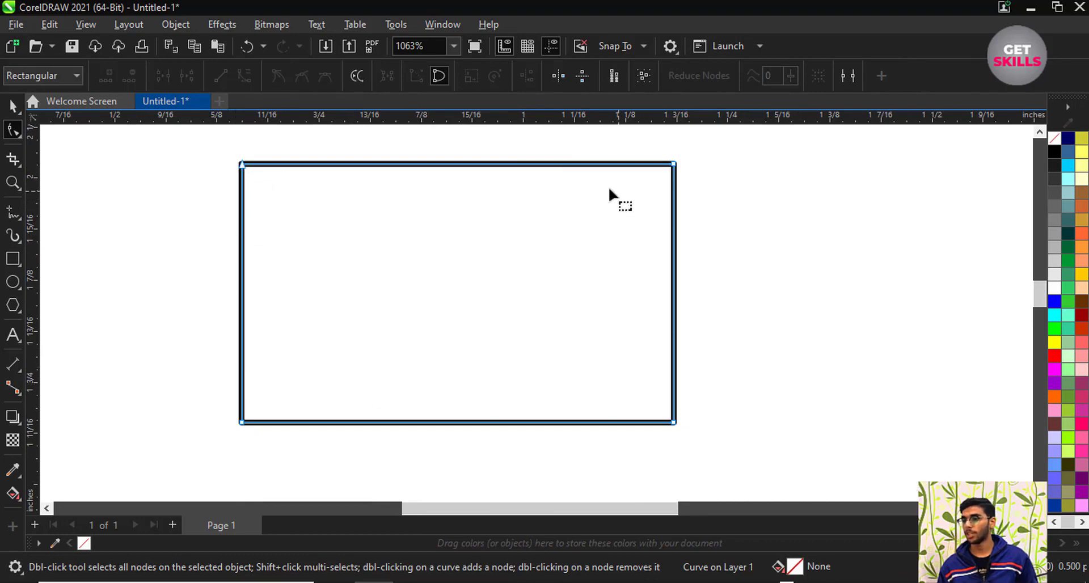
- Select the upper-left and upper-right corner nodes of the converted rectangle one after the other
scroll(338, 163, up, 1)
drag(212, 146, 254, 181)
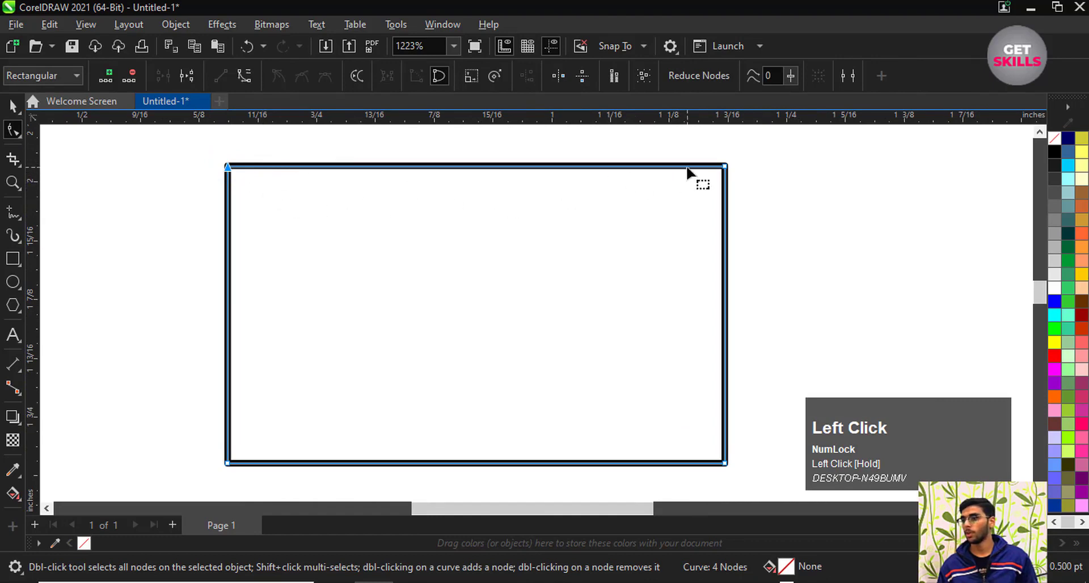
drag(691, 149, 733, 179)
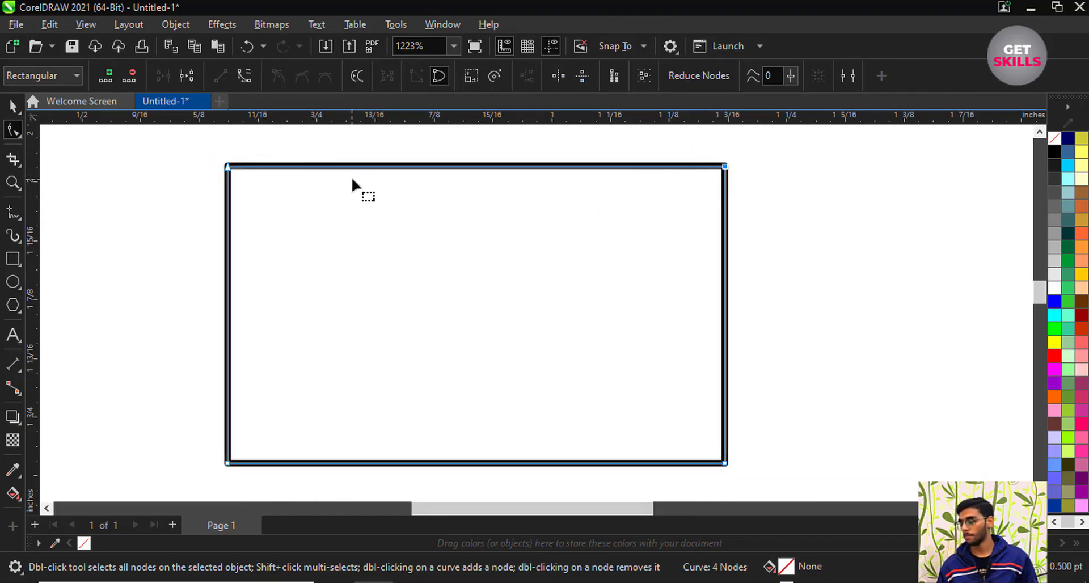
drag(178, 145, 267, 188)
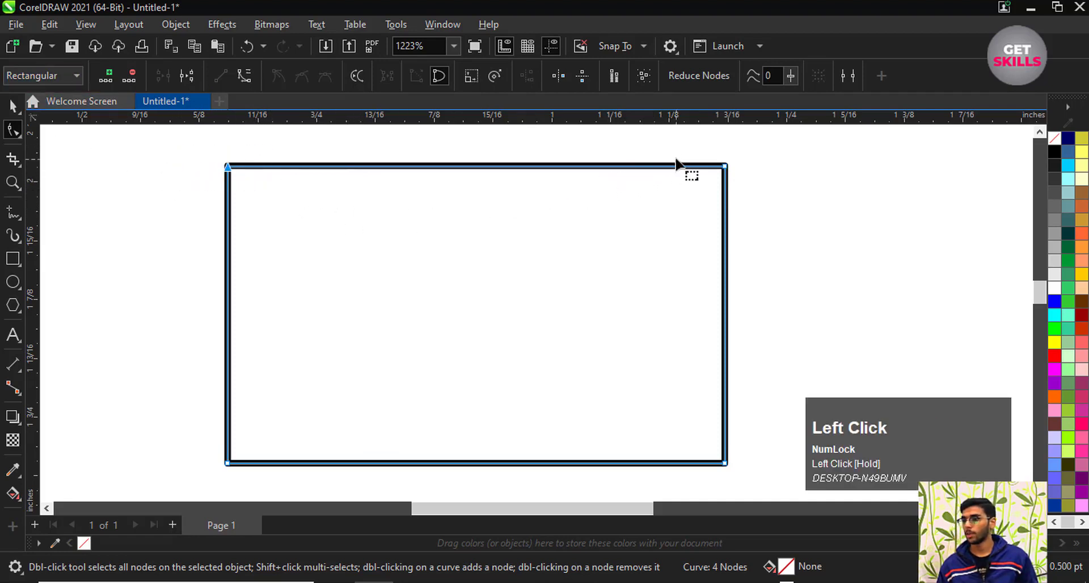
drag(695, 145, 728, 193)
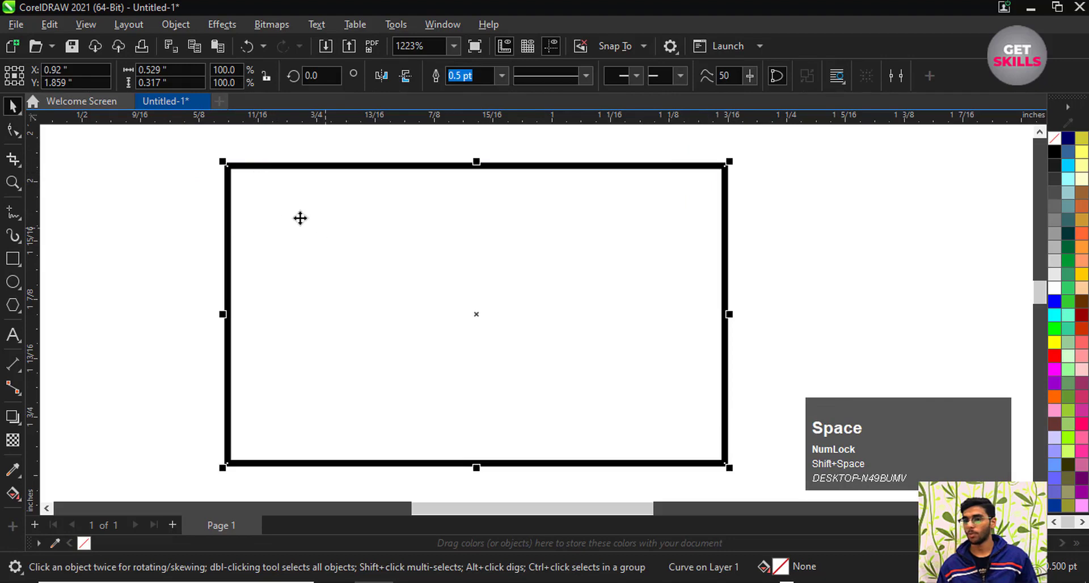
- Select both upper corner nodes of the rectangle with the Shape tool, and clear the selection
click(13, 131)
drag(194, 139, 768, 243)
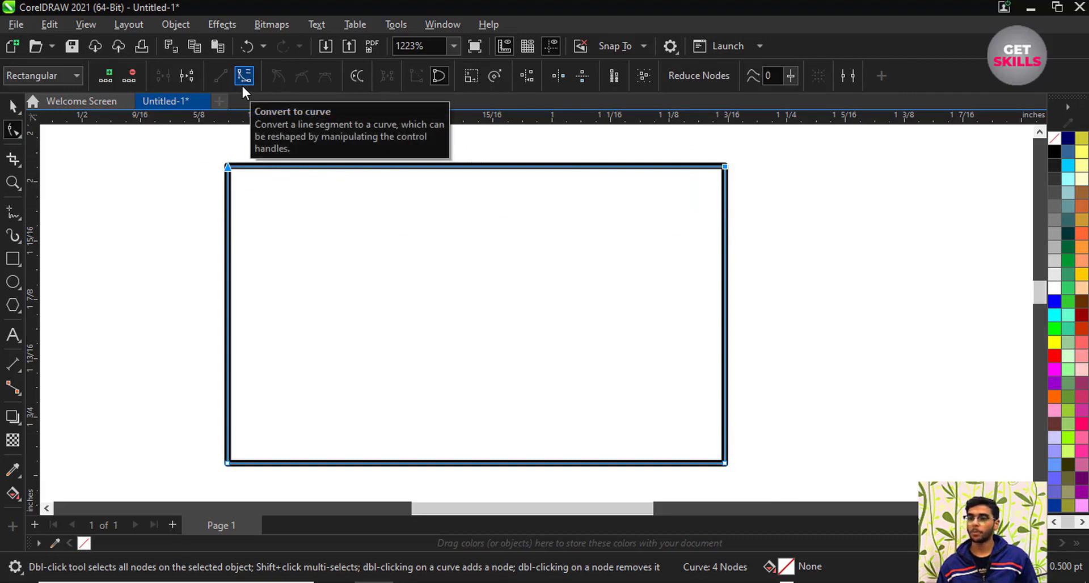
click(178, 146)
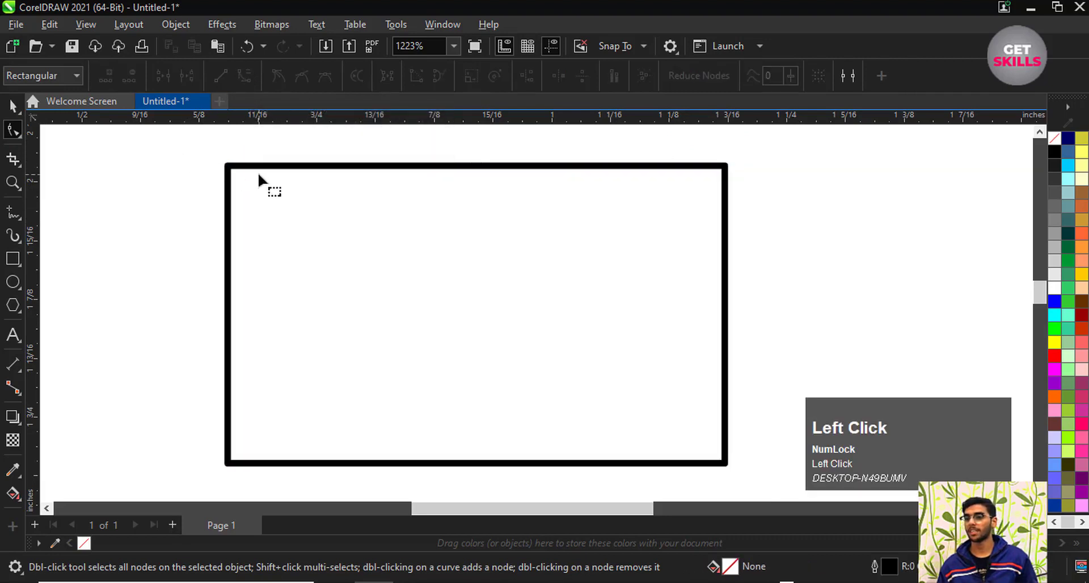
- Select the rectangle's two upper corner nodes and convert their line segments to curves
click(228, 166)
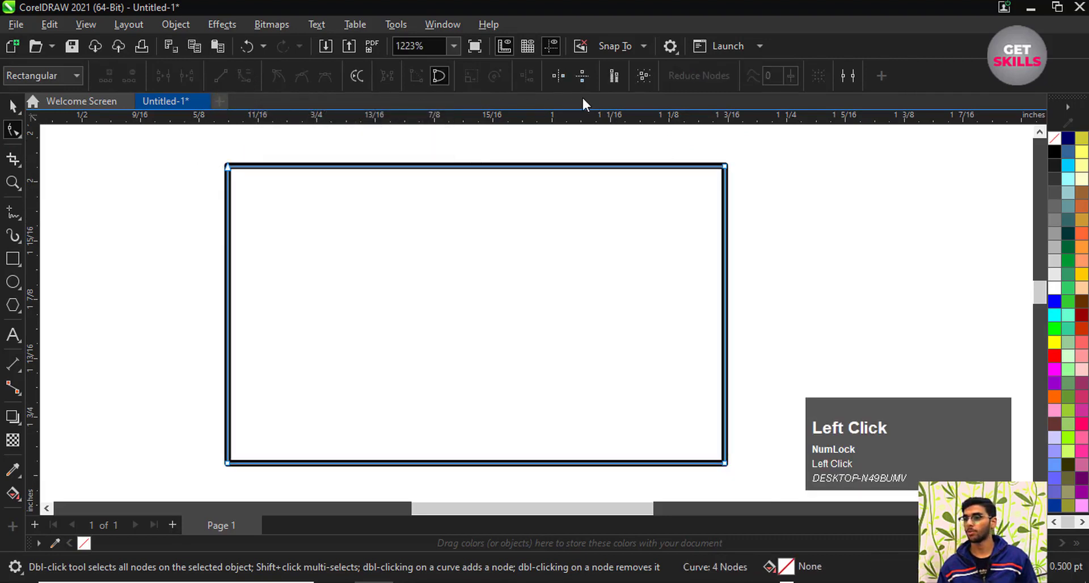
click(193, 143)
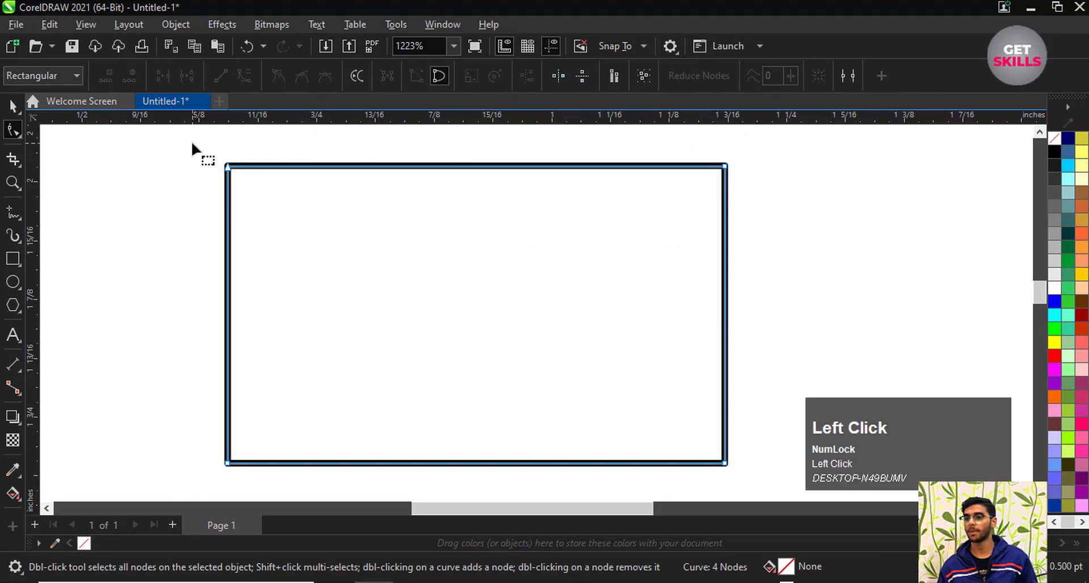
drag(192, 144, 445, 187)
drag(685, 202, 743, 201)
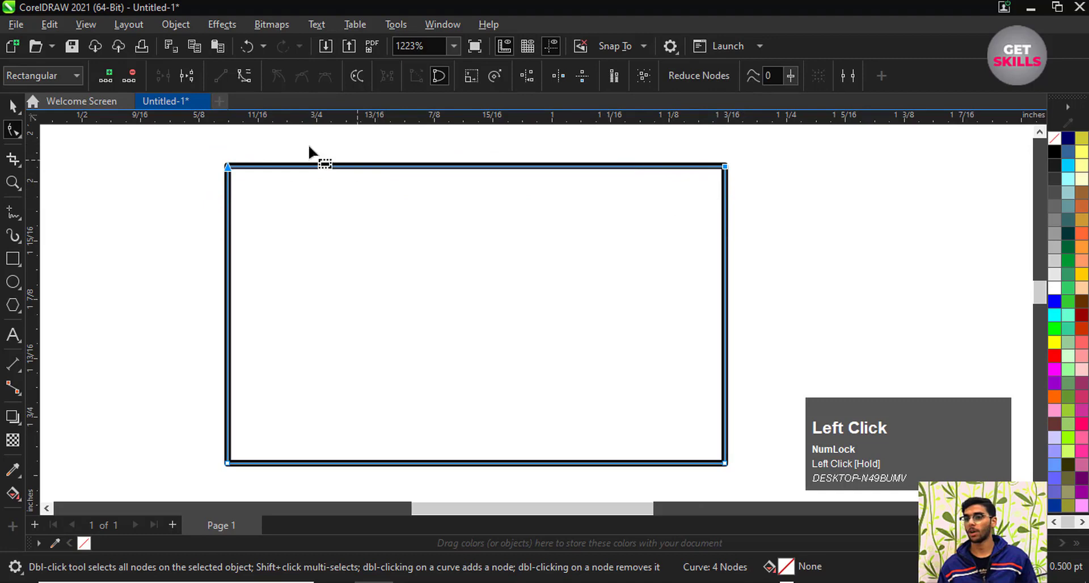
click(242, 77)
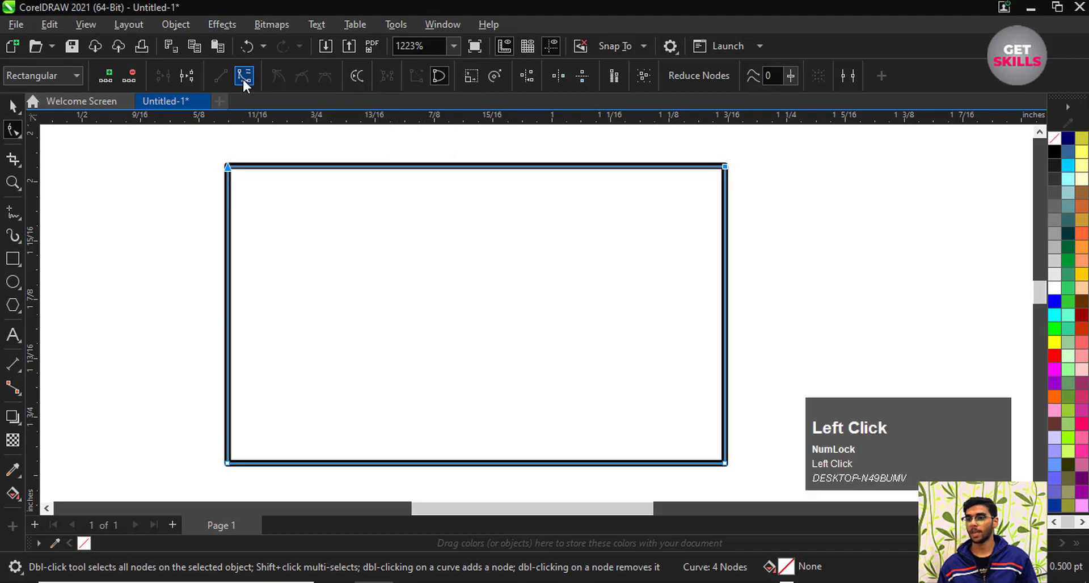
- Reselect the converted rectangle and pick its upper-left node to show the control handles of the adjoining segments
scroll(258, 124, up, 1)
click(179, 140)
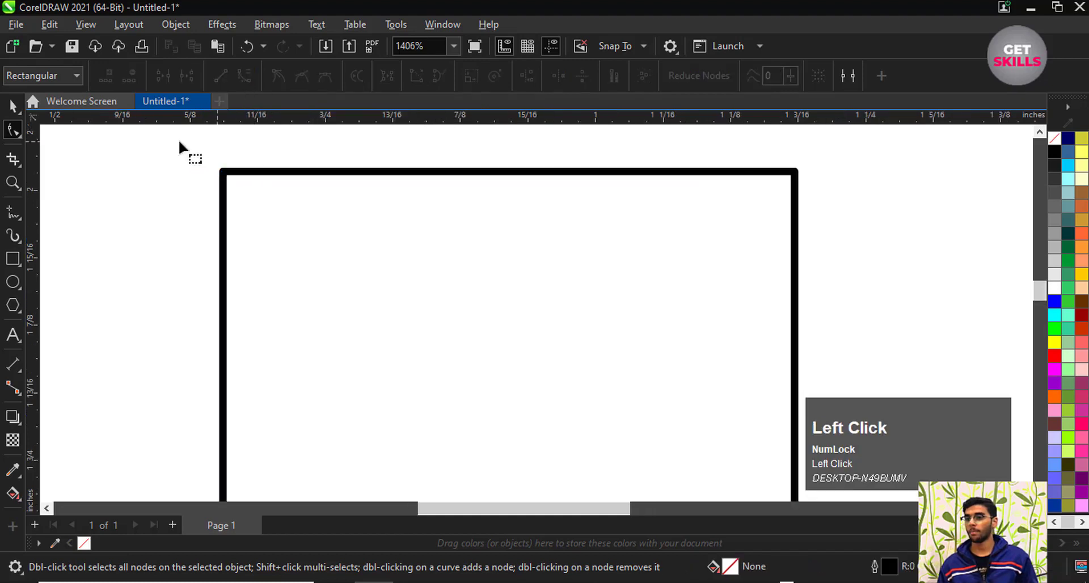
click(244, 172)
drag(188, 148, 438, 239)
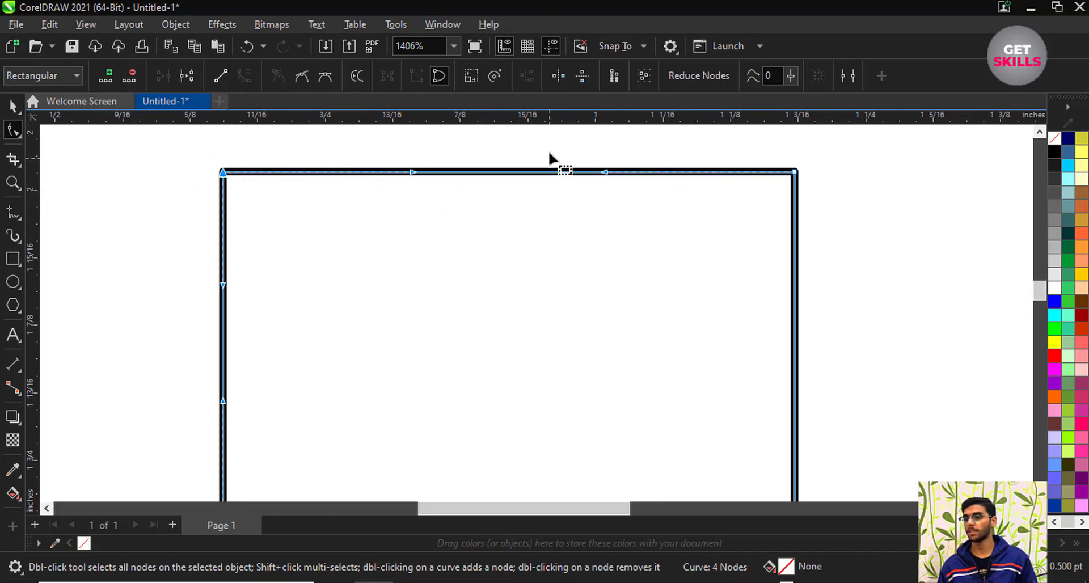
- Bend the left part of the rectangle's top edge downward with the upper-left node's control handle
scroll(560, 150, up, 1)
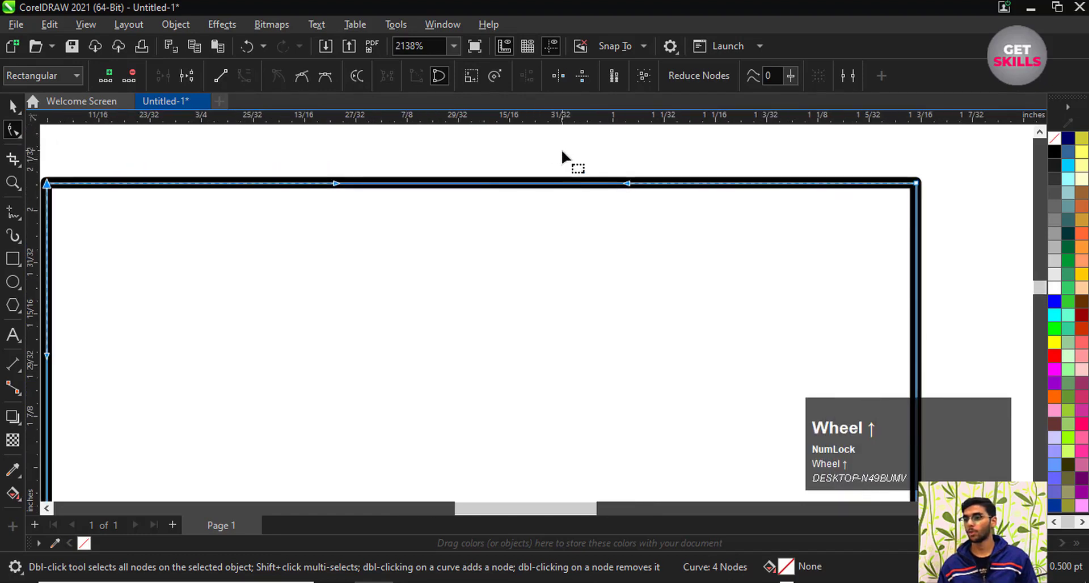
scroll(467, 161, up, 2)
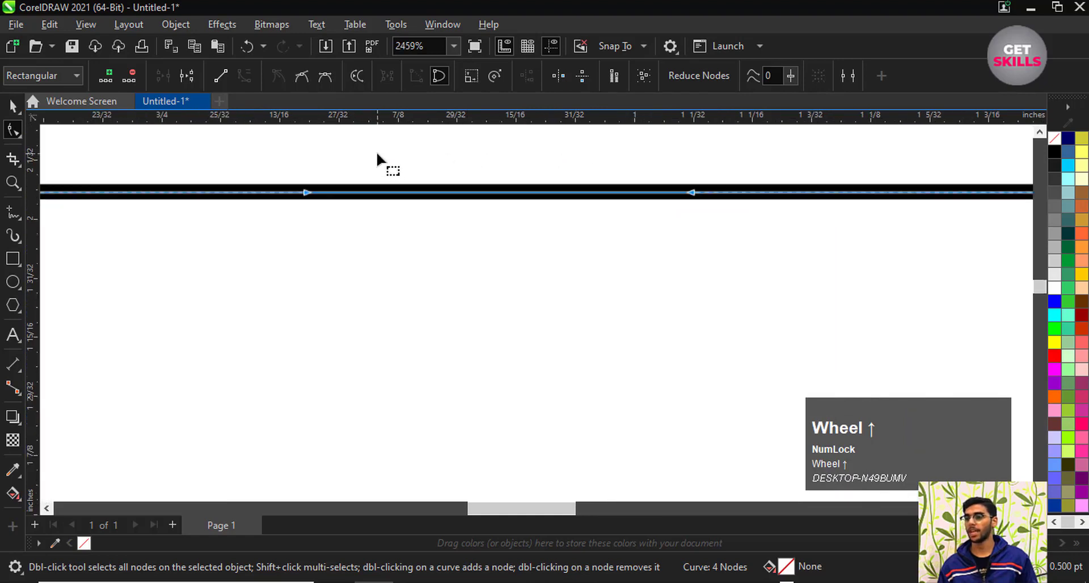
scroll(287, 198, up, 4)
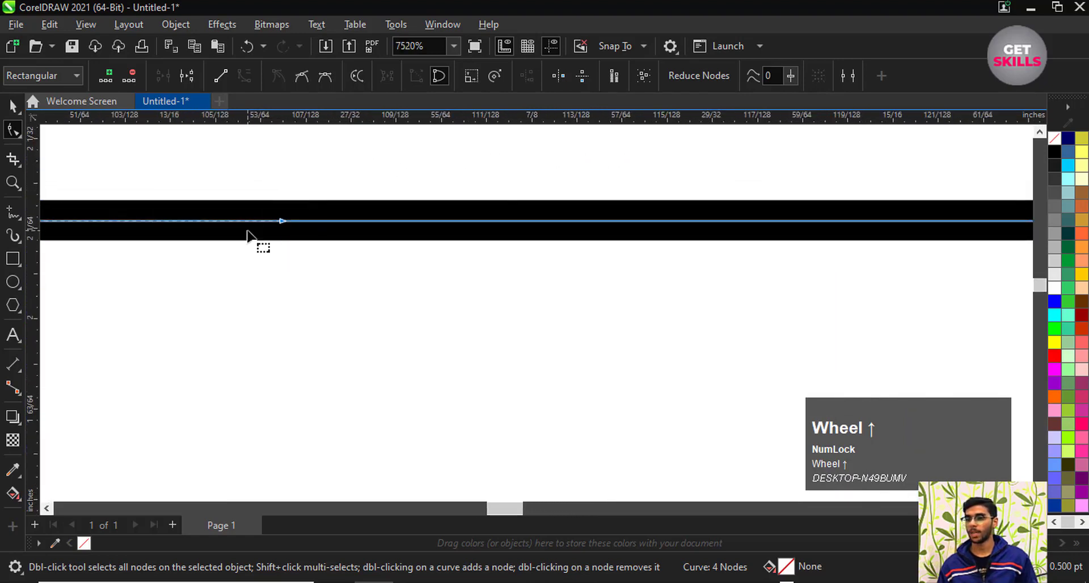
scroll(290, 227, down, 3)
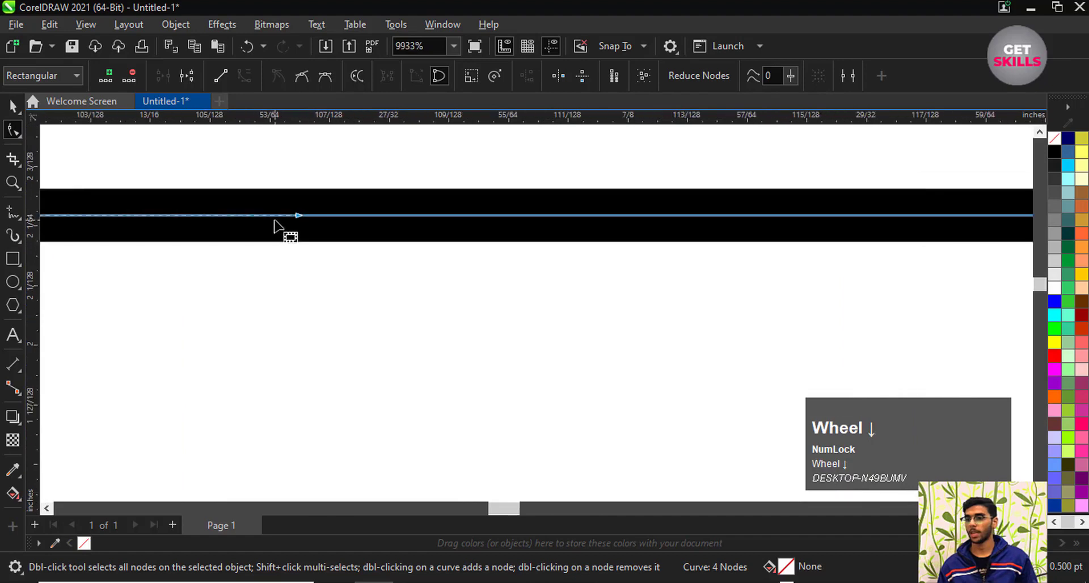
scroll(973, 223, down, 3)
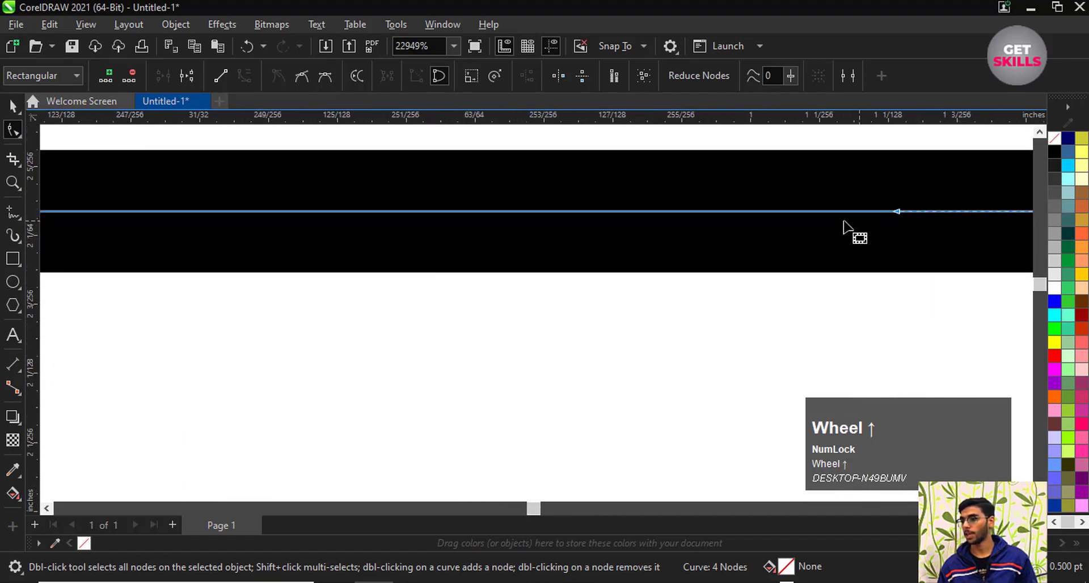
scroll(697, 212, down, 1)
scroll(586, 206, up, 2)
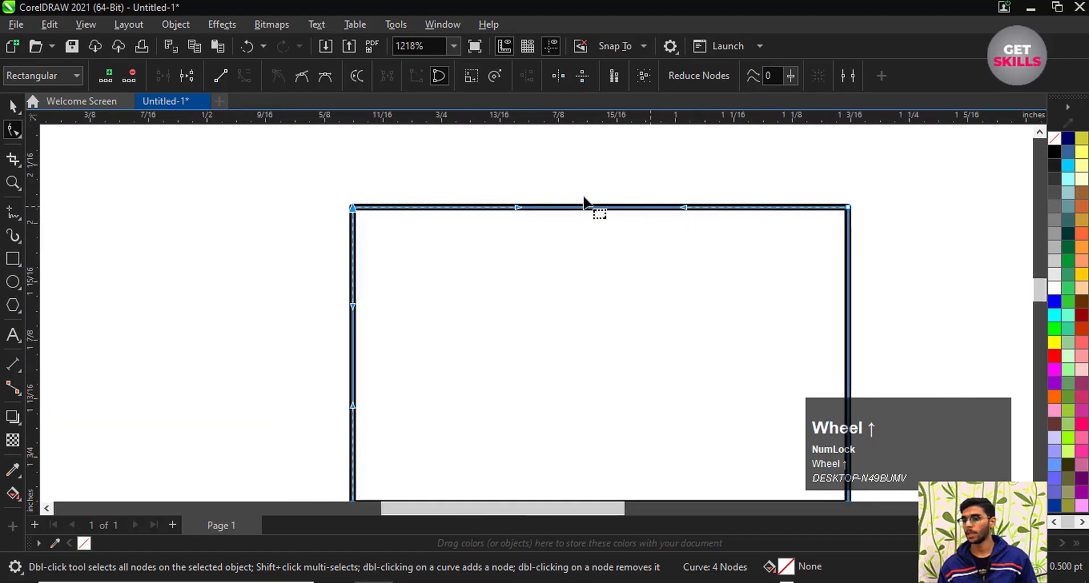
drag(504, 214, 481, 329)
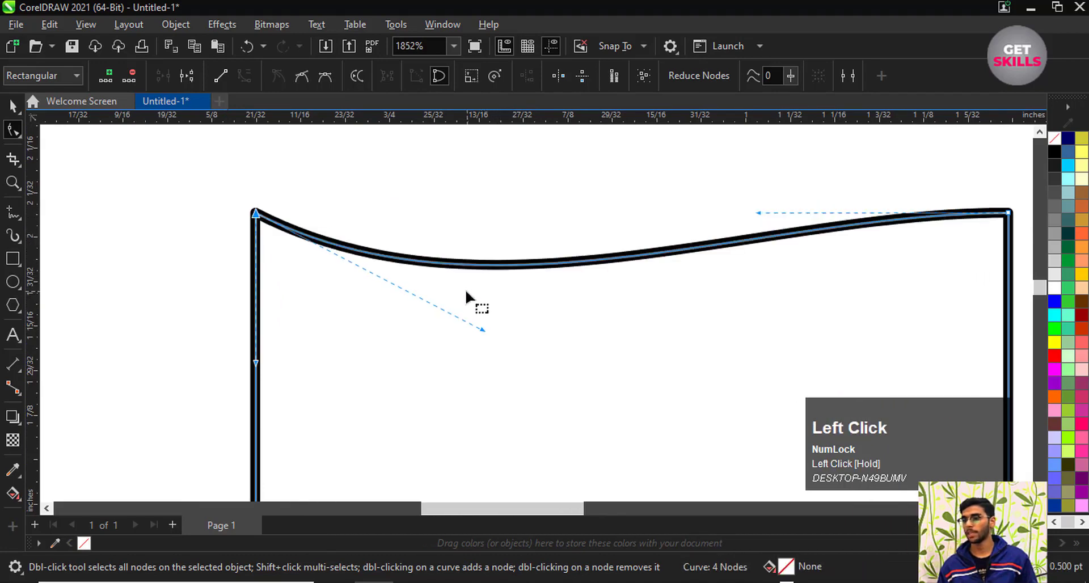
- Bend the right part of the rectangle's top edge upward with the upper-right node's control handle, and clear the node selection
scroll(622, 292, down, 5)
scroll(626, 292, up, 4)
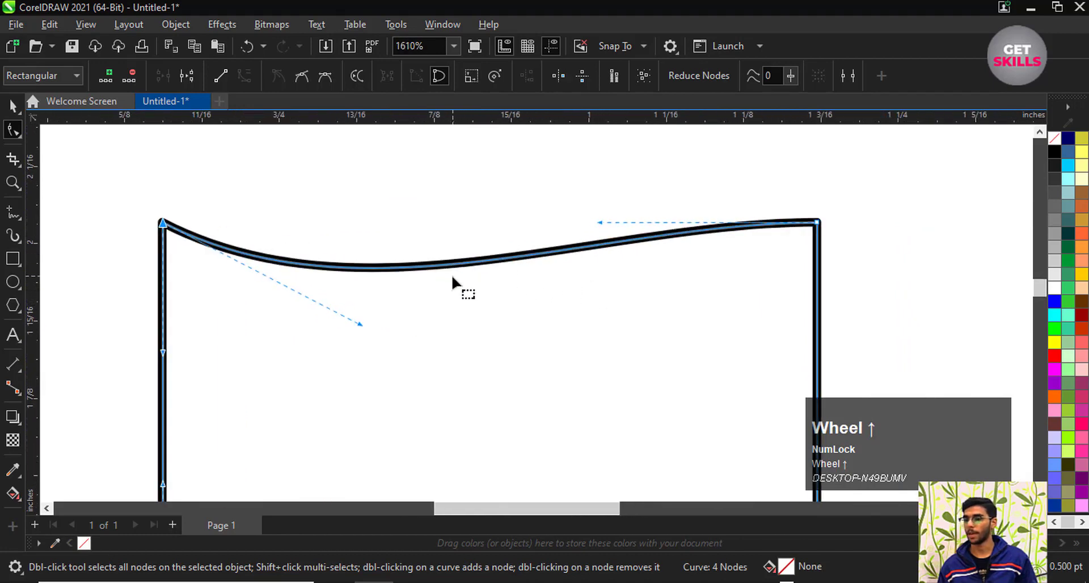
drag(599, 222, 603, 153)
scroll(523, 233, down, 2)
click(748, 288)
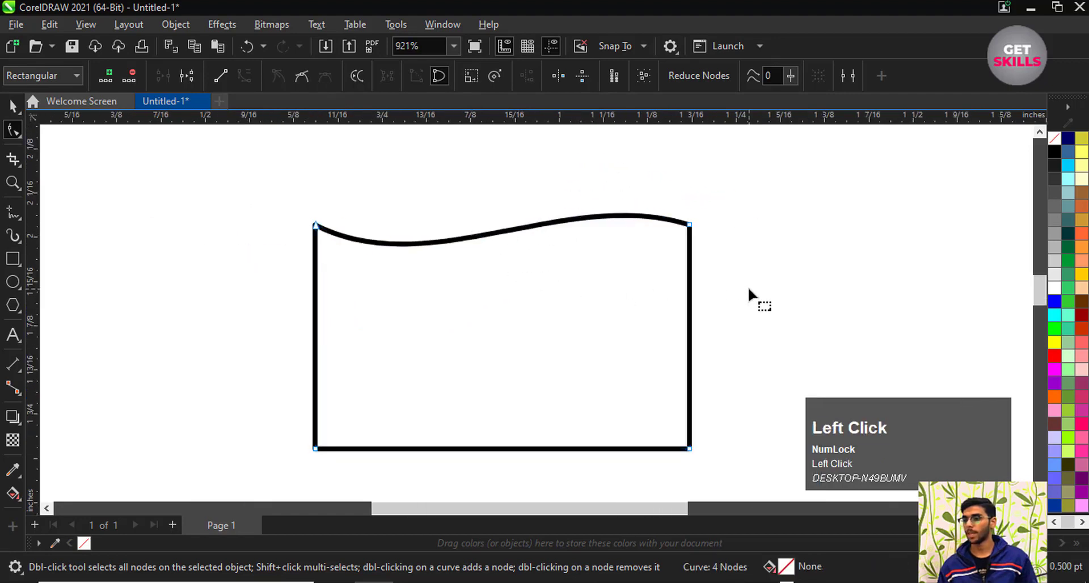
scroll(554, 288, down, 3)
scroll(553, 300, up, 2)
click(541, 310)
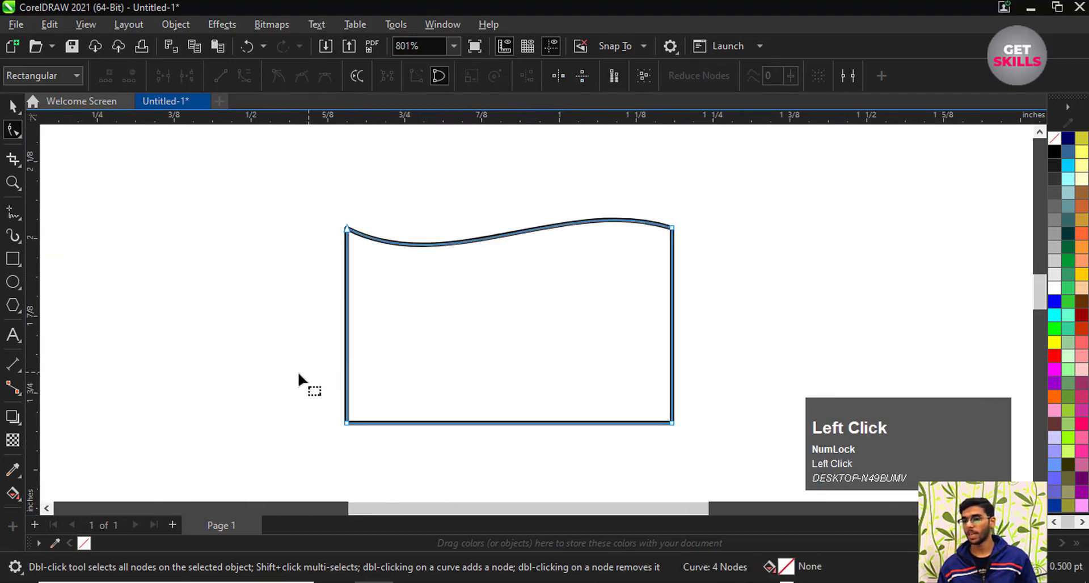
- Select the rectangle's two lower corner nodes, convert their line segments to curves, and clear the node selection
drag(287, 376, 709, 448)
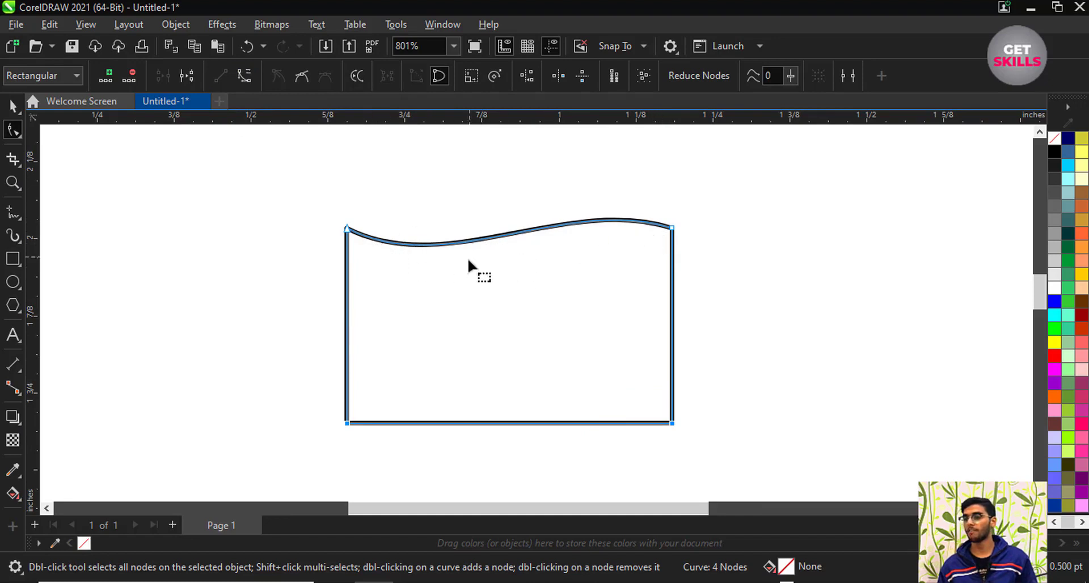
click(291, 374)
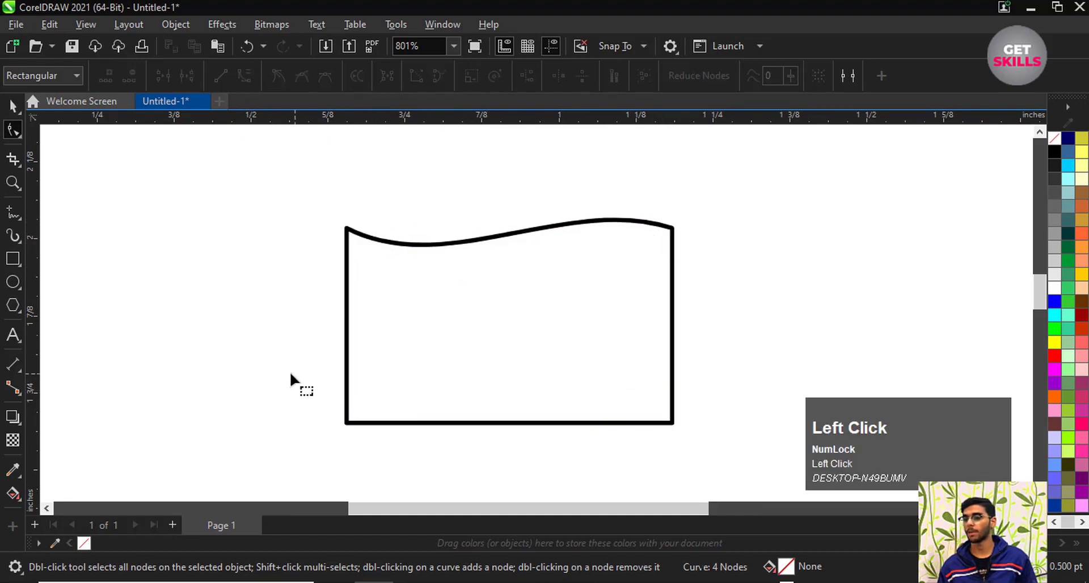
click(465, 423)
drag(280, 360, 725, 455)
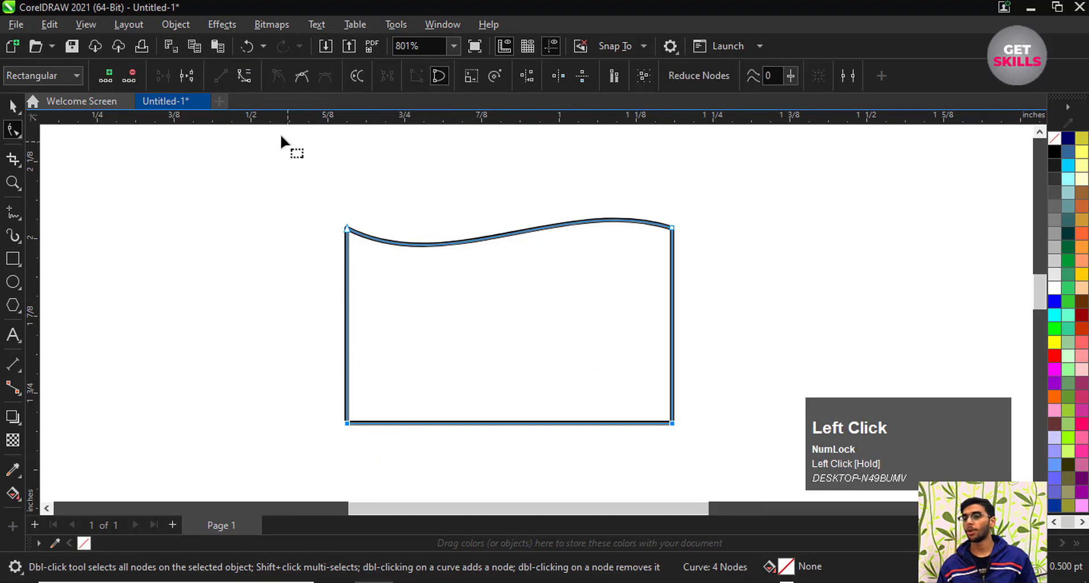
click(247, 75)
scroll(346, 425, up, 2)
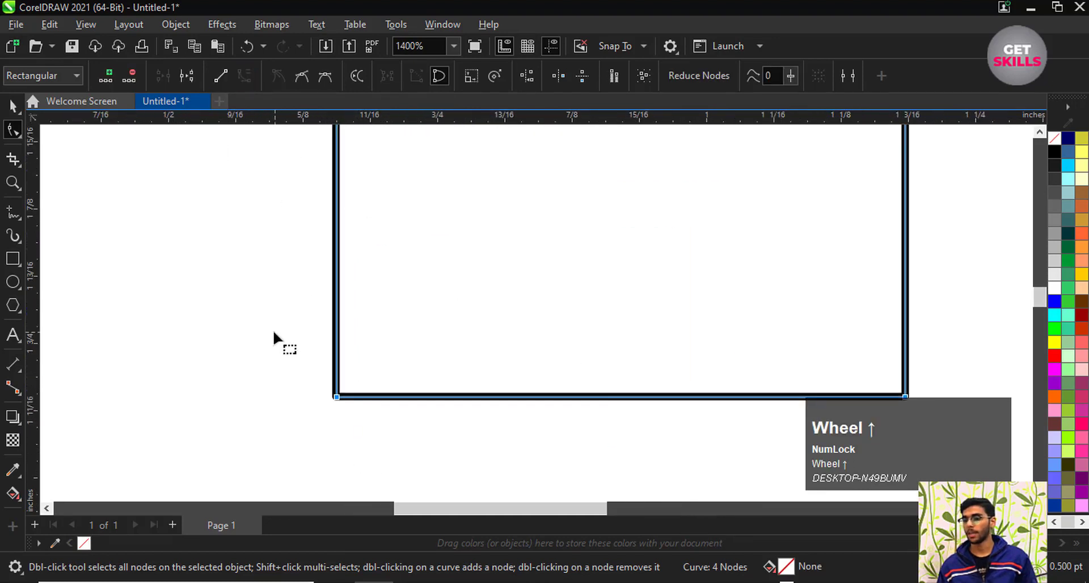
scroll(264, 345, down, 1)
drag(246, 326, 774, 444)
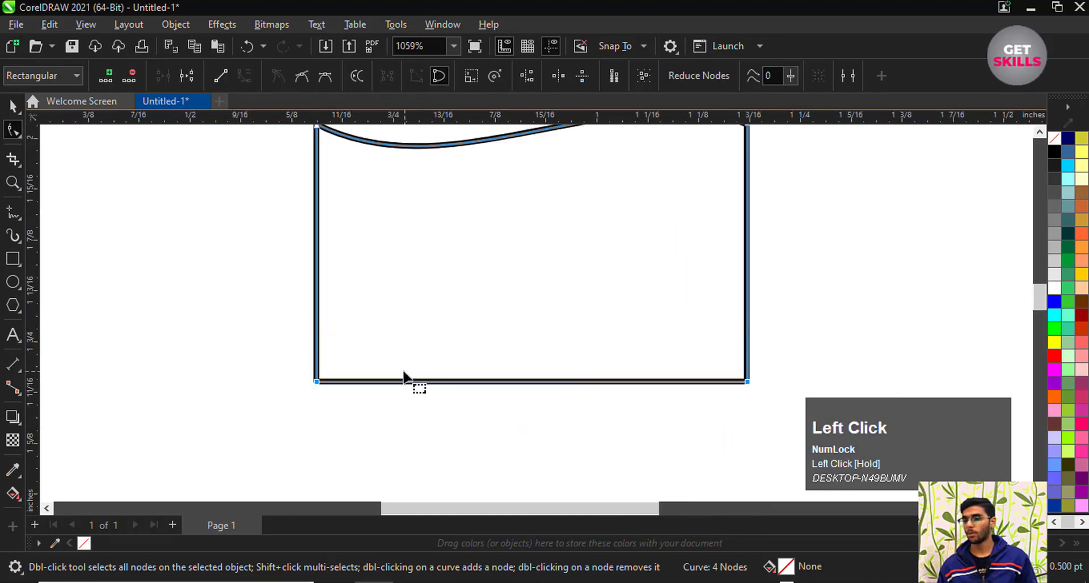
scroll(447, 391, up, 2)
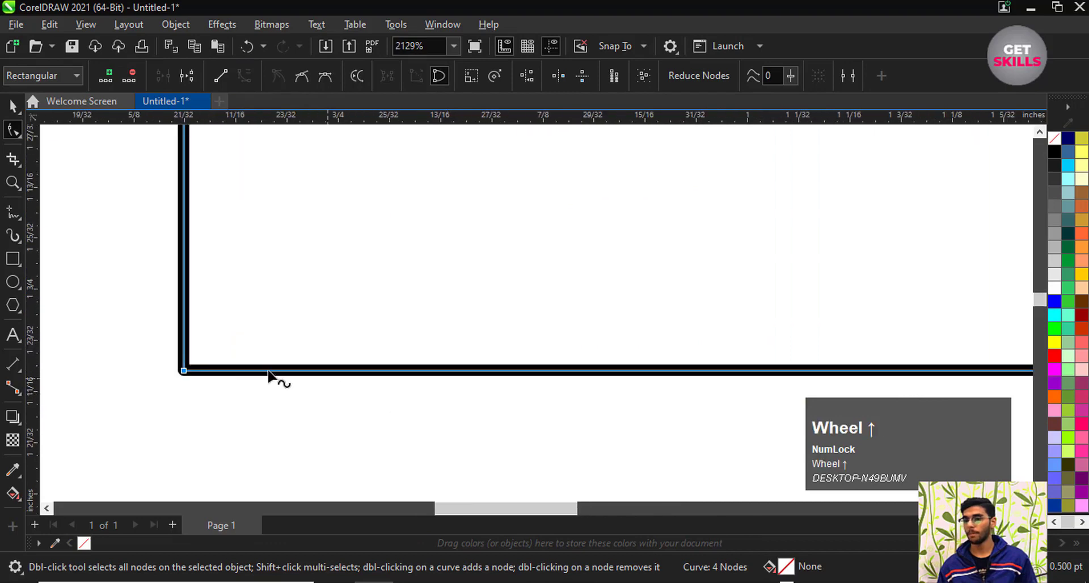
scroll(373, 375, down, 4)
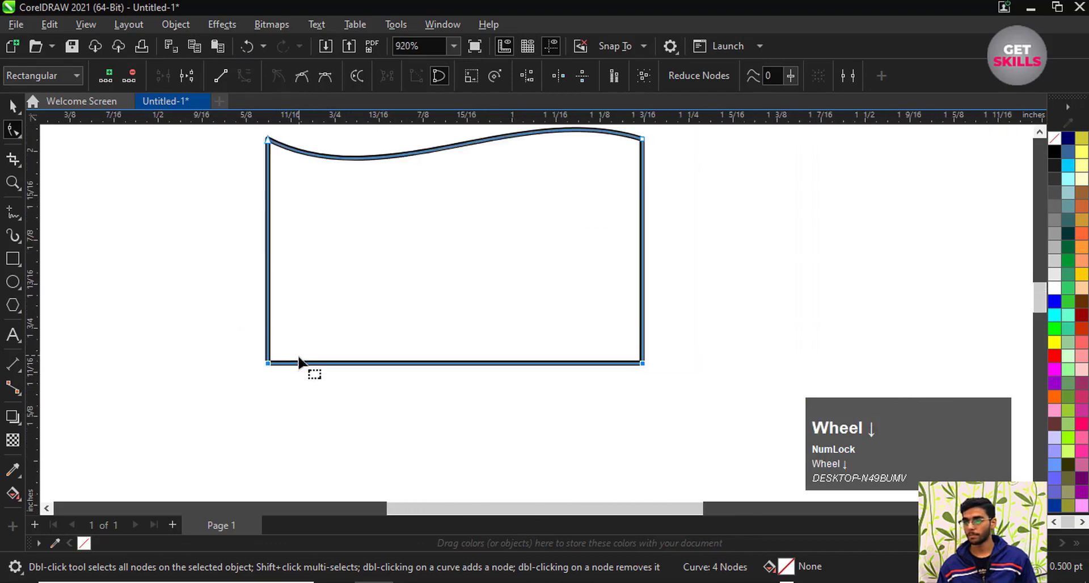
scroll(358, 251, up, 1)
click(339, 380)
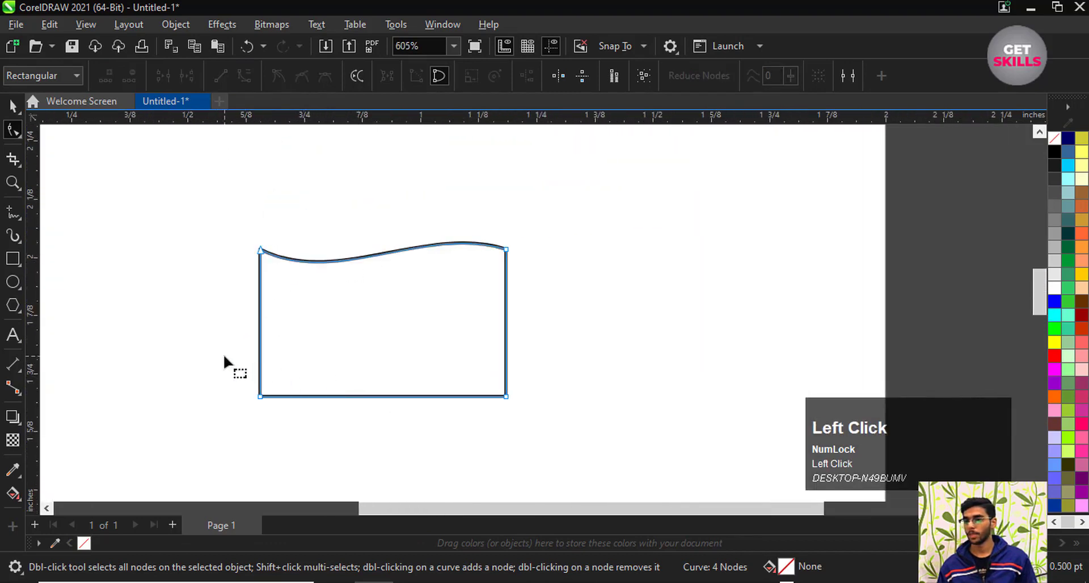
- Bend the bottom edge parallel to the wavy top edge, its left part downward and right part upward, with the lower nodes' handles
drag(223, 360, 317, 420)
scroll(277, 405, up, 2)
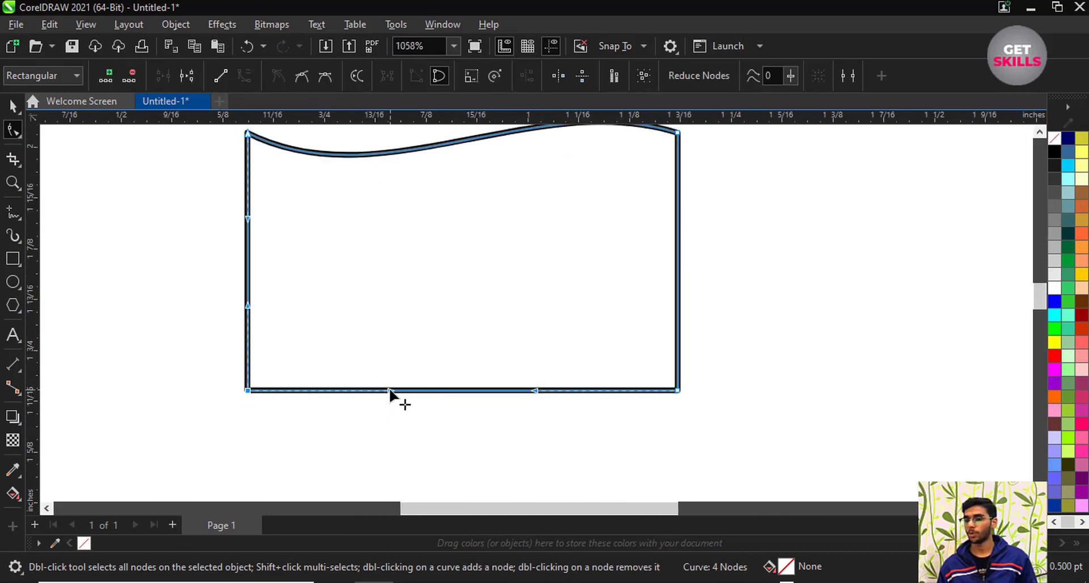
drag(389, 390, 386, 450)
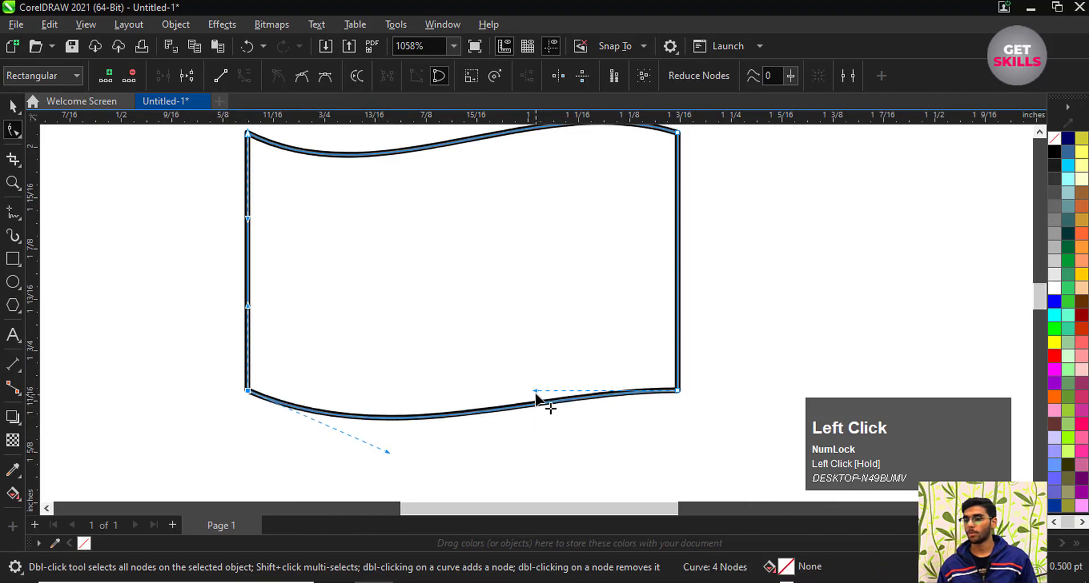
drag(535, 391, 535, 349)
scroll(547, 389, down, 2)
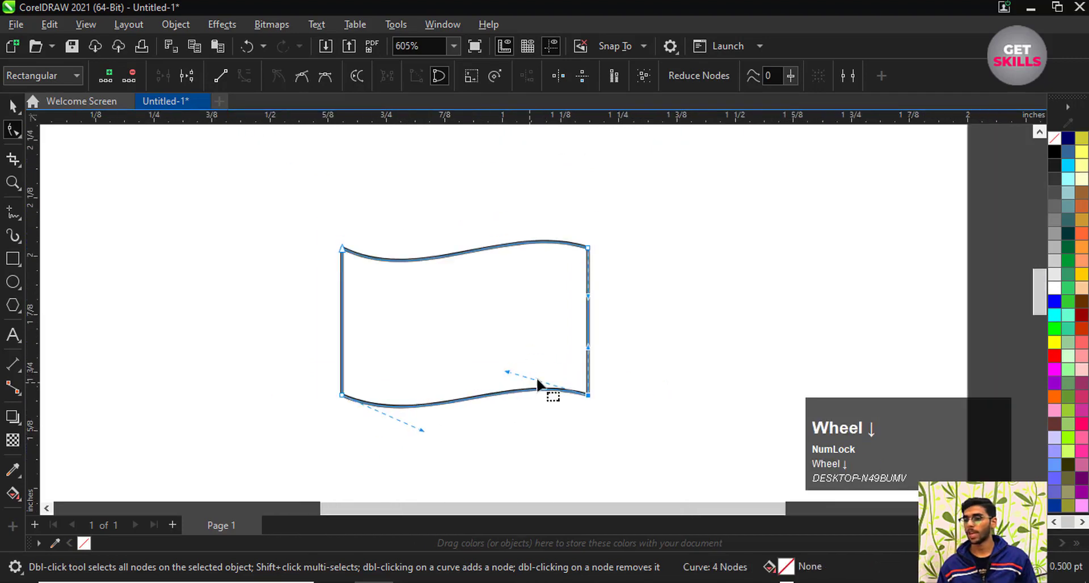
scroll(557, 353, up, 1)
scroll(576, 361, up, 1)
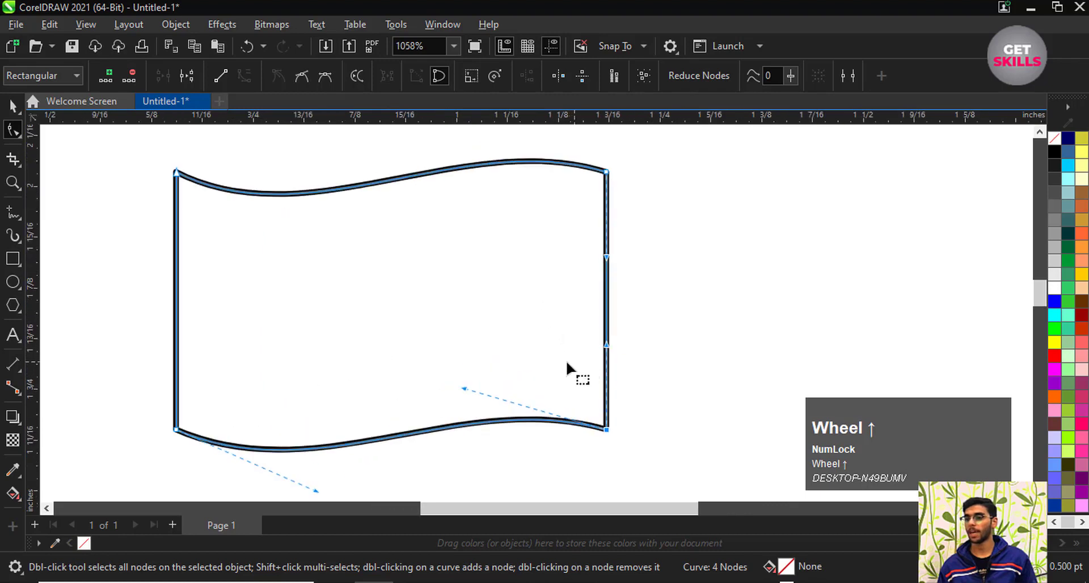
scroll(438, 329, down, 2)
scroll(253, 246, up, 1)
- Undo both bends of the shape's bottom edge
click(13, 106)
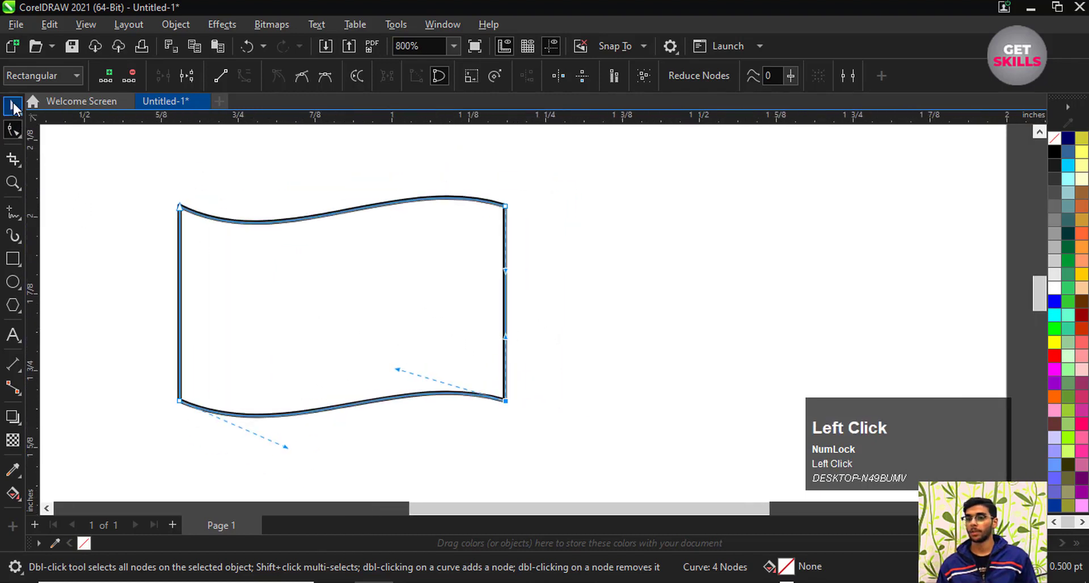
scroll(255, 227, up, 1)
key(ctrl+z)
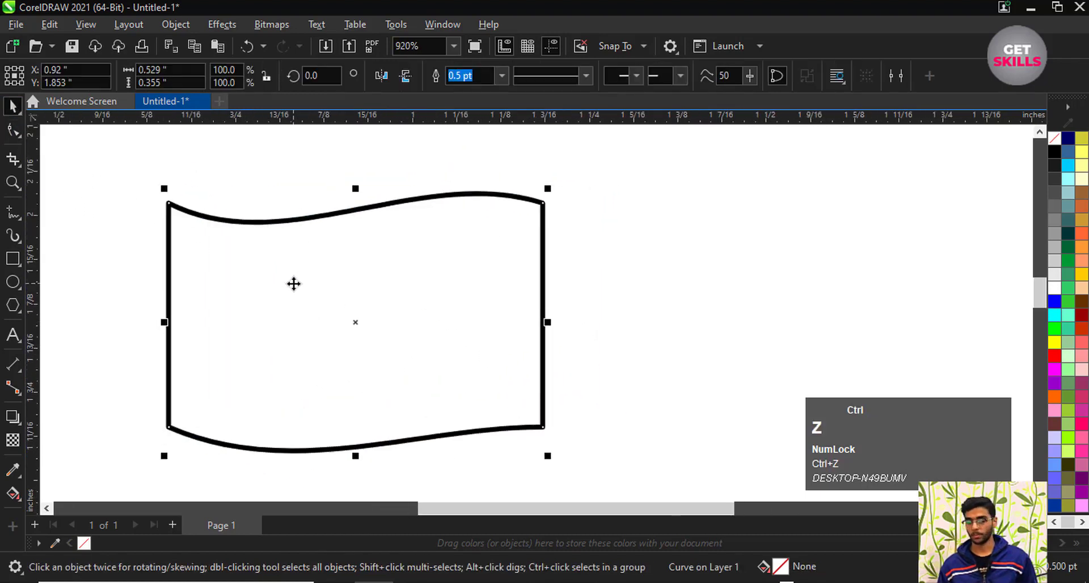
scroll(365, 312, down, 3)
scroll(366, 312, up, 1)
key(ctrl+z)
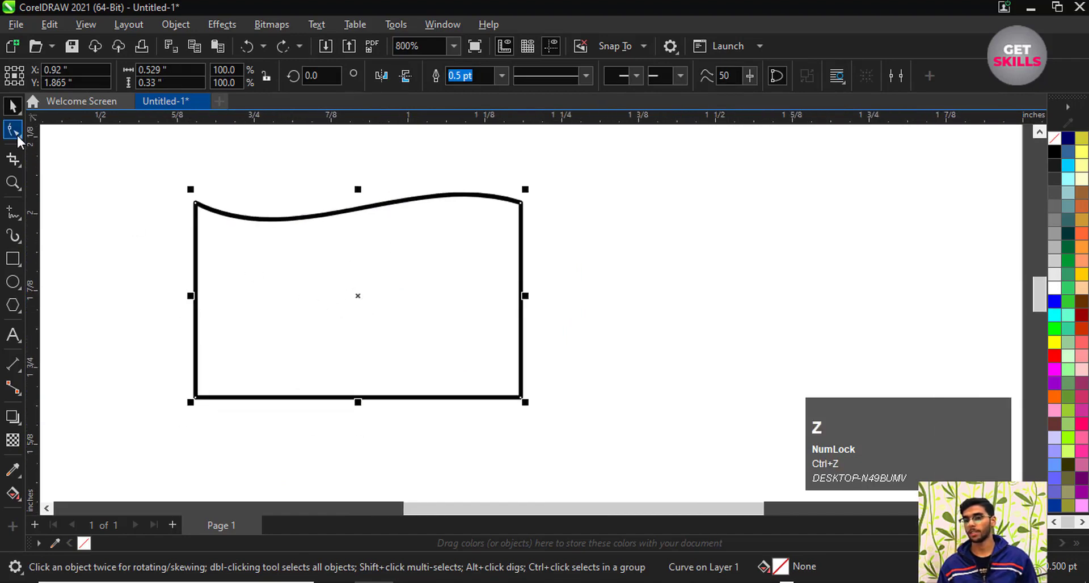
- Bend the bottom edge opposite to the top edge, its left part upward and right part downward, with the lower nodes' control handles
click(12, 130)
scroll(217, 346, up, 1)
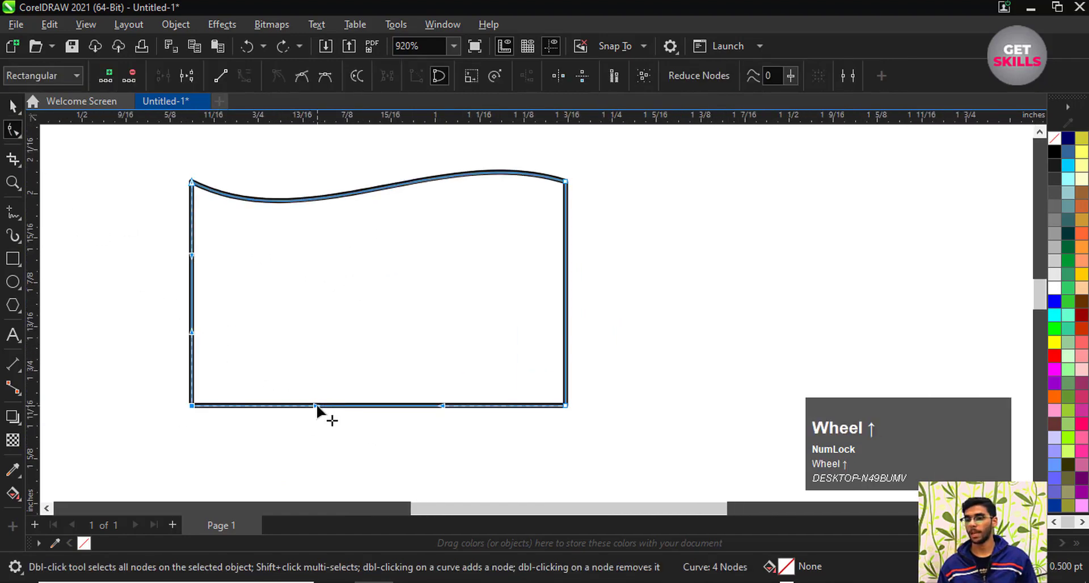
drag(316, 406, 306, 342)
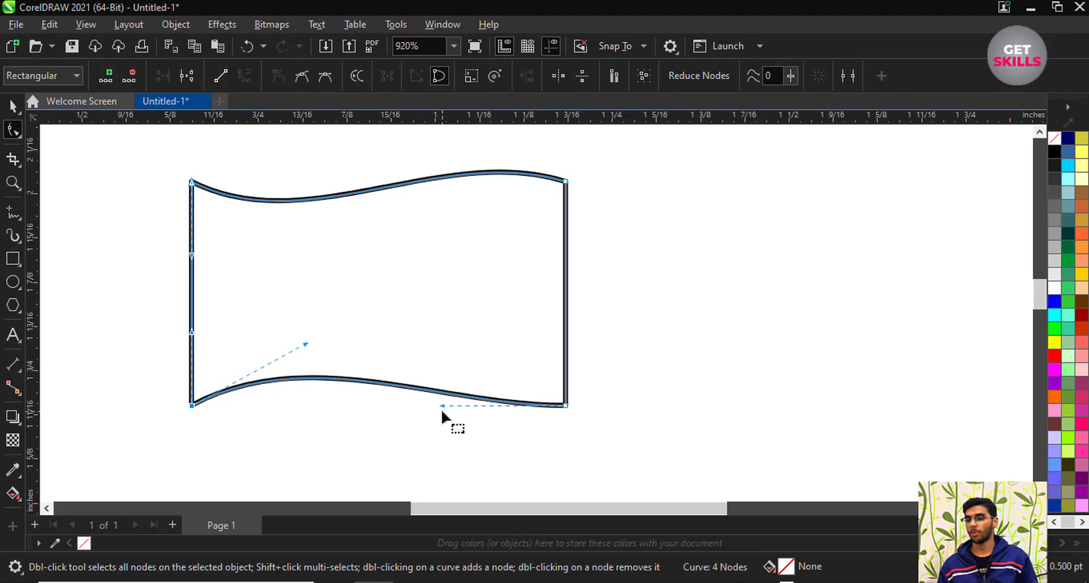
drag(441, 407, 451, 443)
scroll(403, 385, down, 2)
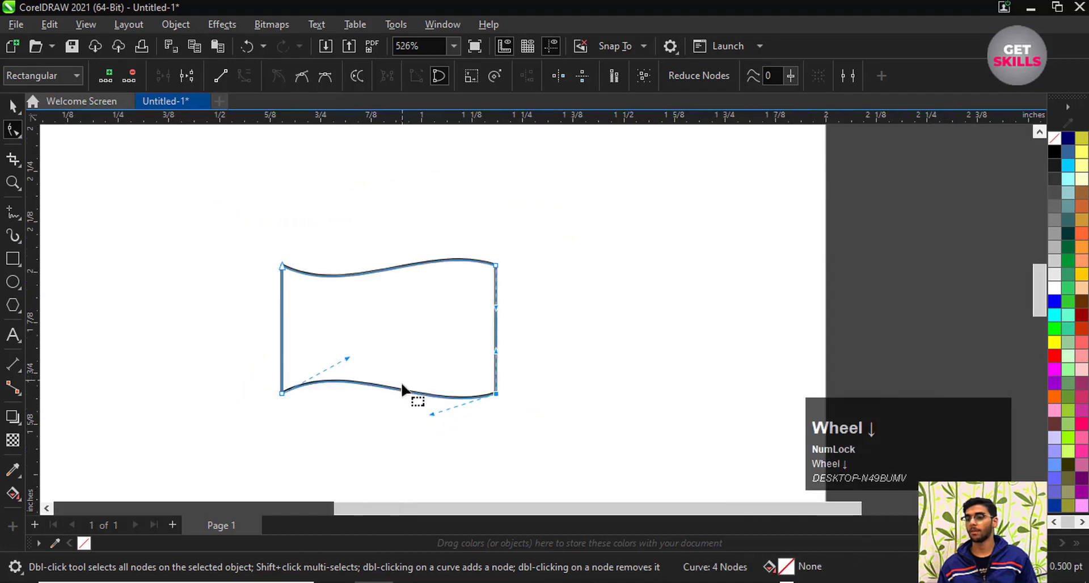
scroll(461, 402, up, 1)
scroll(261, 266, down, 1)
scroll(258, 219, up, 1)
- Delete the wavy shape and draw a new rectangle about 0.525 by 0.491 inches on the page
click(14, 106)
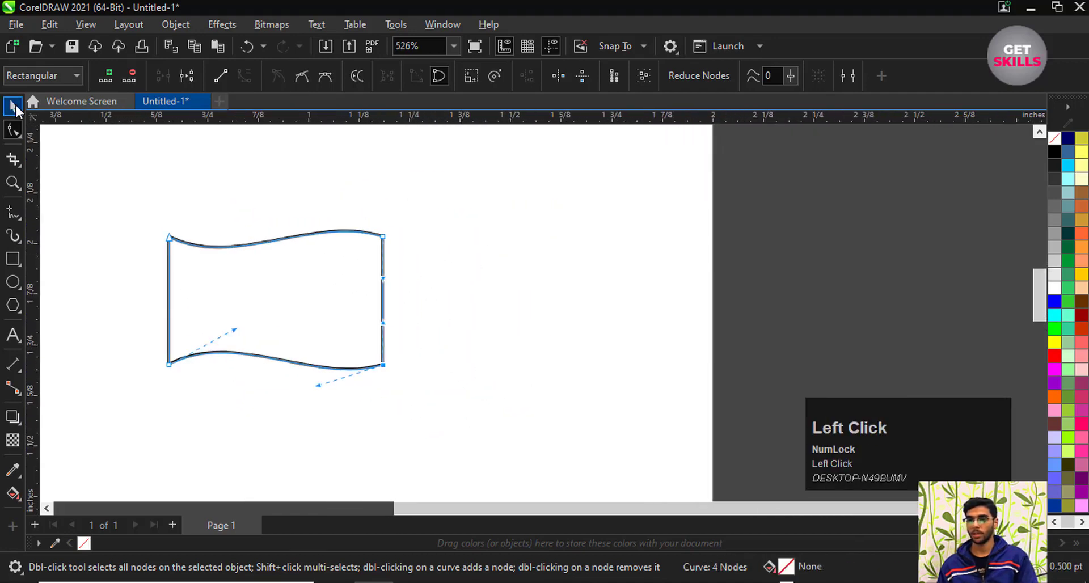
key(Delete)
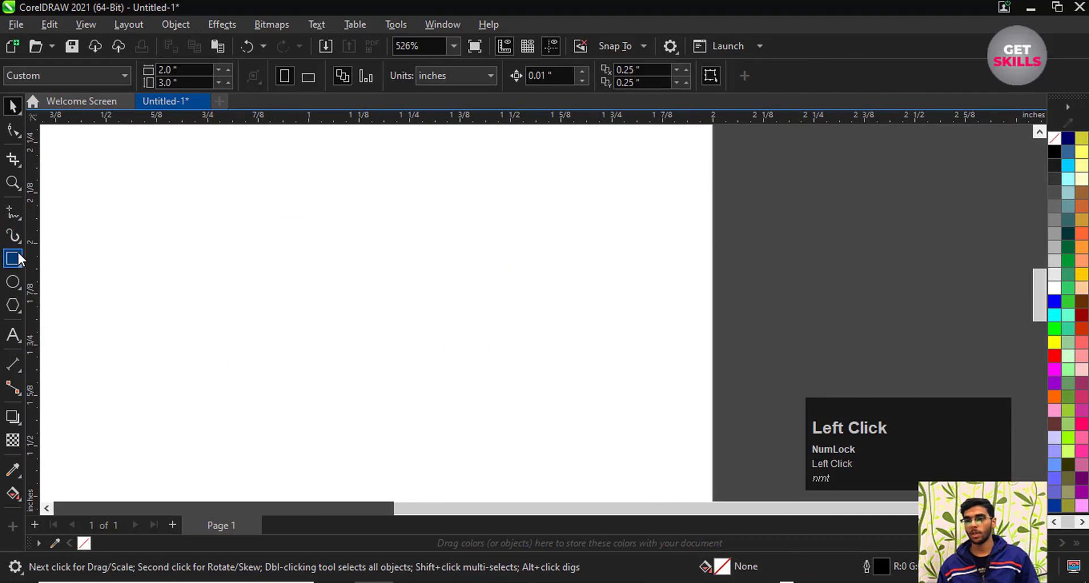
click(17, 253)
drag(305, 172, 518, 371)
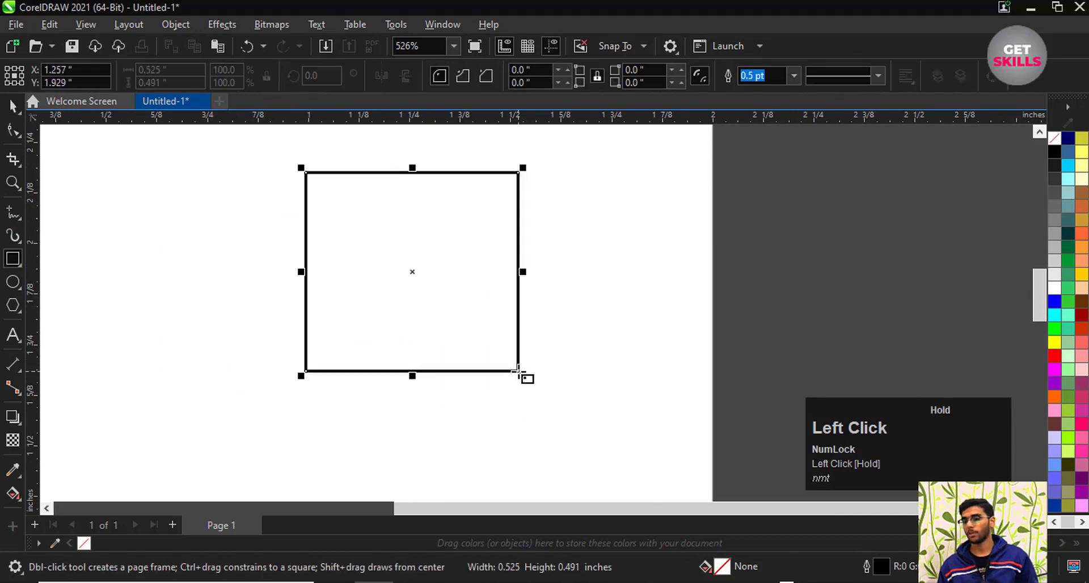
scroll(464, 196, up, 1)
- Convert the new rectangle to curves for editing with the Shape tool
click(15, 126)
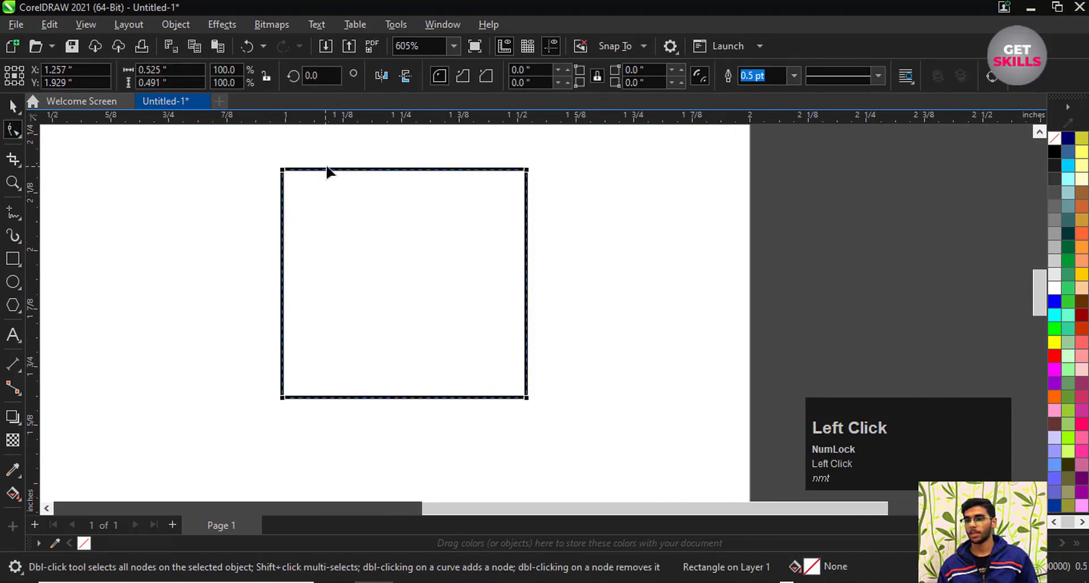
scroll(327, 170, up, 10)
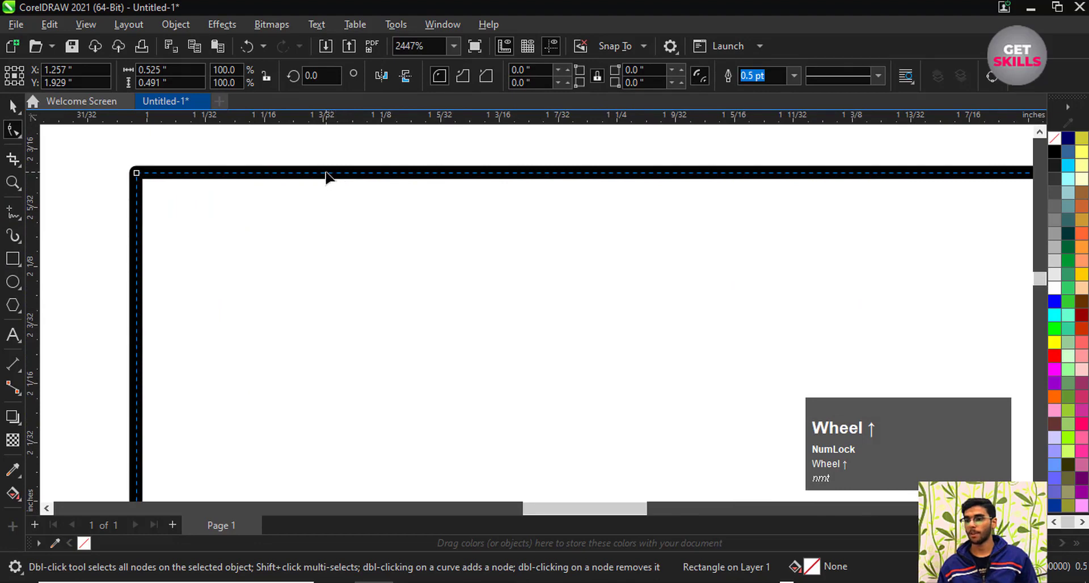
right_click(327, 174)
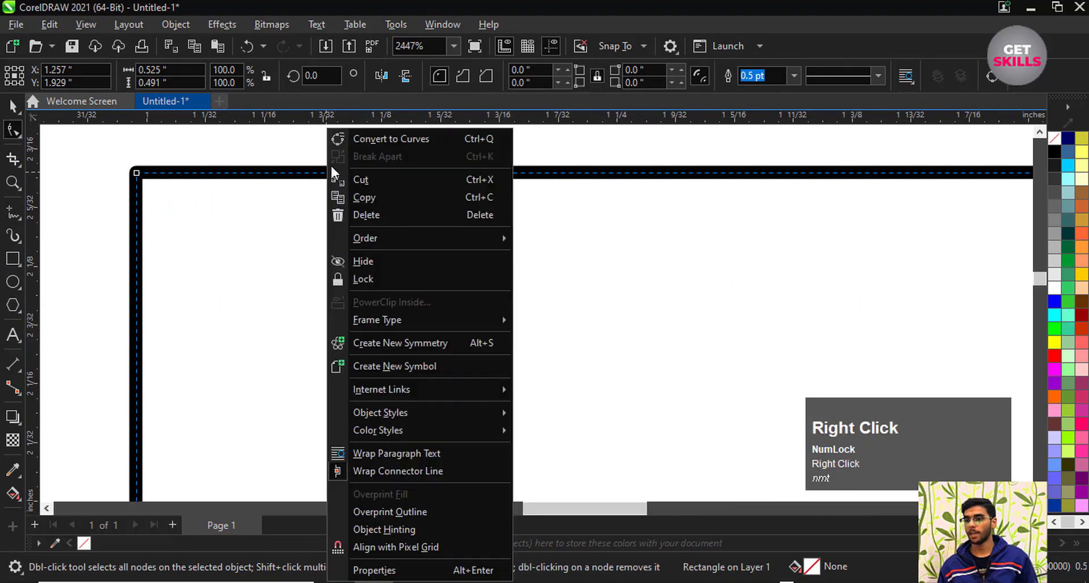
click(368, 142)
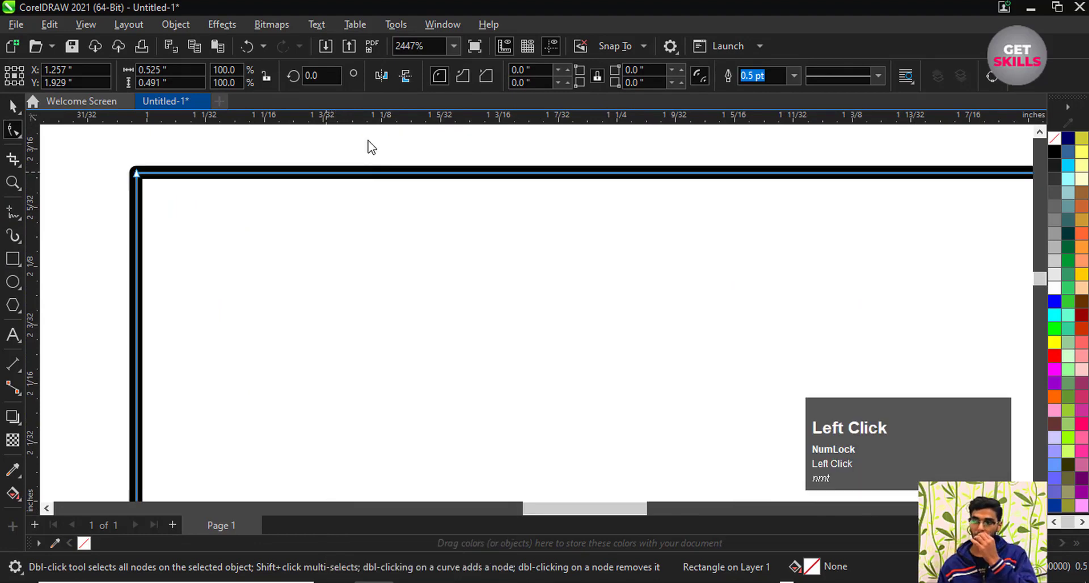
scroll(258, 179, down, 10)
scroll(257, 178, up, 1)
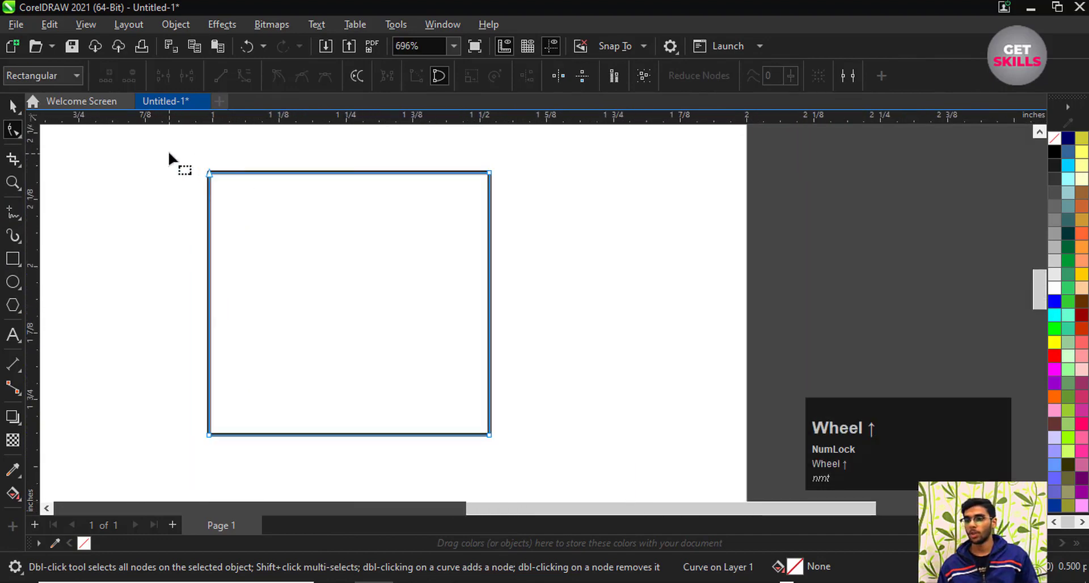
- Select all four nodes of the new shape, convert its line segments to curves, and clear the node selection
drag(168, 157, 527, 452)
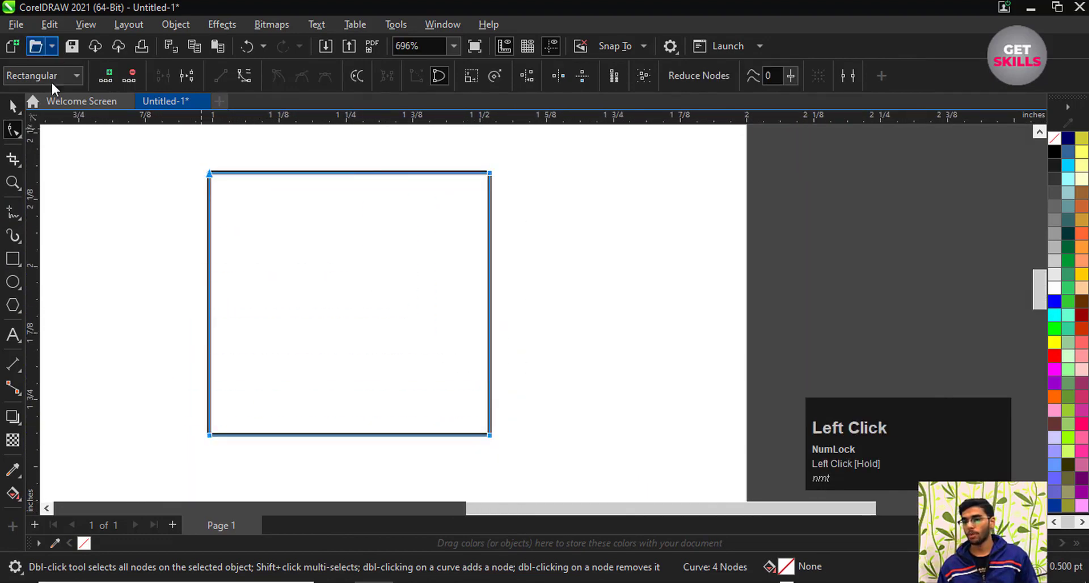
click(243, 77)
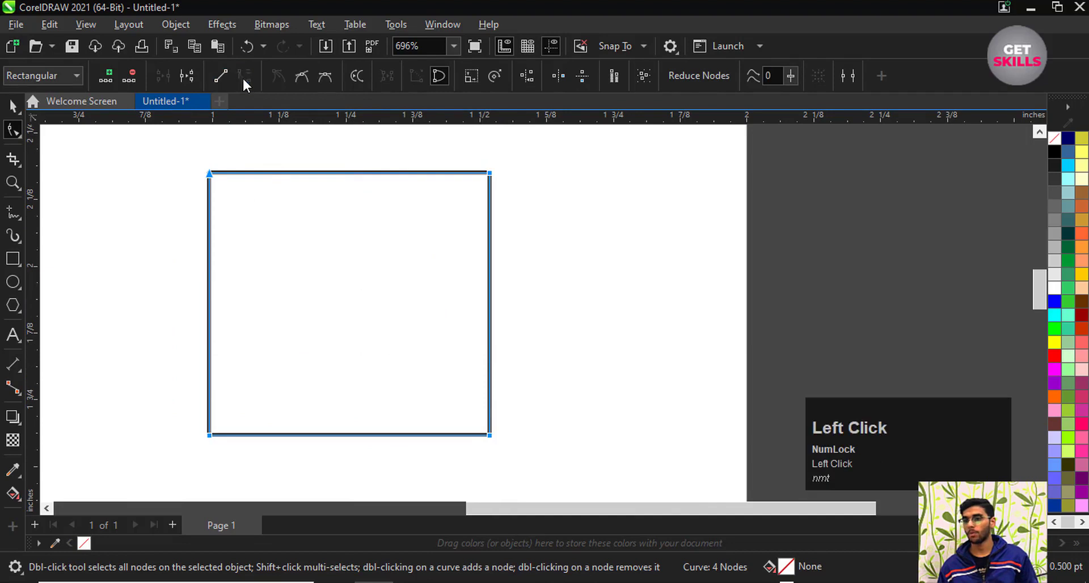
click(258, 201)
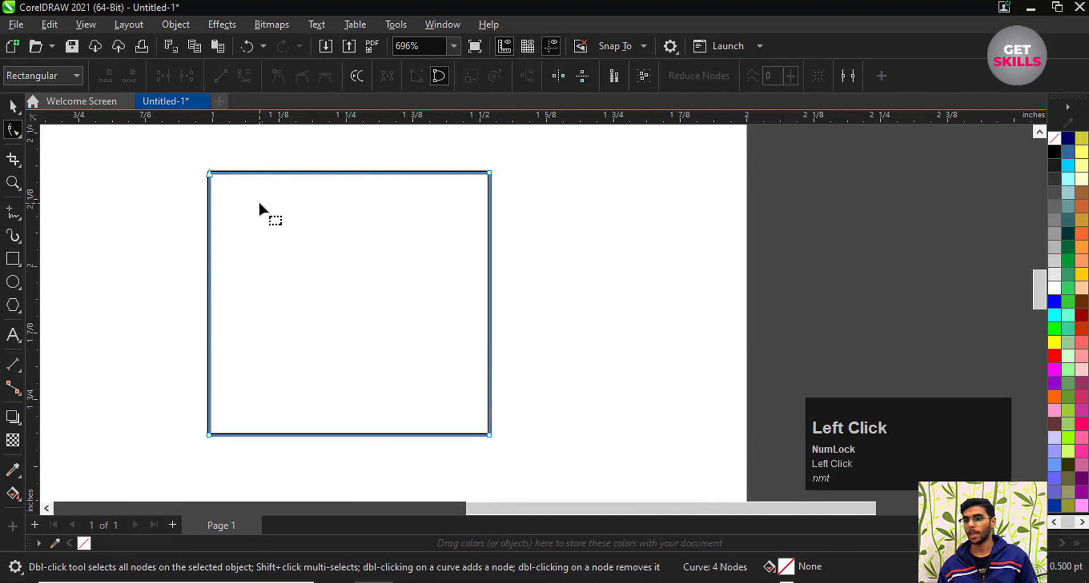
- Bend the shape's left edge into an S-curve, upper part inward and lower part outward, and clear the node selection
click(210, 176)
drag(187, 158, 217, 173)
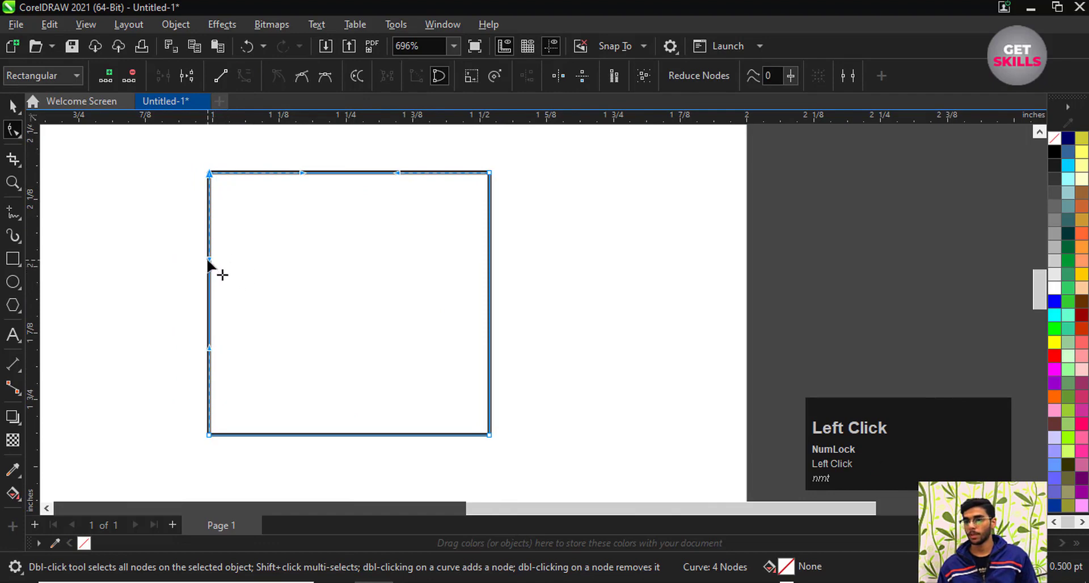
drag(210, 266, 259, 254)
drag(210, 349, 175, 347)
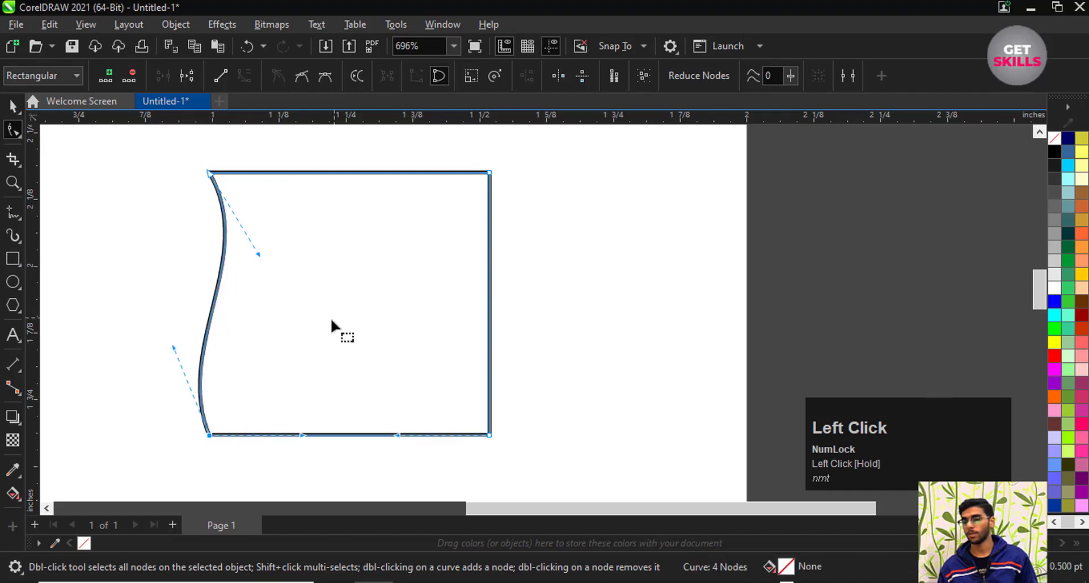
scroll(321, 292, up, 1)
click(446, 206)
click(445, 201)
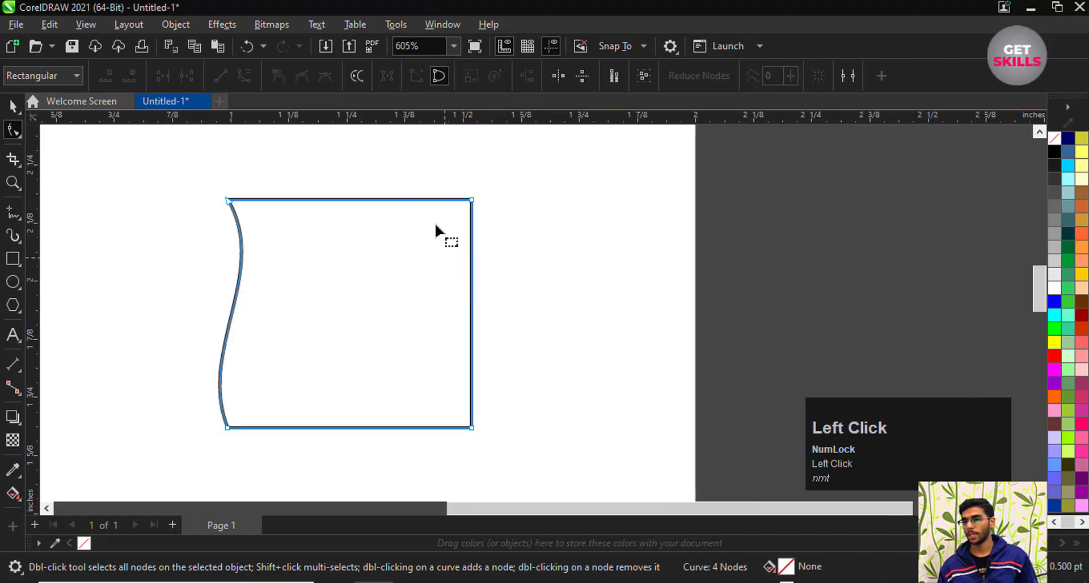
- Move the shape's two right-hand nodes inward to narrow it to about 0.177 inches, and switch to the Pick tool
drag(493, 328, 302, 430)
scroll(272, 413, up, 1)
scroll(278, 356, down, 1)
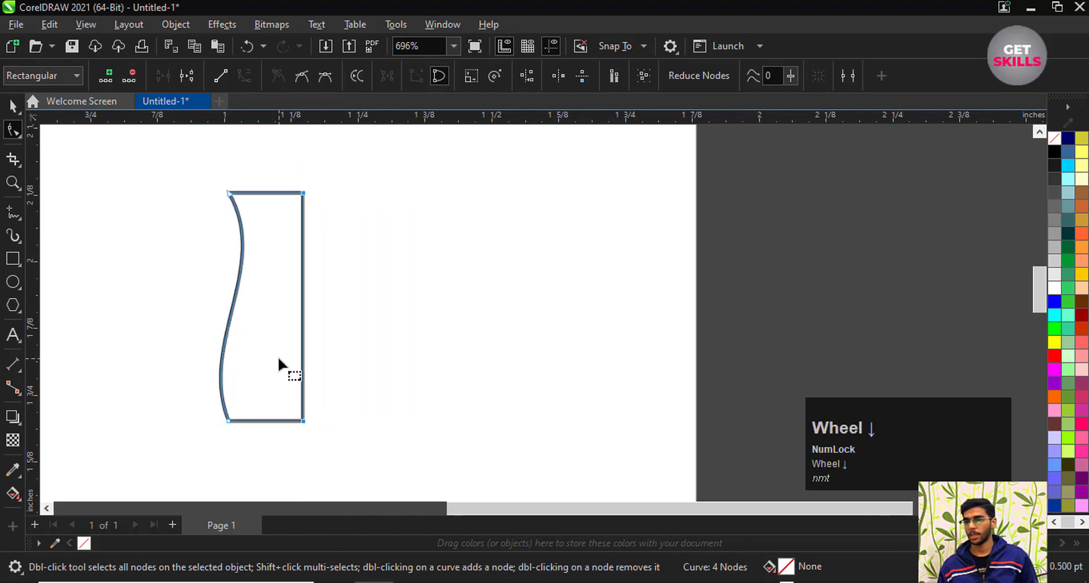
scroll(304, 365, up, 1)
click(12, 107)
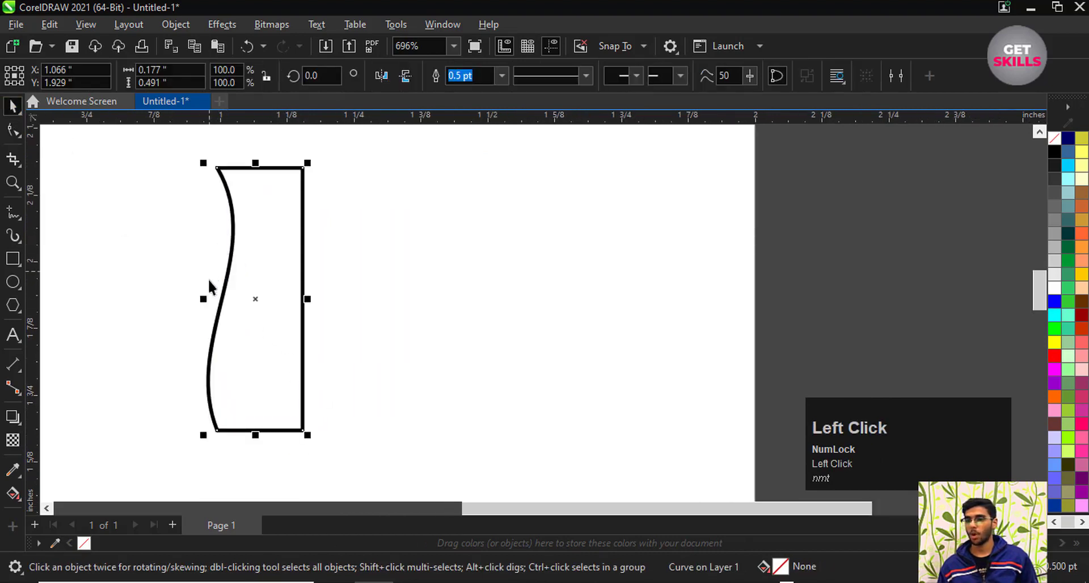
- Try to flip the narrowed shape horizontally across its straight right edge, and undo the flip
drag(203, 299, 346, 292)
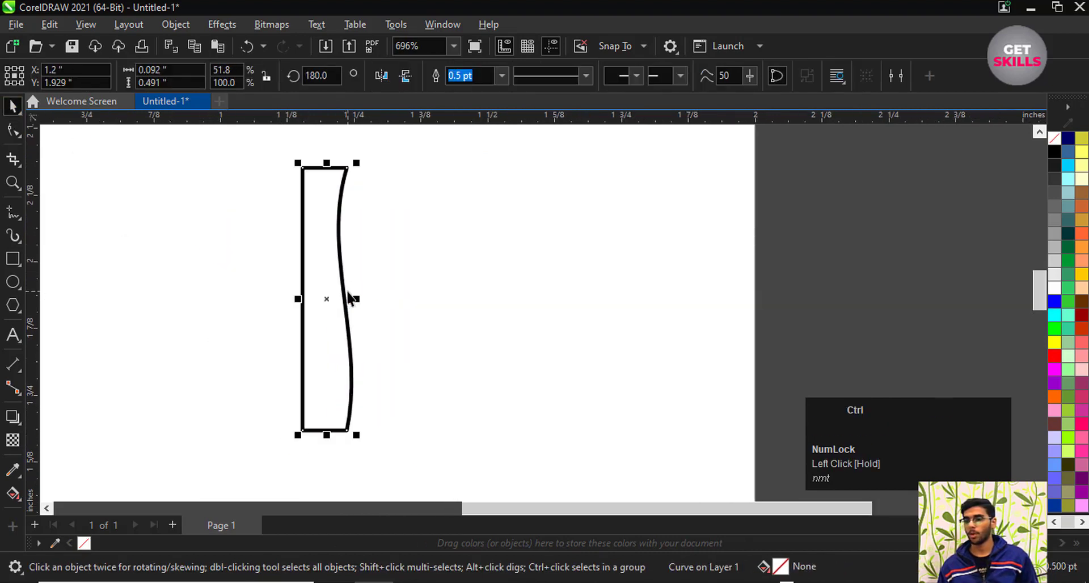
key(ctrl+z)
scroll(228, 265, up, 1)
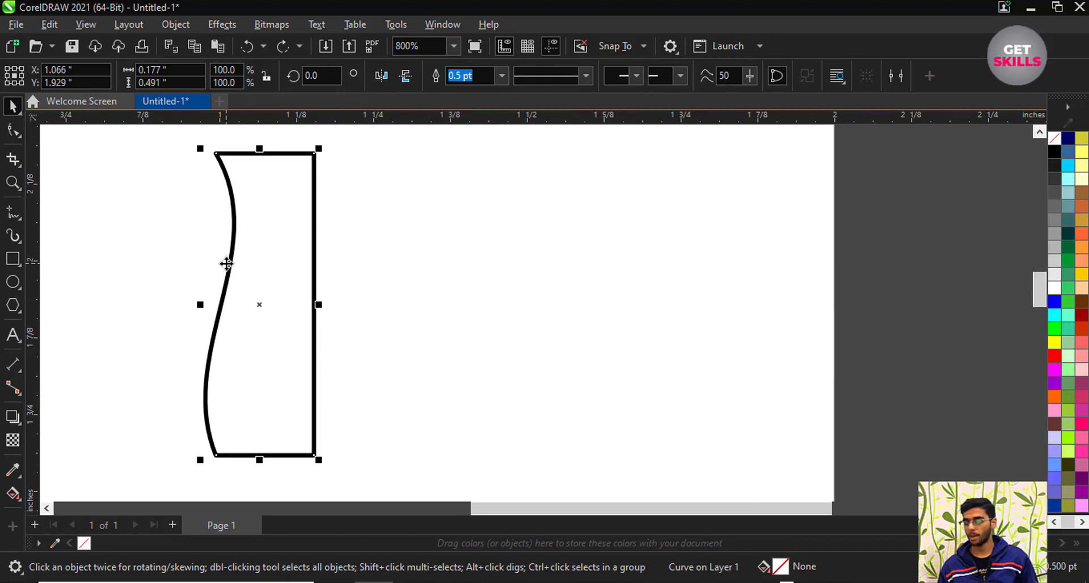
right_click(232, 261)
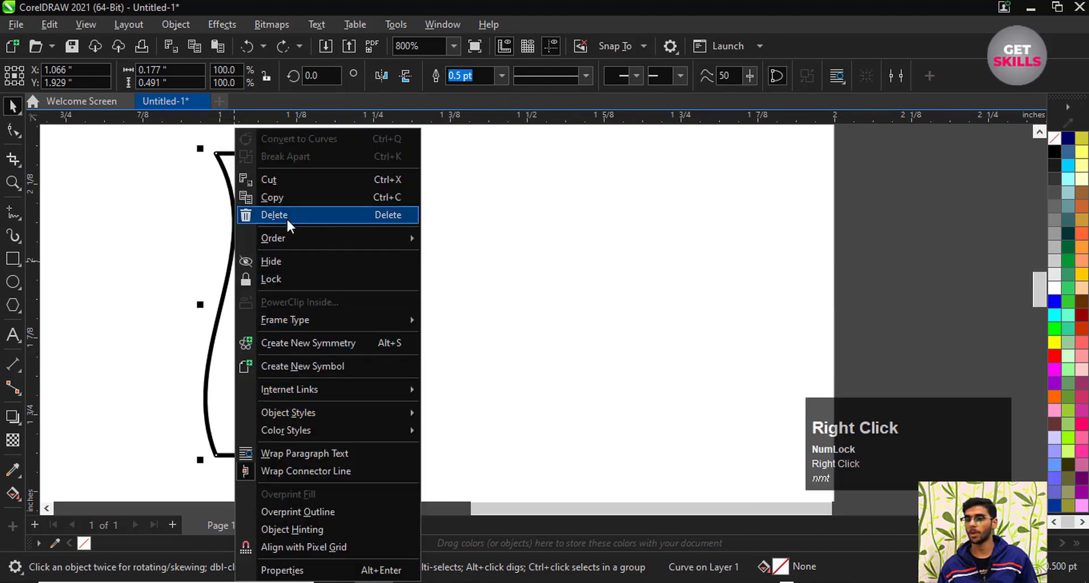
click(444, 271)
scroll(326, 250, down, 1)
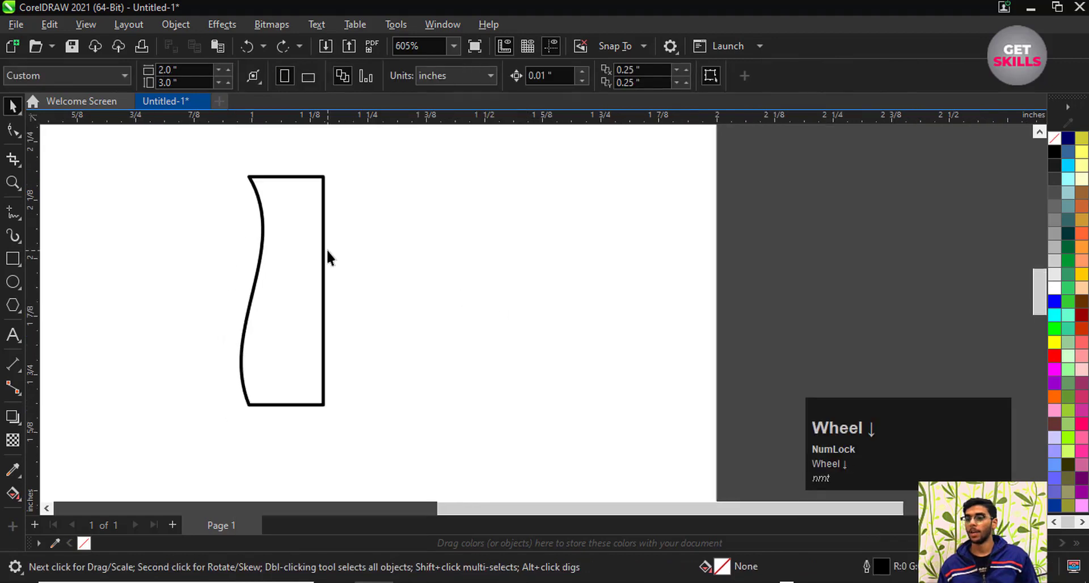
- Try to make a mirrored copy of the half shape across its straight right edge, and undo the copy
click(305, 248)
key(ctrl)
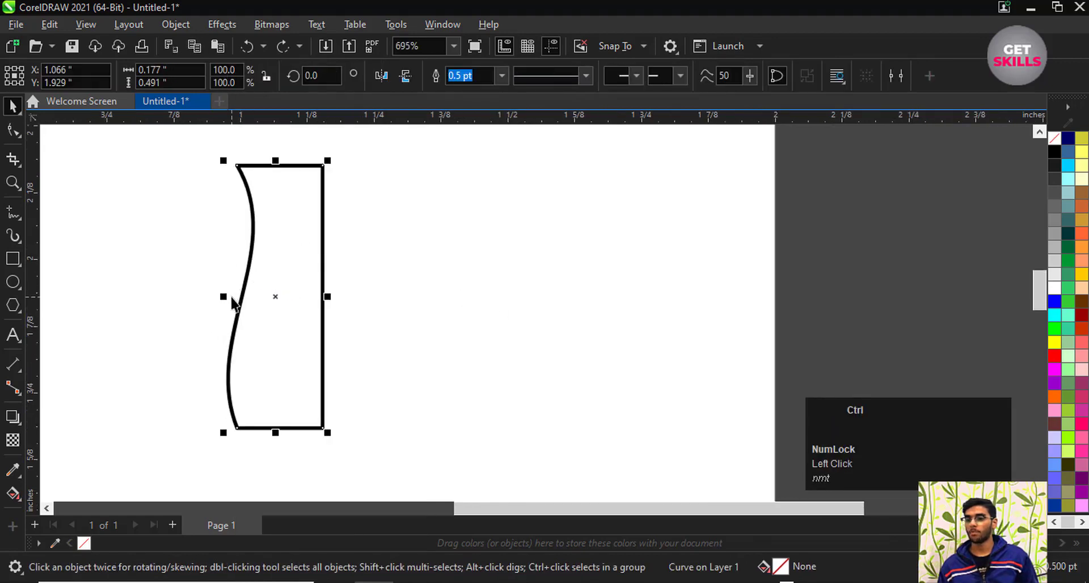
drag(223, 298, 396, 292)
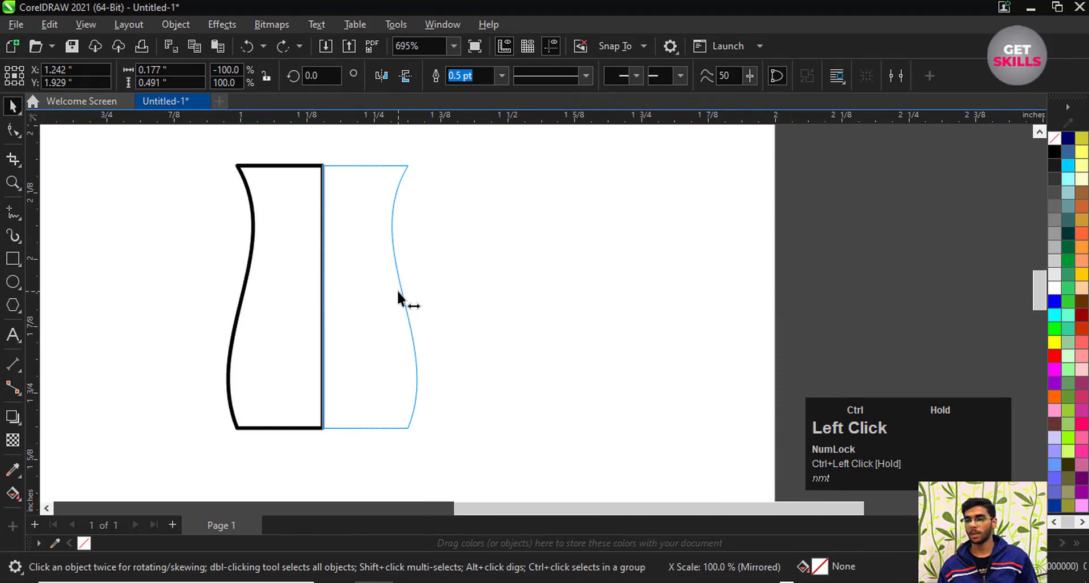
right_click(397, 290)
drag(398, 291, 400, 295)
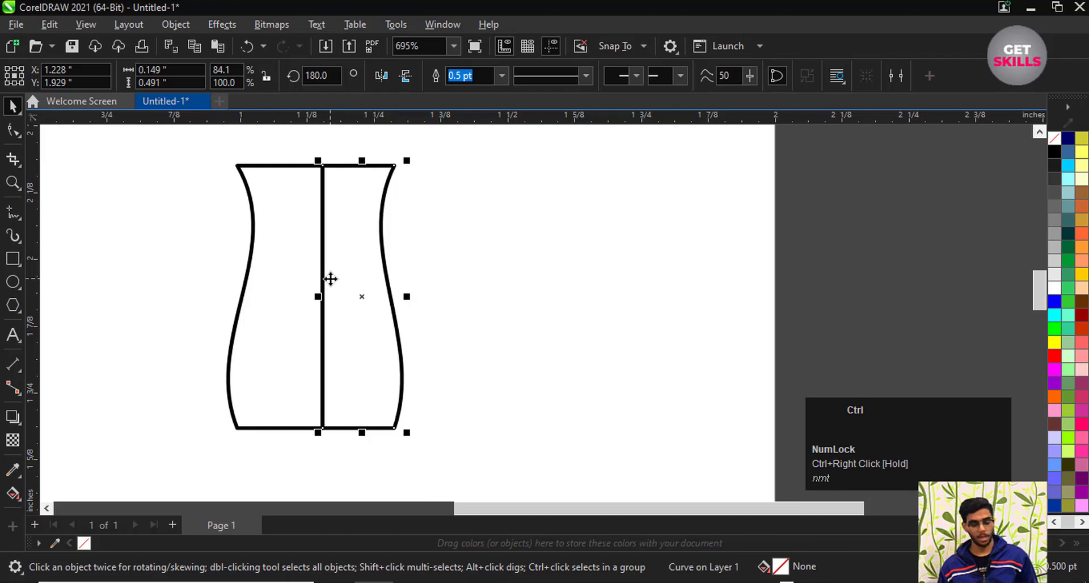
key(ctrl+z)
- Mirror a full-width copy of the half shape, about 0.177 inches wide, across its straight right edge to form a symmetrical vase
drag(225, 299, 387, 295)
right_click(387, 296)
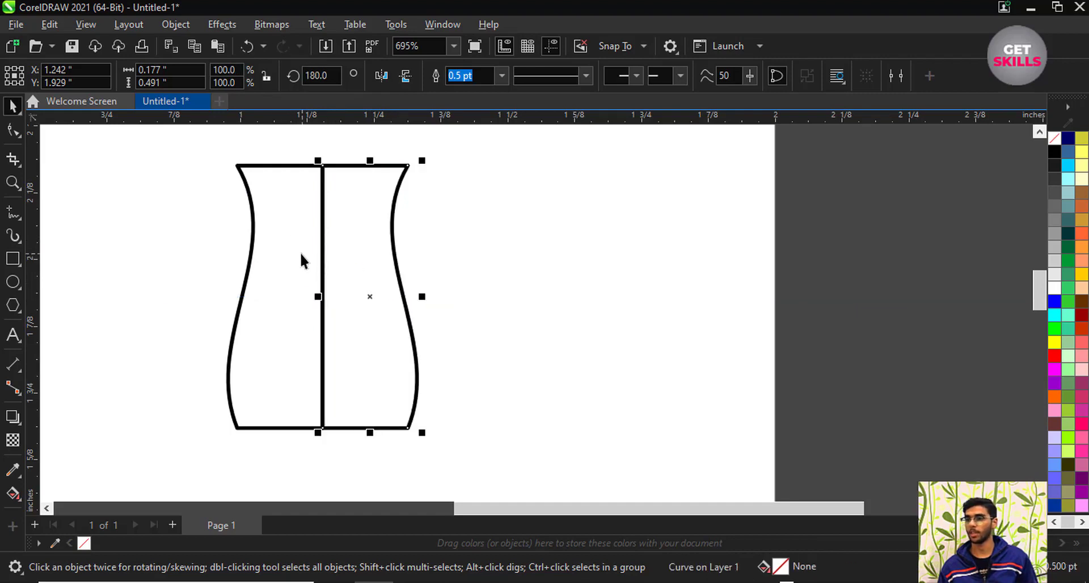
scroll(378, 253, down, 1)
scroll(299, 233, up, 1)
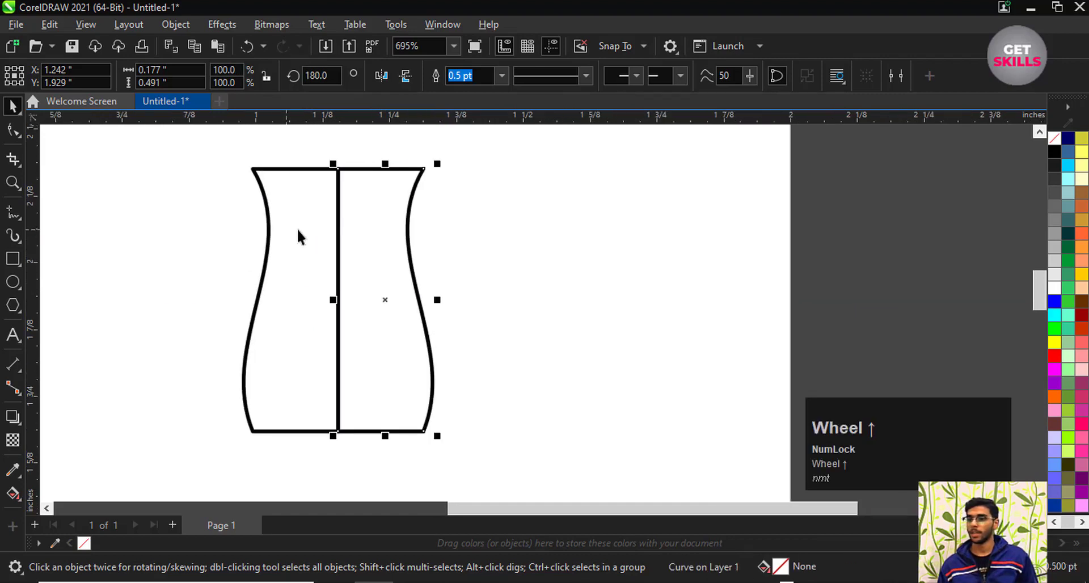
- Fill the vase's right half with blue, and try cyan on the left half before filling it with blue too
click(1054, 302)
click(336, 253)
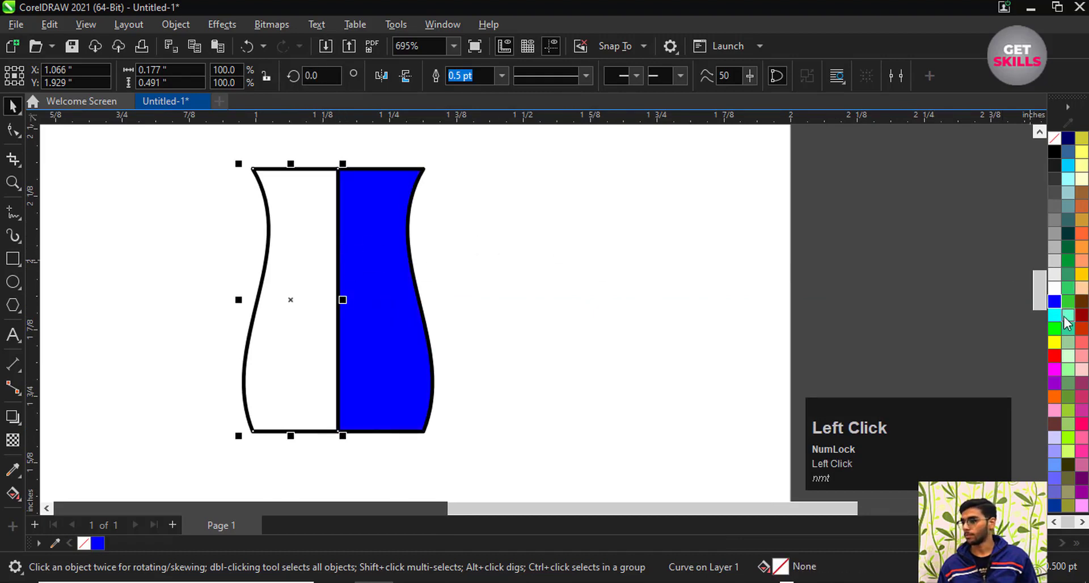
click(1055, 315)
scroll(236, 220, up, 1)
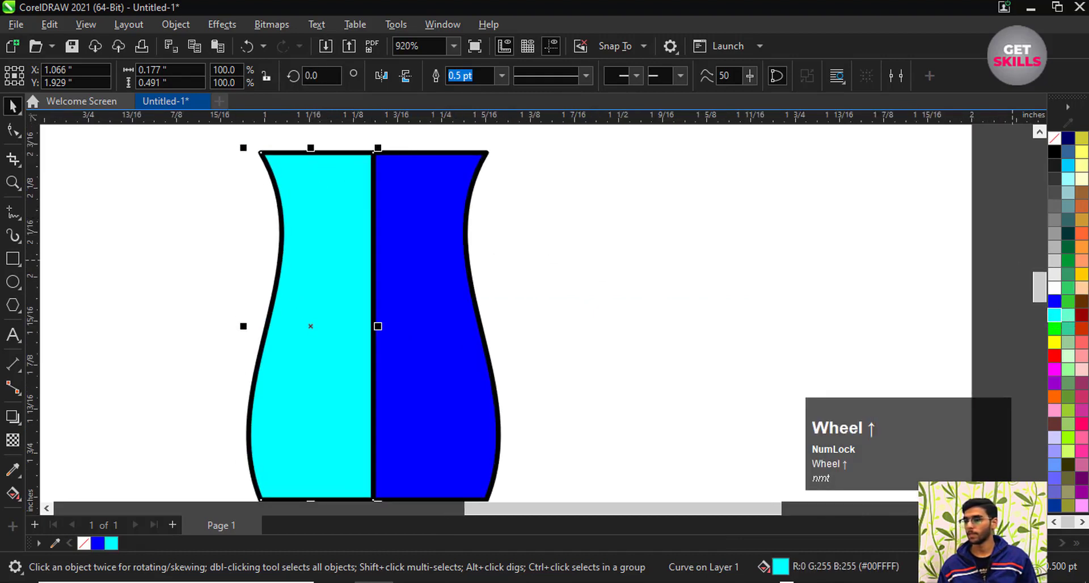
click(1054, 301)
- Clear the selection and examine the black outlines along the vase's top edge, centre seam and upper right corner
scroll(416, 213, down, 1)
scroll(421, 209, up, 1)
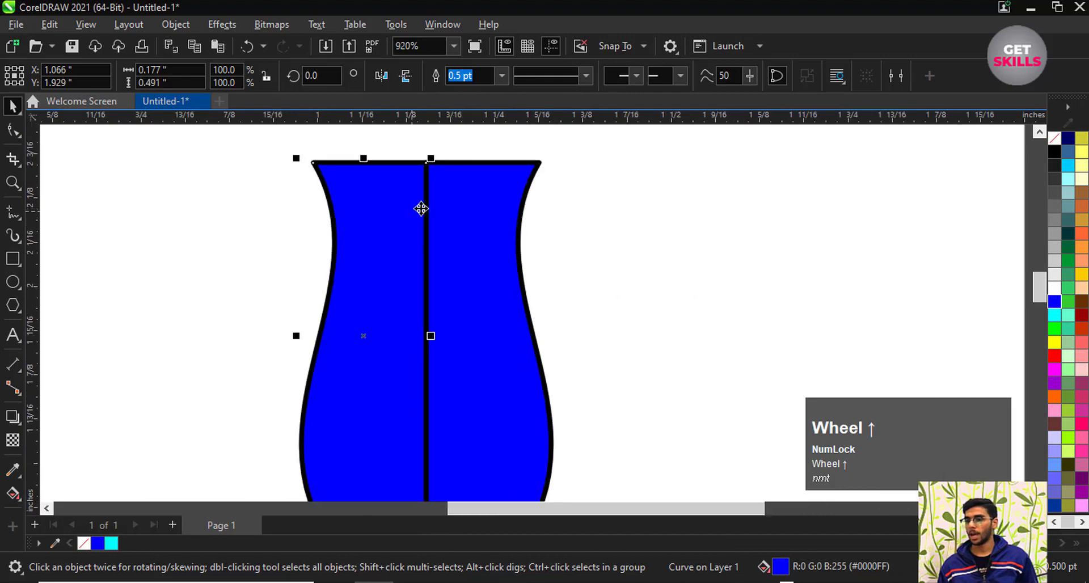
scroll(432, 166, up, 4)
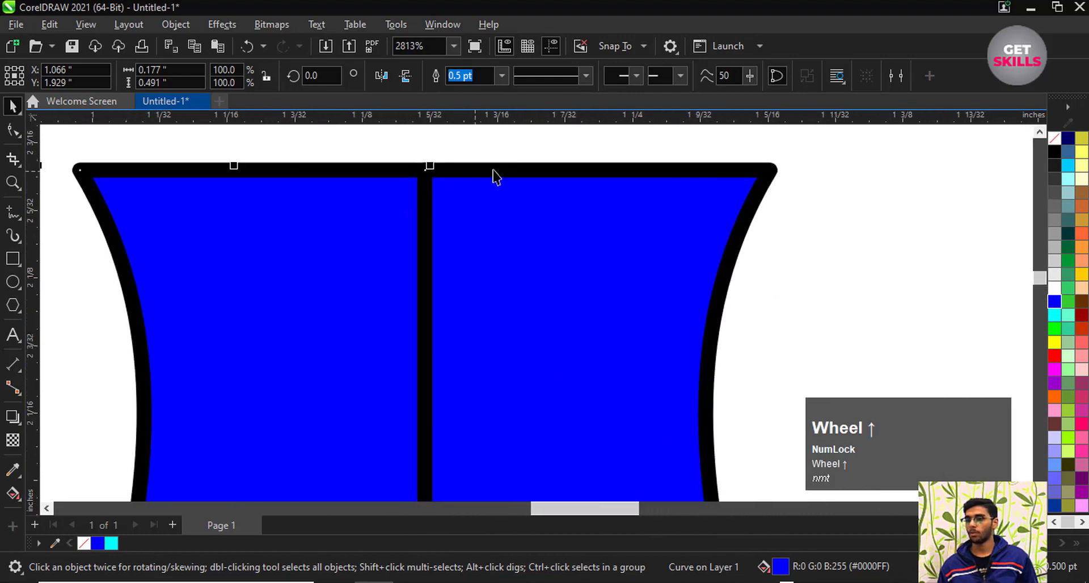
click(455, 155)
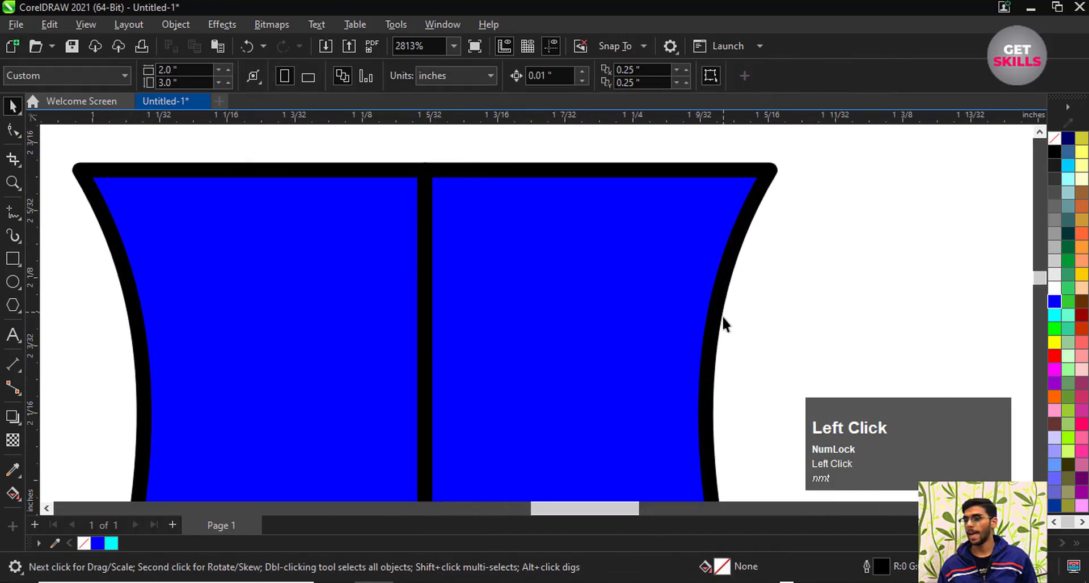
scroll(414, 176, down, 3)
scroll(407, 177, up, 2)
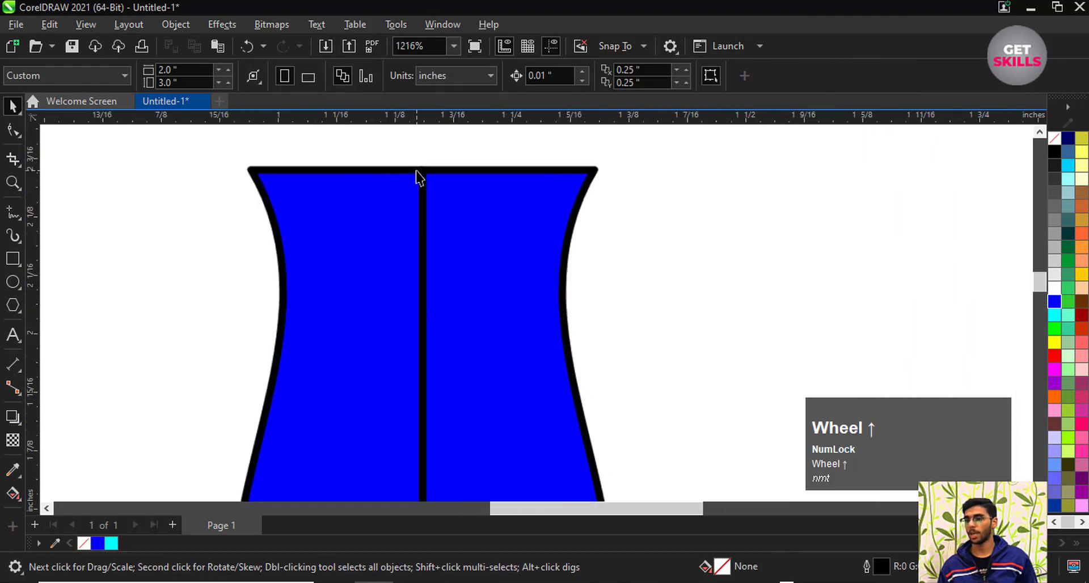
scroll(418, 176, up, 2)
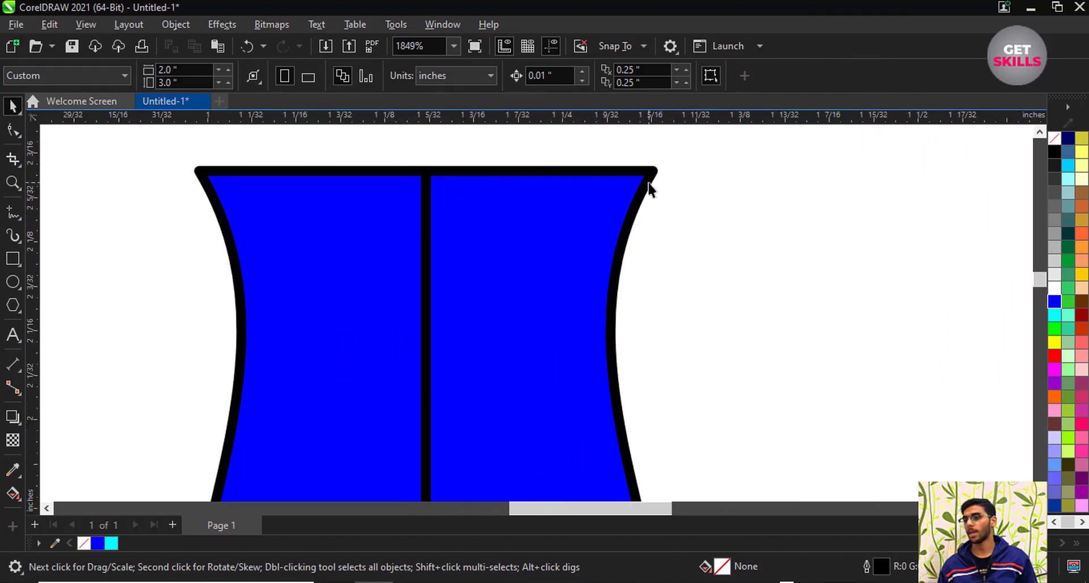
scroll(551, 182, down, 1)
scroll(532, 183, up, 1)
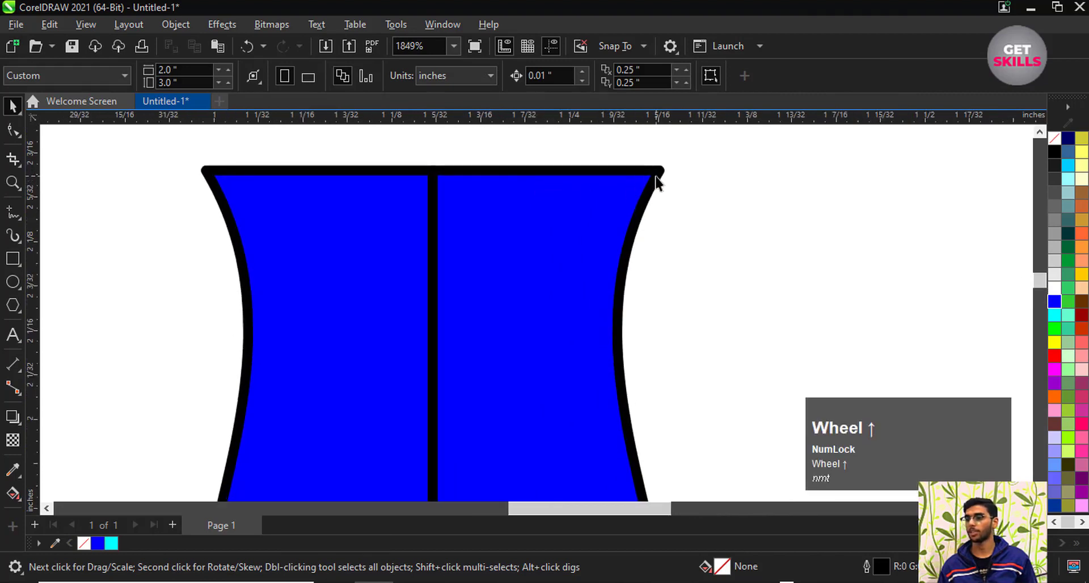
scroll(657, 180, up, 2)
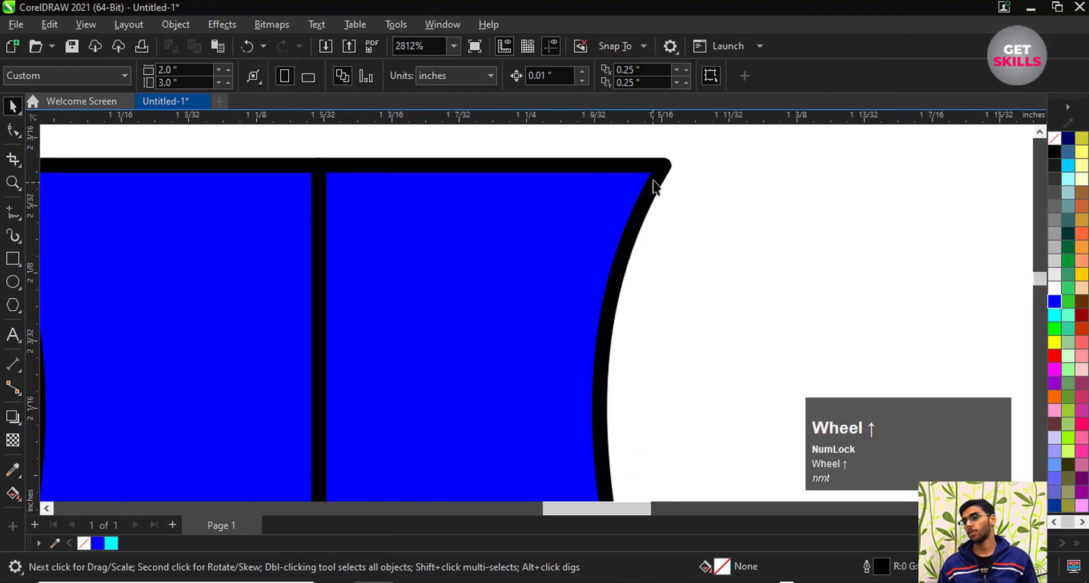
scroll(590, 180, down, 1)
scroll(516, 189, up, 1)
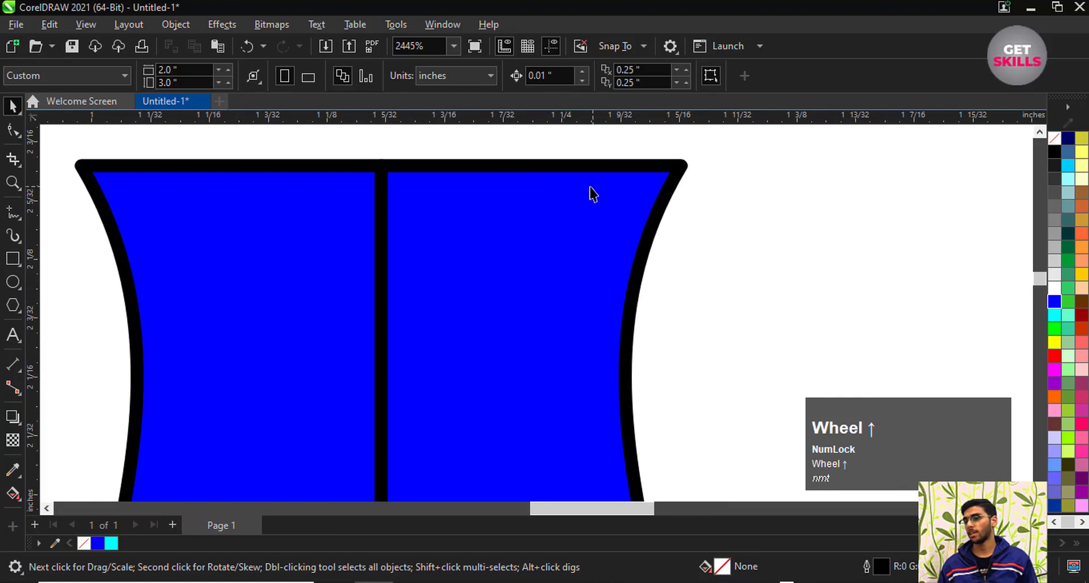
scroll(570, 215, down, 1)
scroll(635, 192, up, 1)
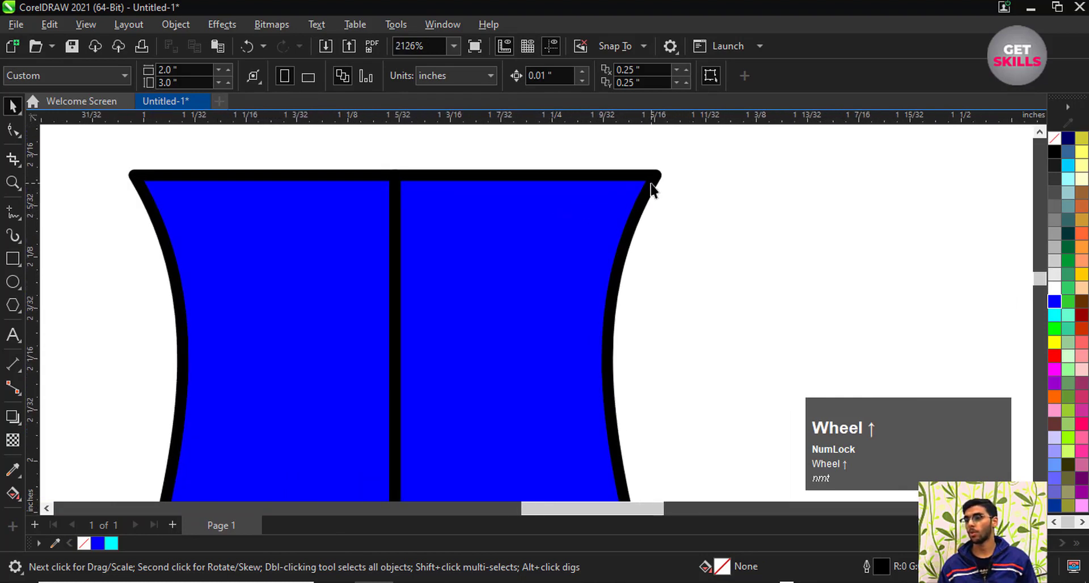
scroll(654, 187, up, 3)
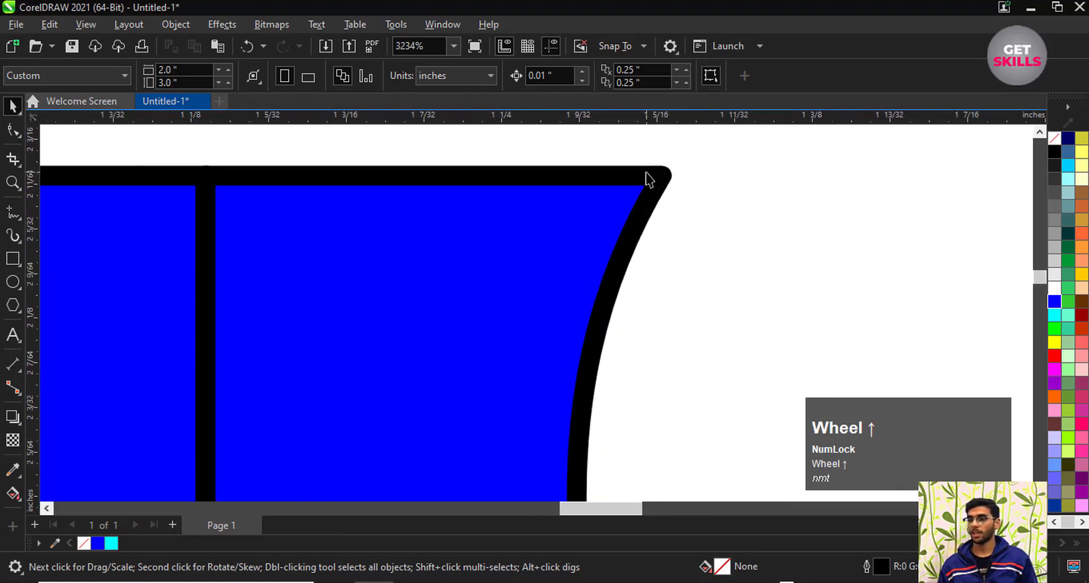
- Try a cyan outline colour on the right half of the vase, and undo it
click(658, 187)
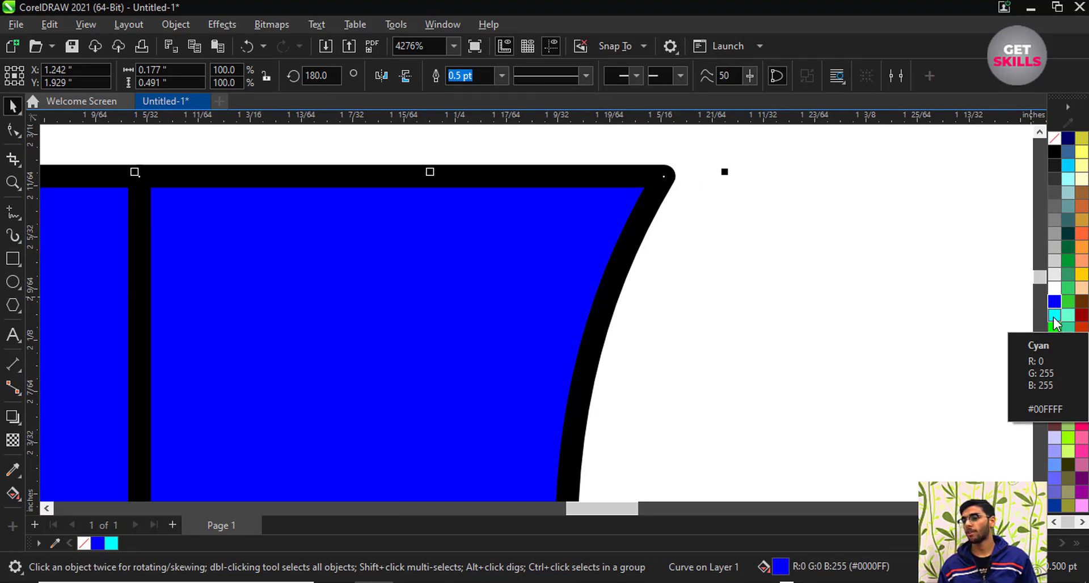
right_click(1053, 316)
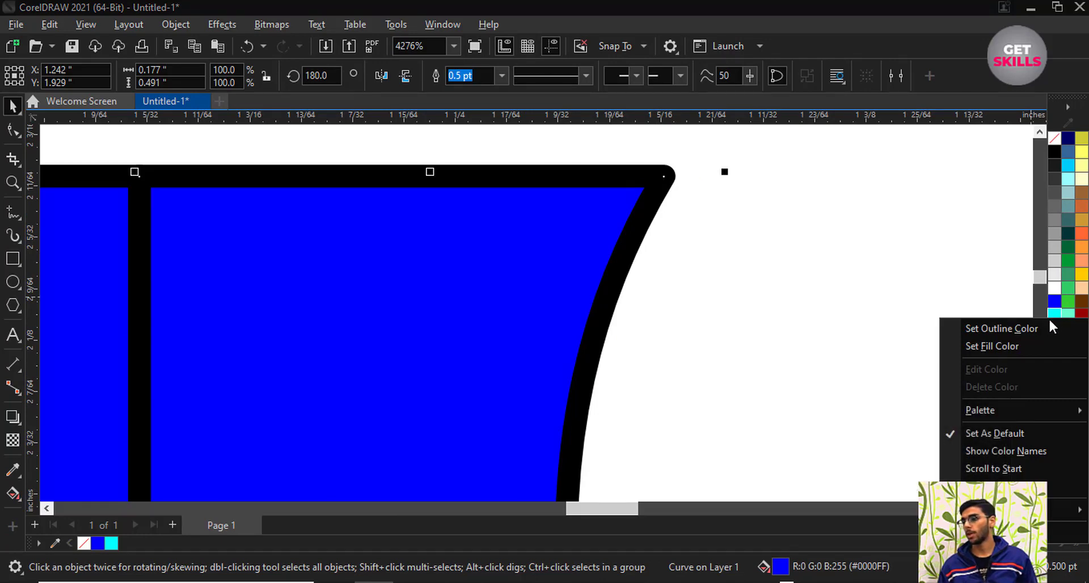
click(1032, 328)
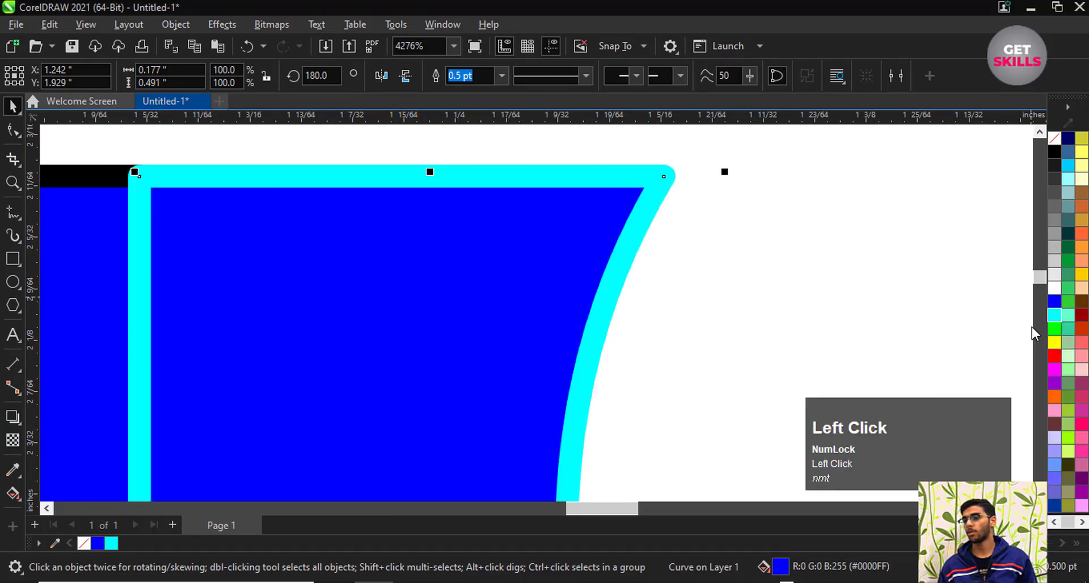
scroll(806, 288, down, 1)
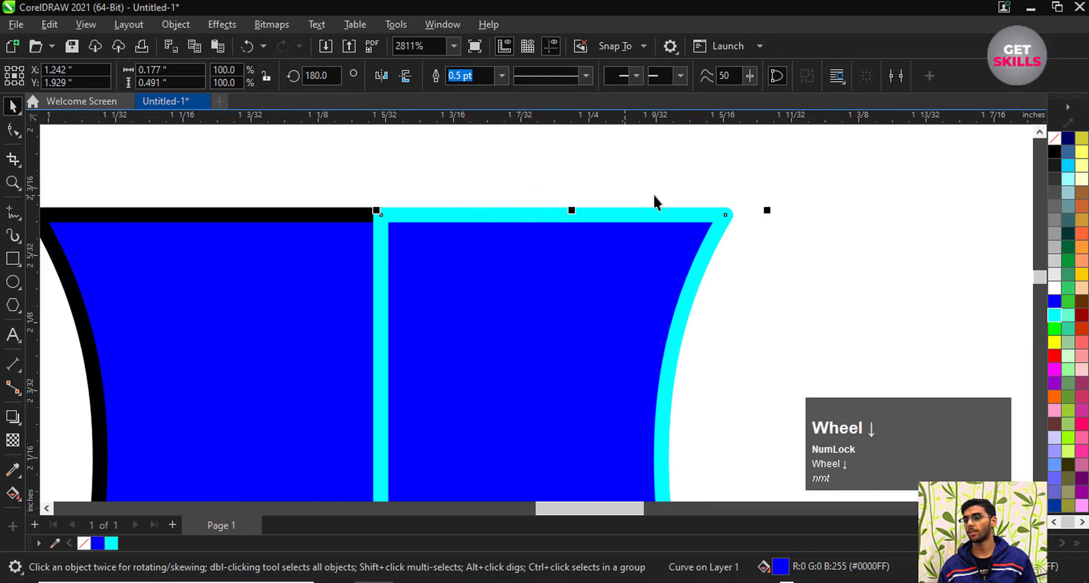
scroll(655, 227, down, 1)
key(ctrl+z)
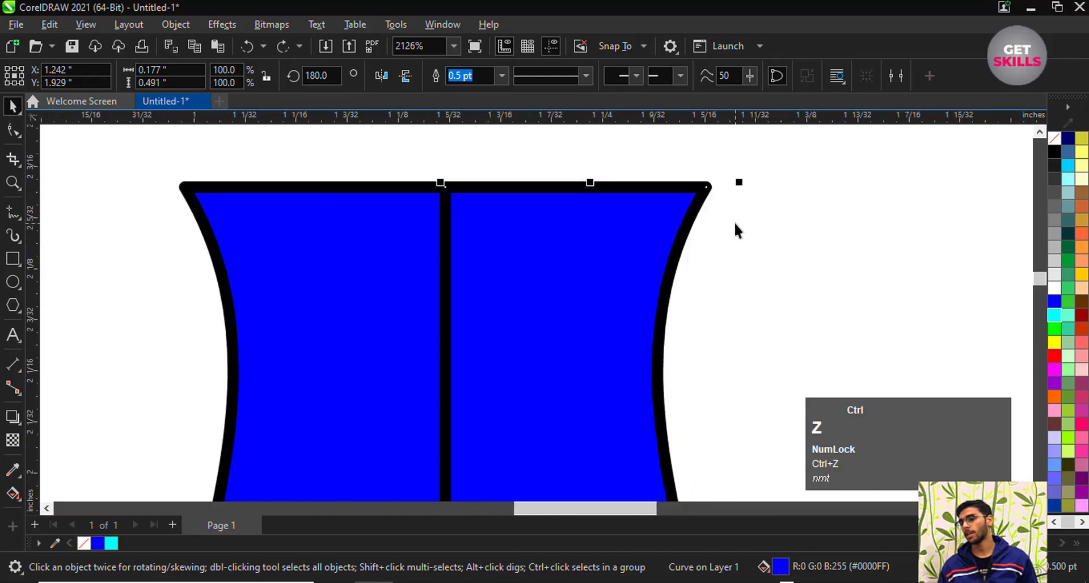
- Set the outline colour of the vase's right half to red and clear the selection
scroll(692, 175, up, 2)
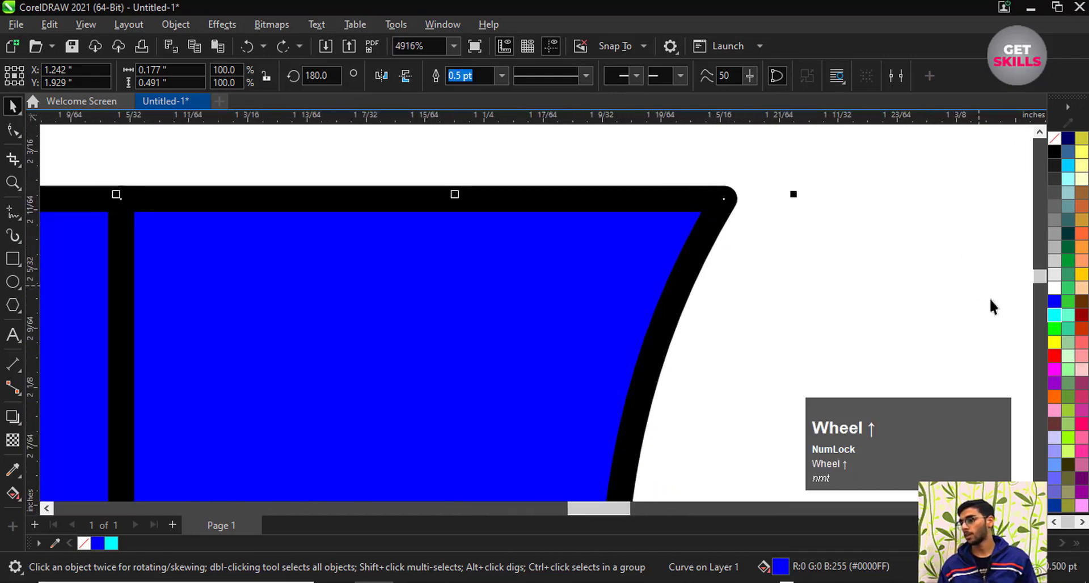
right_click(1055, 357)
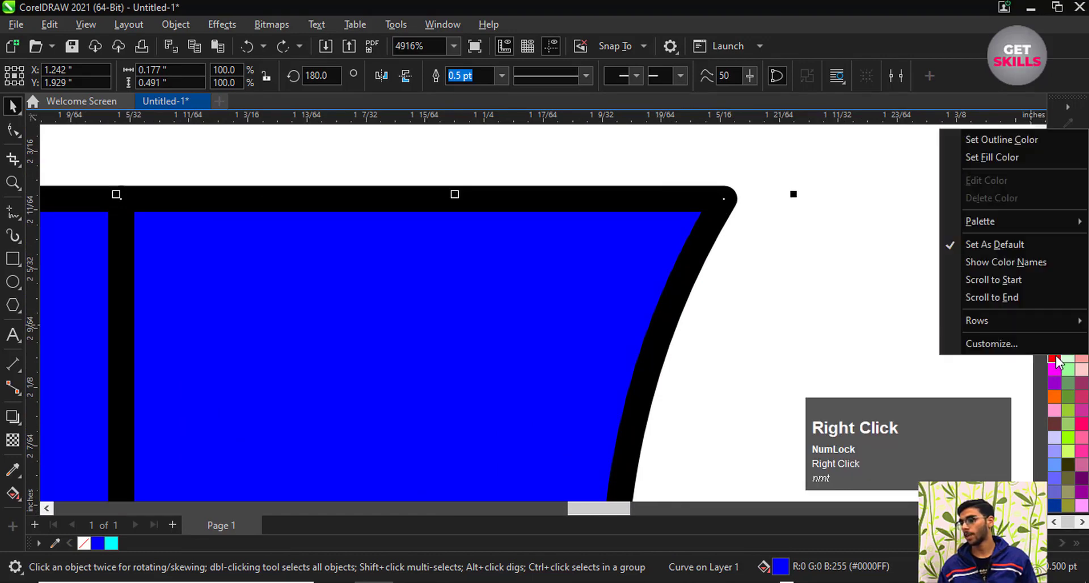
click(995, 144)
scroll(766, 184, down, 4)
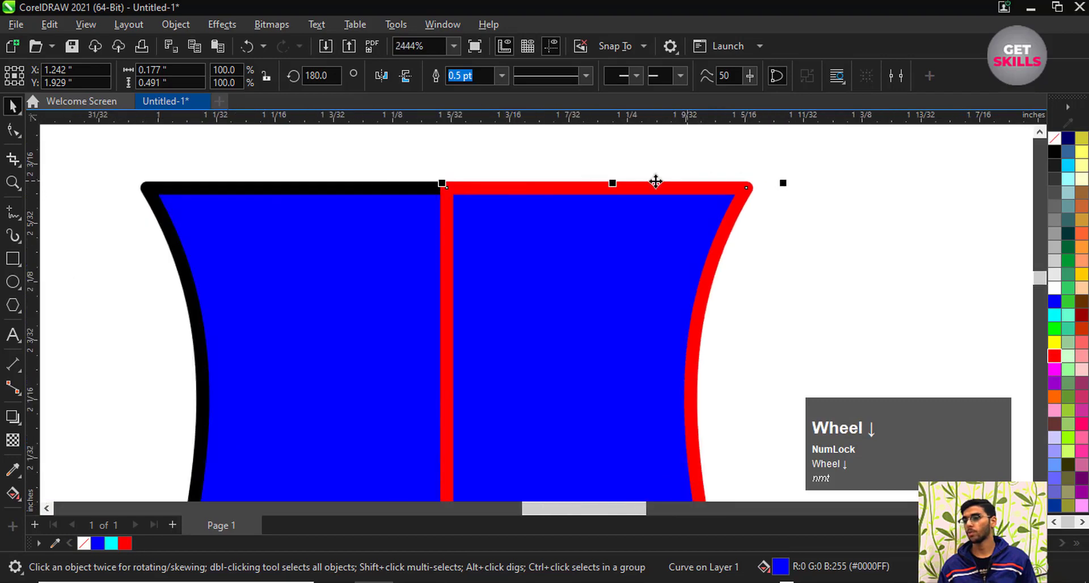
scroll(656, 193, up, 1)
scroll(596, 182, up, 1)
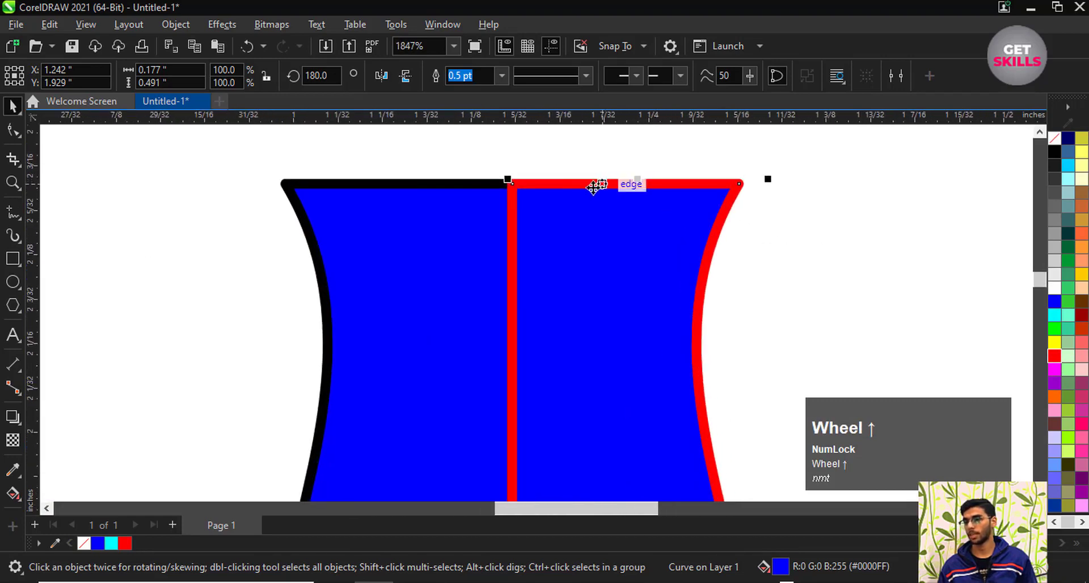
scroll(476, 168, up, 1)
click(496, 168)
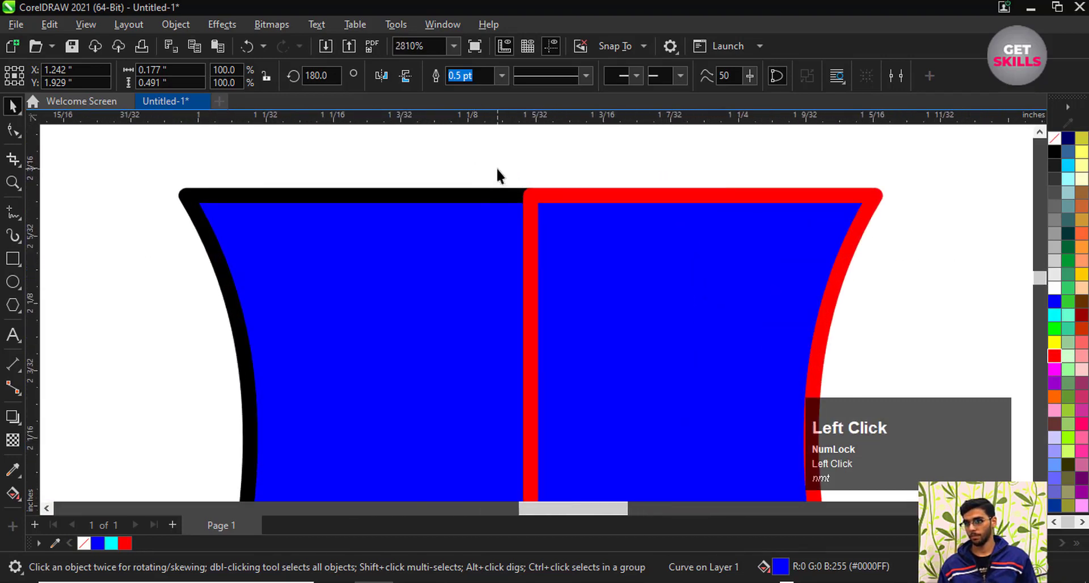
- Set the outline colour of the vase's left half to red and clear the selection
click(495, 197)
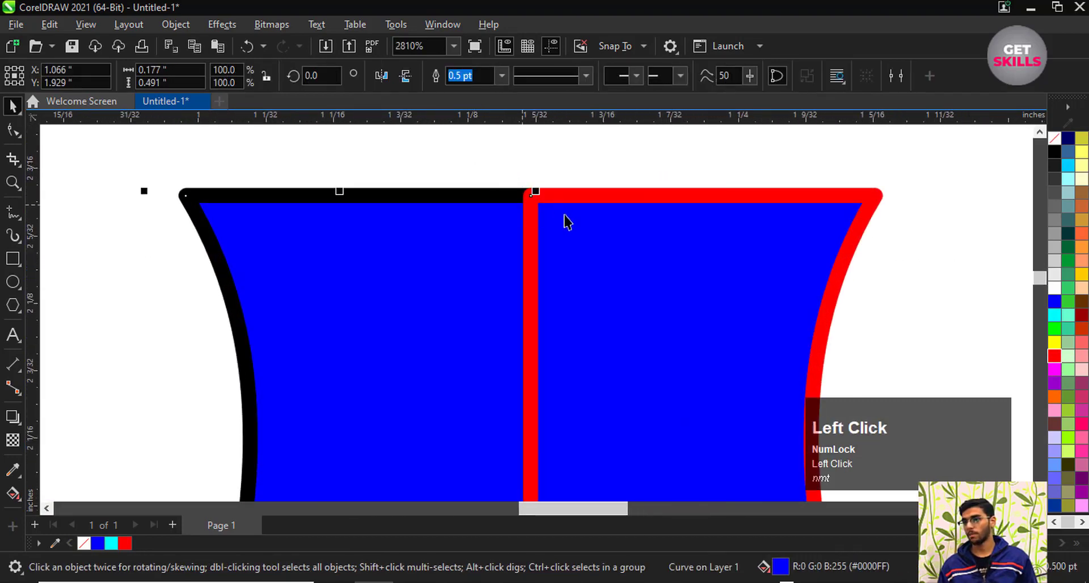
right_click(1054, 359)
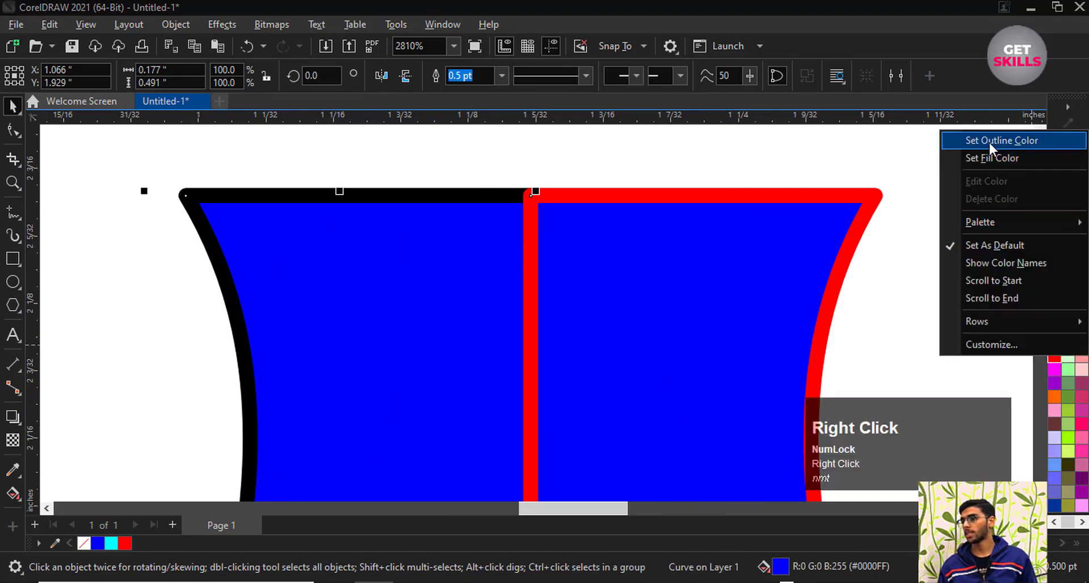
click(989, 141)
scroll(732, 177, down, 3)
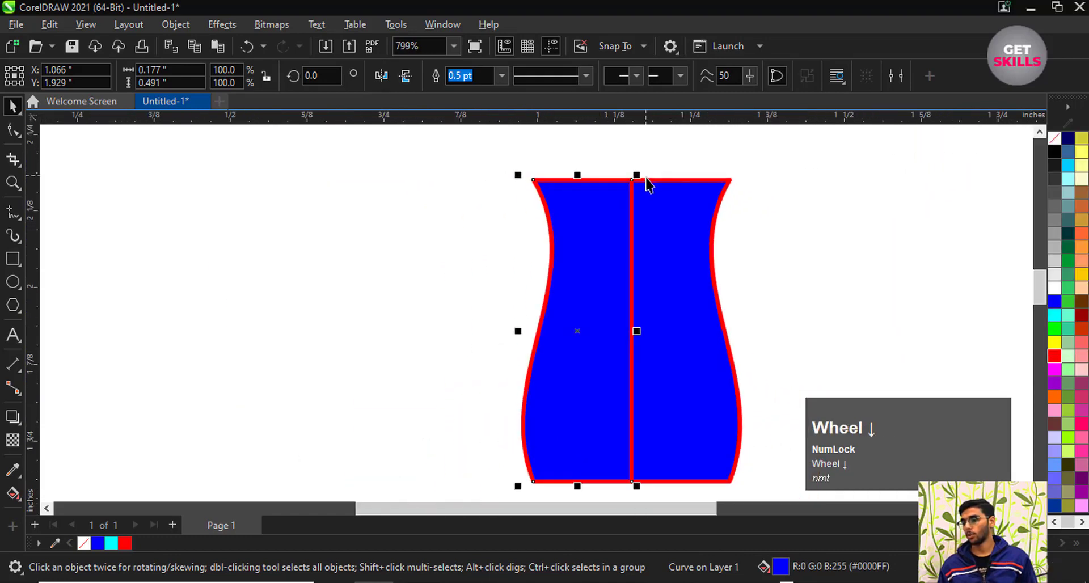
scroll(640, 208, down, 1)
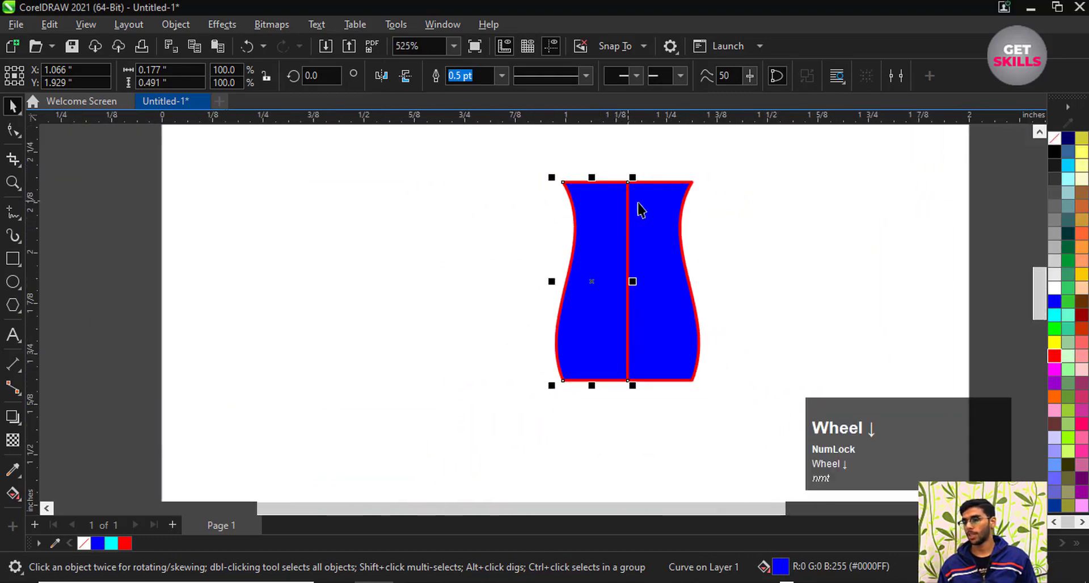
scroll(640, 210, up, 1)
scroll(630, 187, up, 3)
click(652, 166)
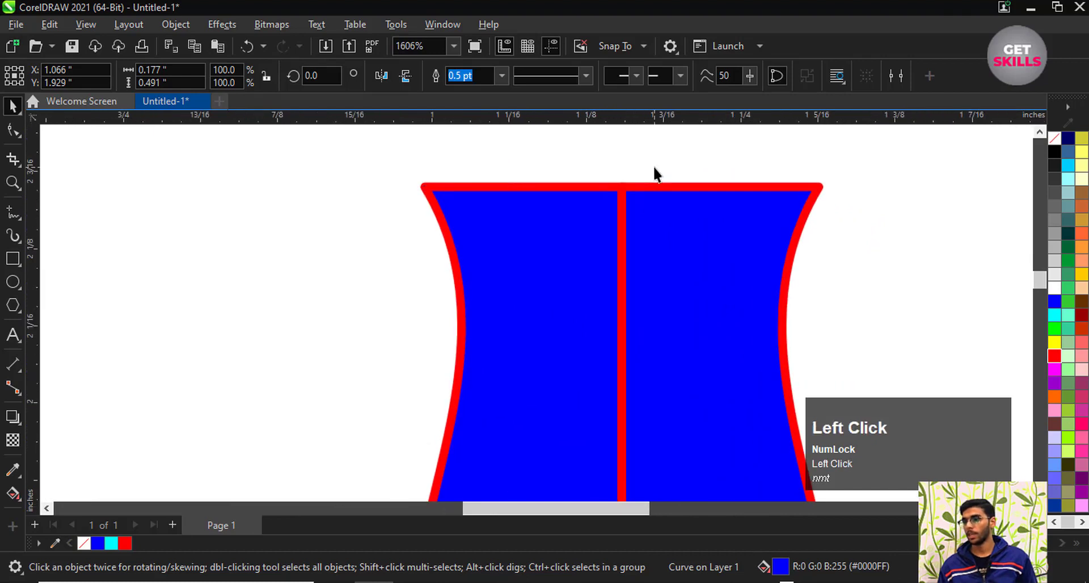
- Examine the red outlines along the vase's top edge and where the two halves meet at the centre seam
scroll(651, 166, up, 2)
scroll(574, 187, down, 2)
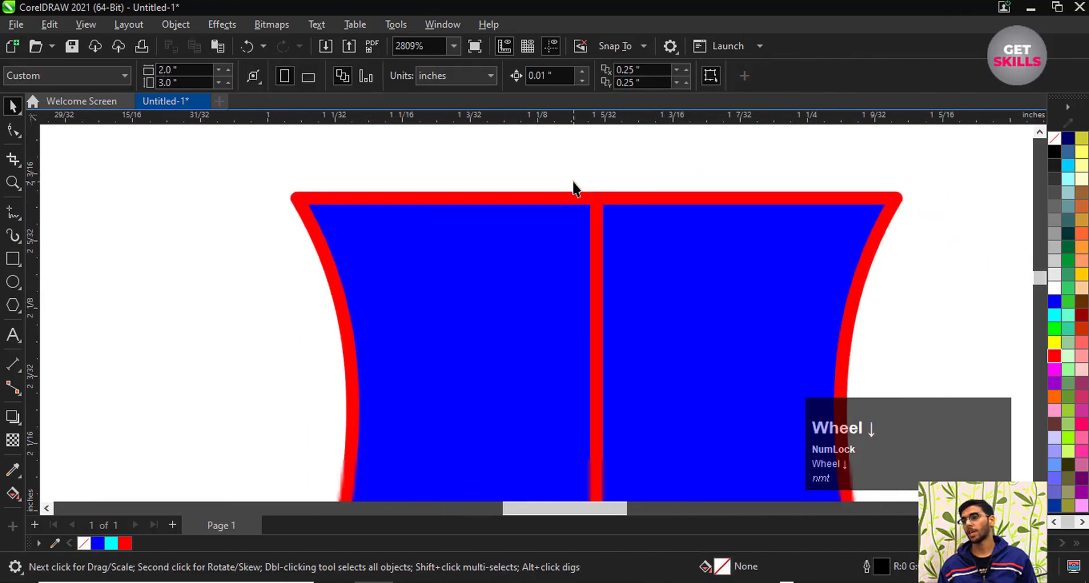
scroll(591, 193, up, 1)
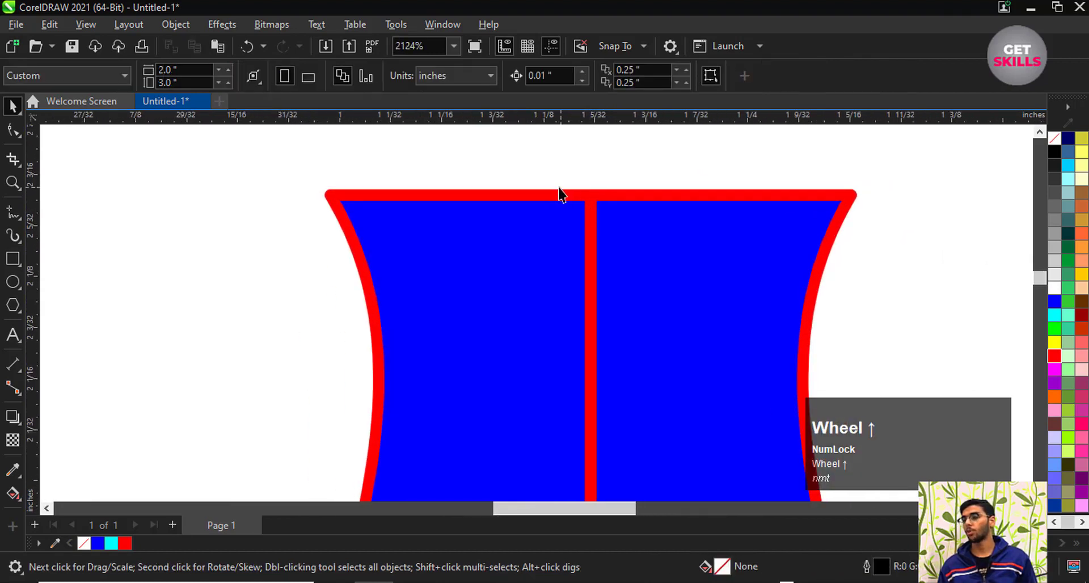
scroll(590, 204, up, 1)
scroll(705, 207, up, 1)
scroll(674, 219, down, 1)
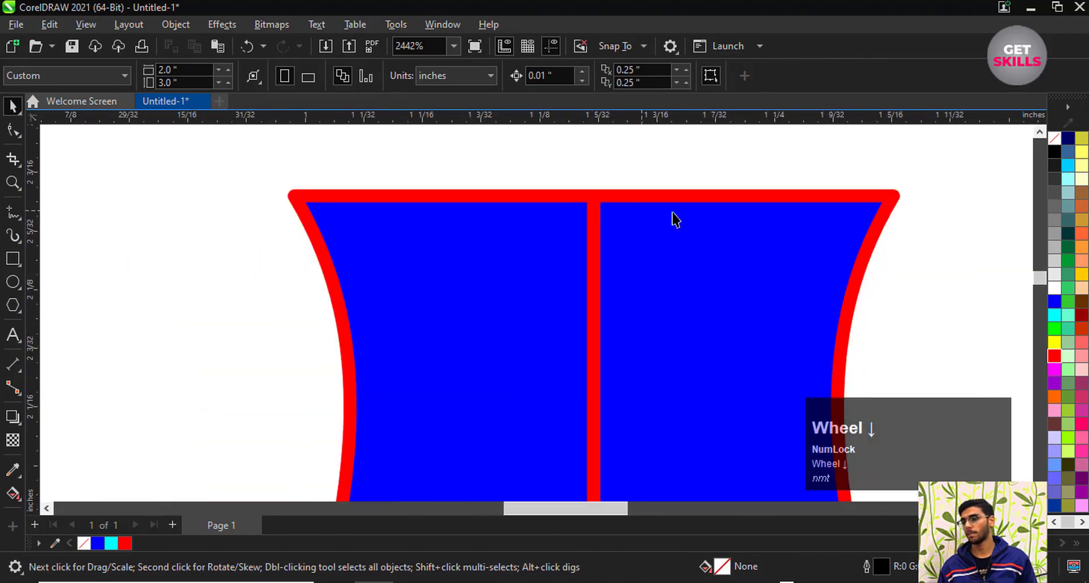
scroll(659, 221, up, 1)
click(643, 226)
scroll(596, 213, down, 1)
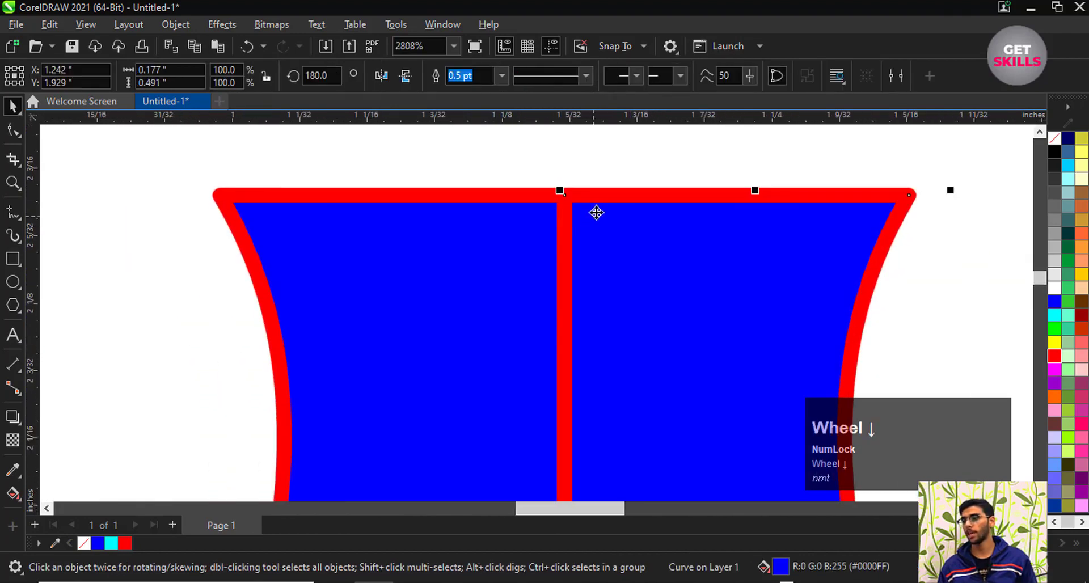
scroll(552, 187, up, 2)
scroll(577, 198, down, 4)
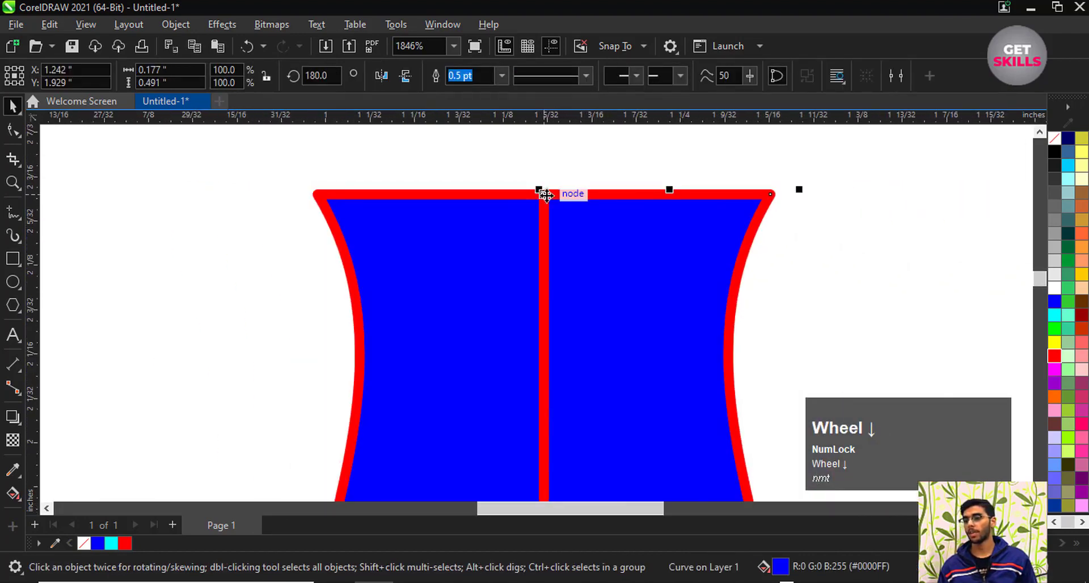
scroll(554, 226, up, 1)
- Try removing the outline from the vase's right half, compare it with the outlined left half, and undo the removal
click(856, 218)
click(662, 226)
scroll(697, 169, up, 1)
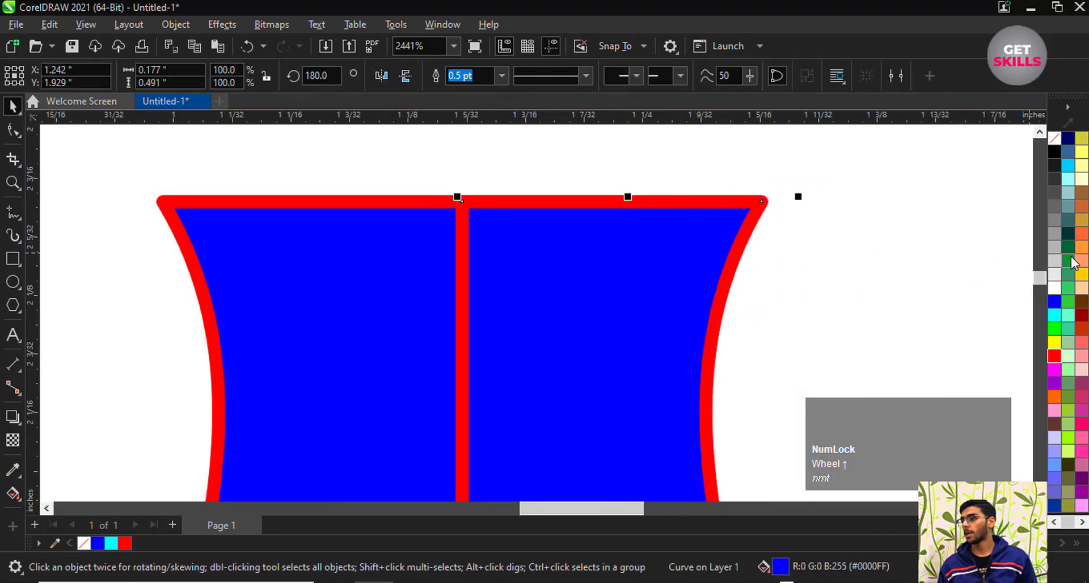
right_click(1054, 140)
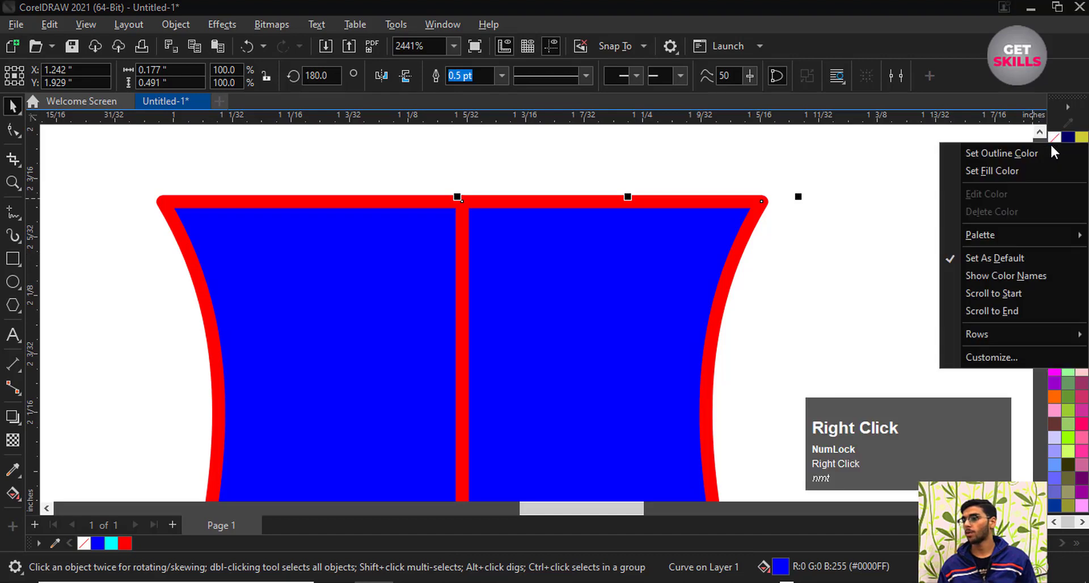
click(1044, 153)
scroll(499, 206, up, 1)
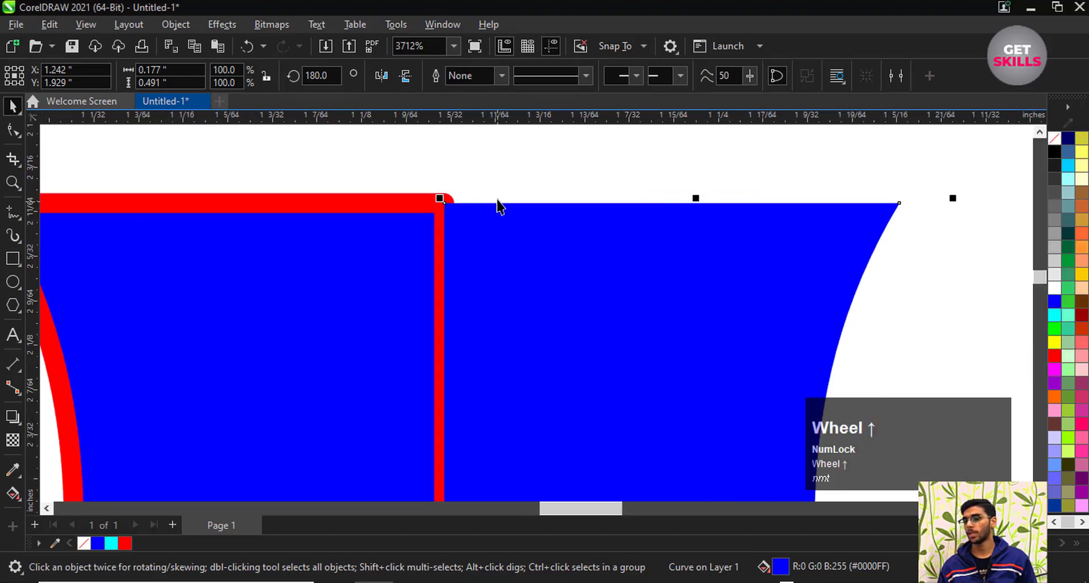
click(515, 182)
scroll(465, 205, up, 1)
scroll(465, 206, up, 1)
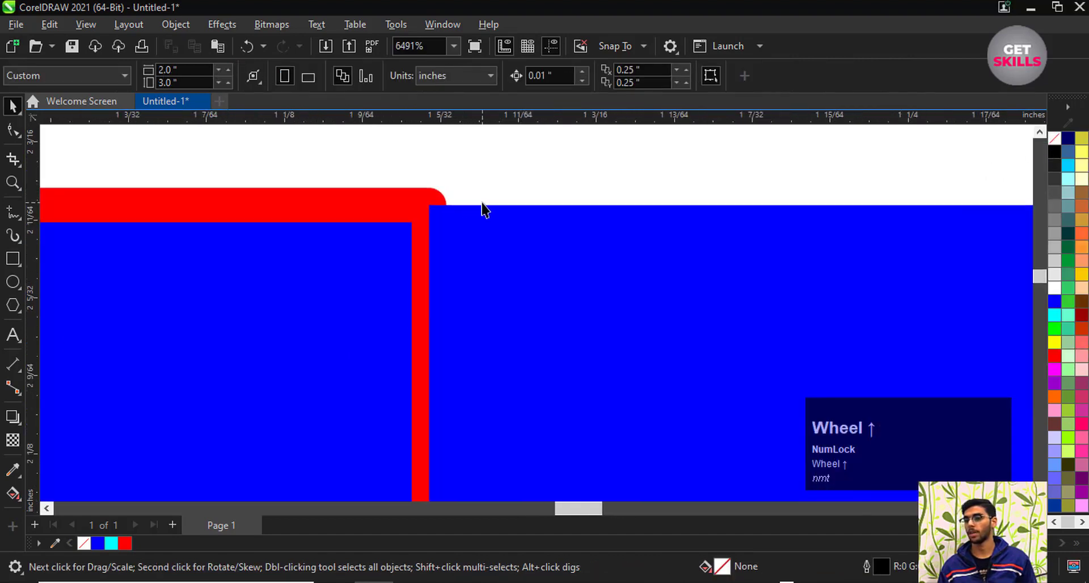
scroll(477, 204, down, 15)
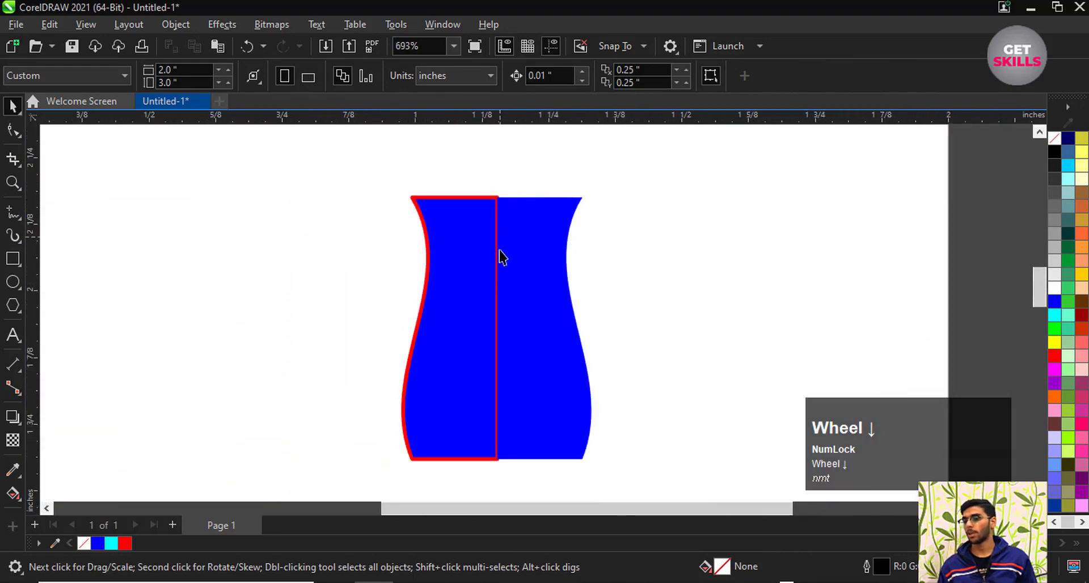
scroll(498, 195, up, 9)
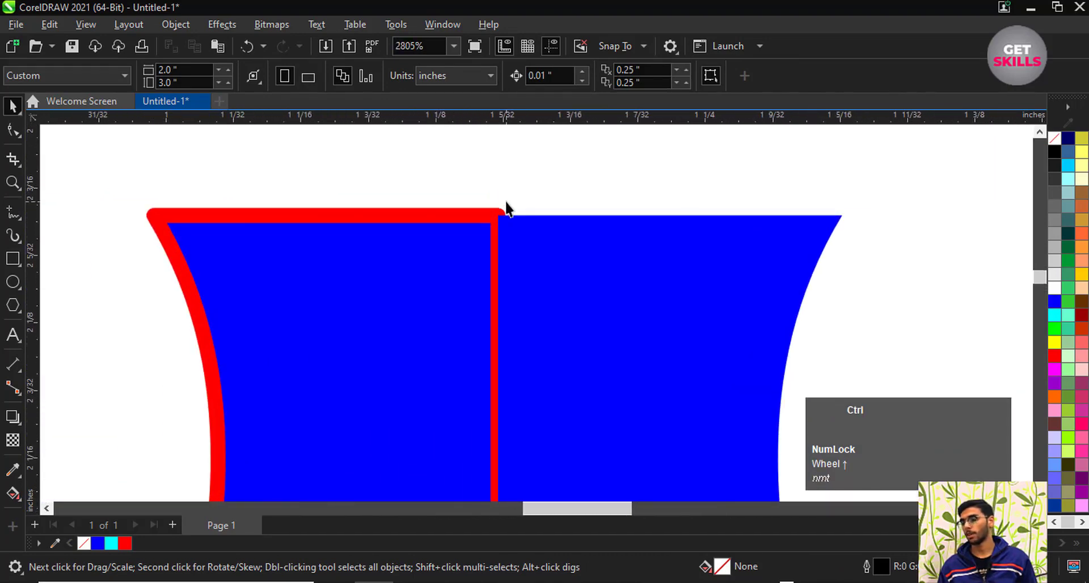
key(ctrl+z)
- Remove the outline from the vase's right half by setting its outline colour to none, and clear the selection
scroll(846, 213, up, 3)
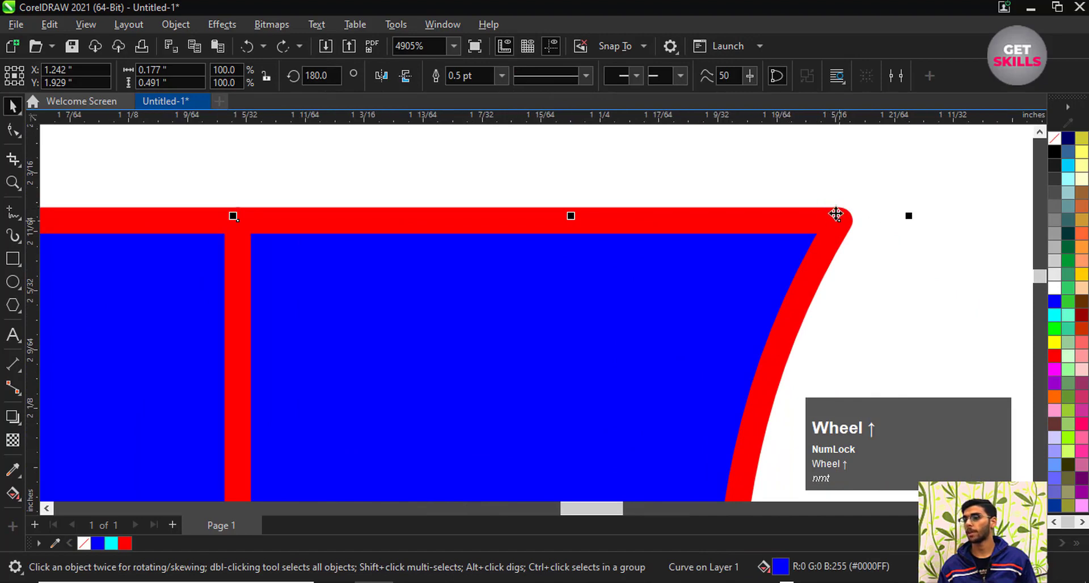
click(856, 258)
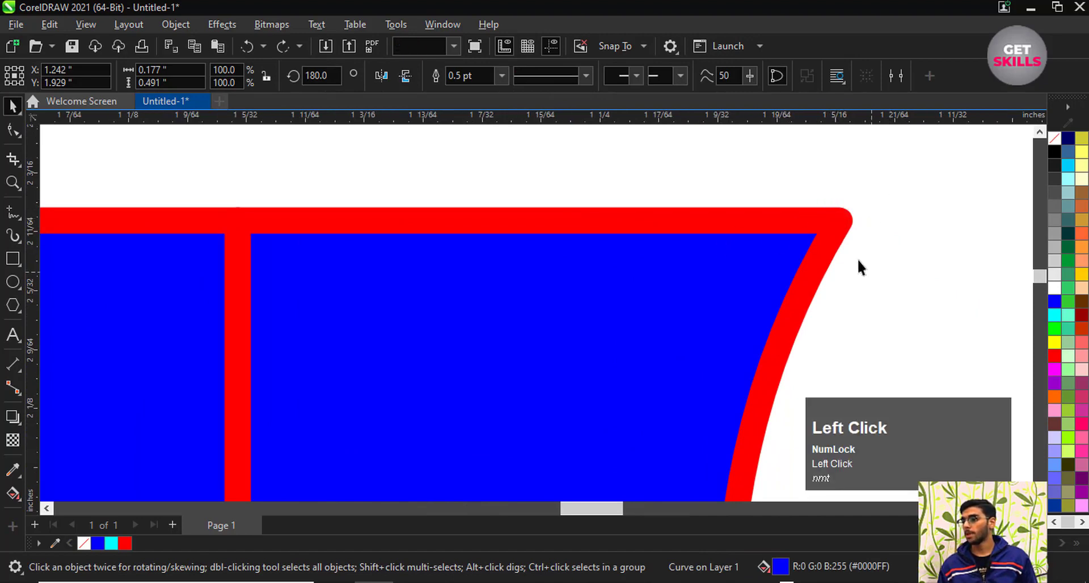
click(837, 234)
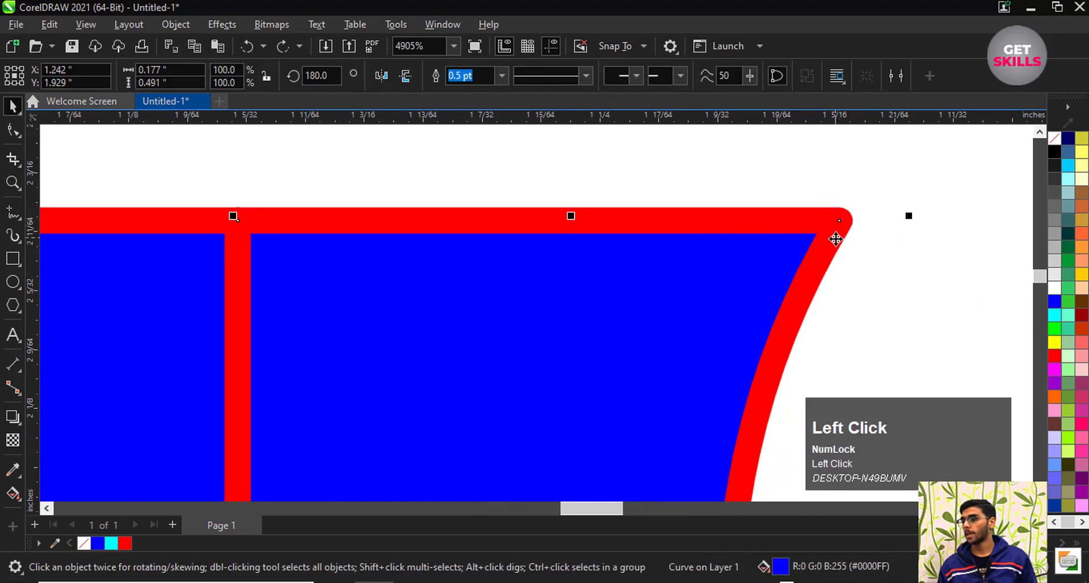
right_click(1053, 140)
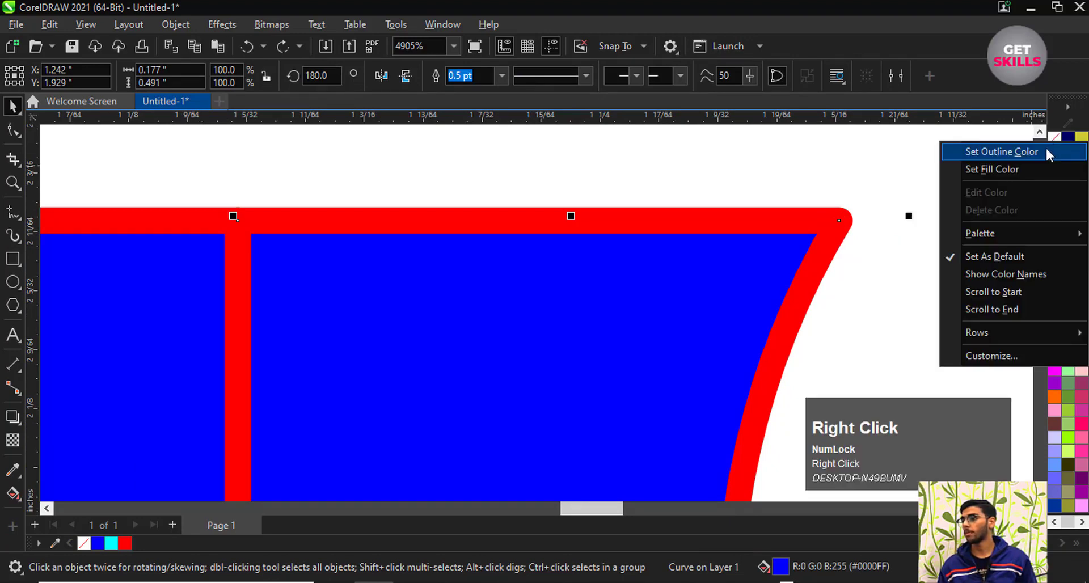
click(1045, 148)
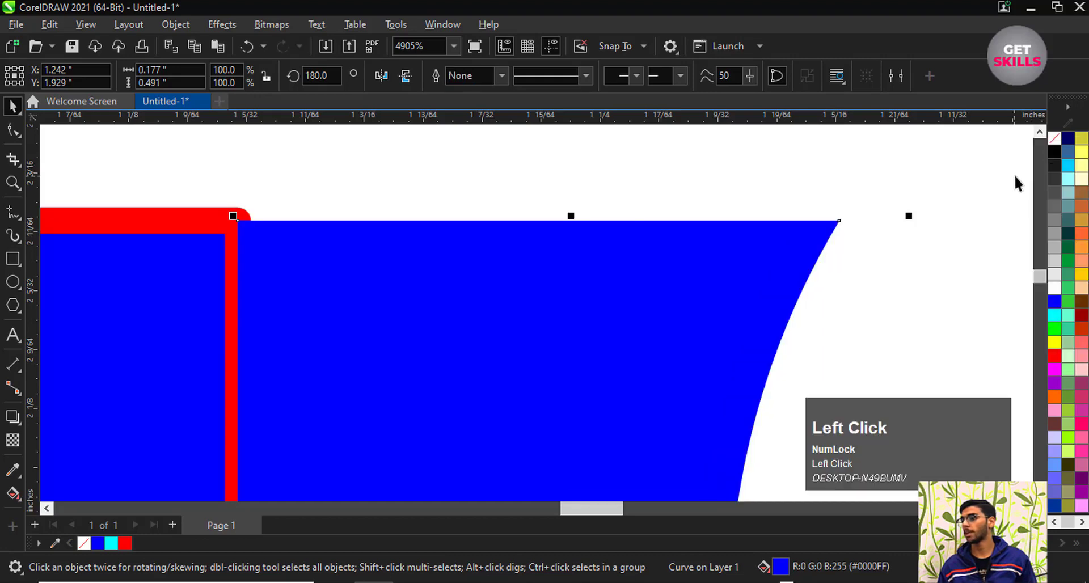
scroll(834, 179, down, 2)
click(601, 205)
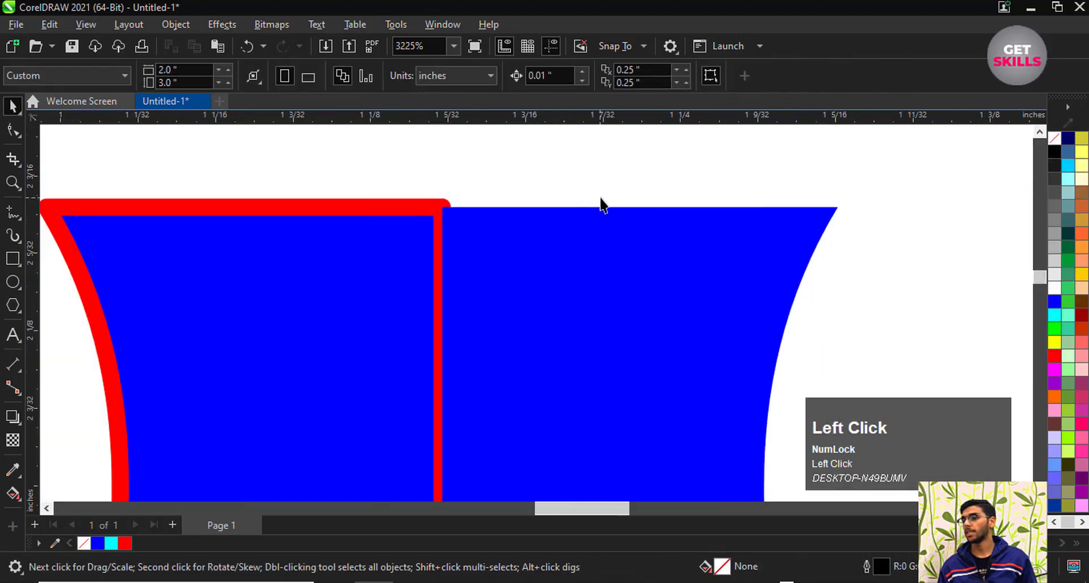
- Set the outline colour of the vase's left half to none as well and deselect it
click(379, 211)
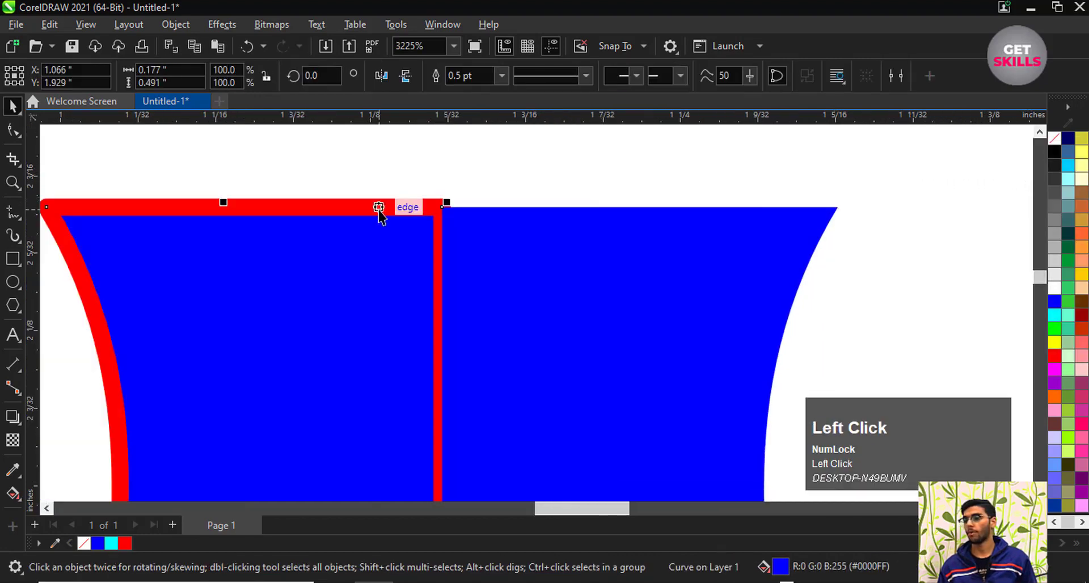
right_click(1054, 141)
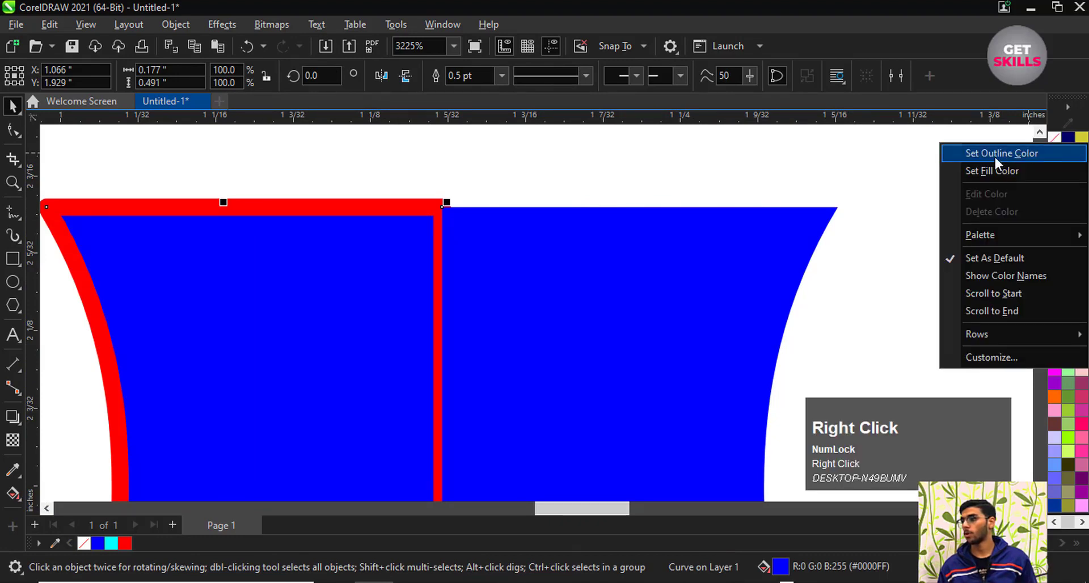
click(996, 153)
scroll(645, 177, down, 3)
click(578, 174)
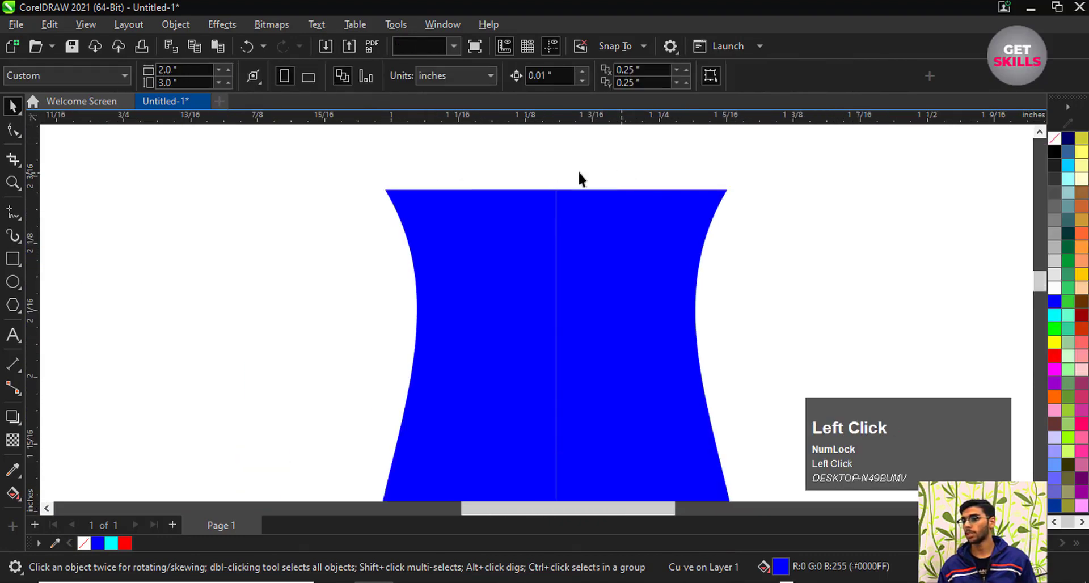
- Examine the outline-free blue vase and the centre seam between its halves at different magnifications
scroll(527, 245, down, 1)
scroll(531, 242, up, 1)
scroll(539, 231, down, 4)
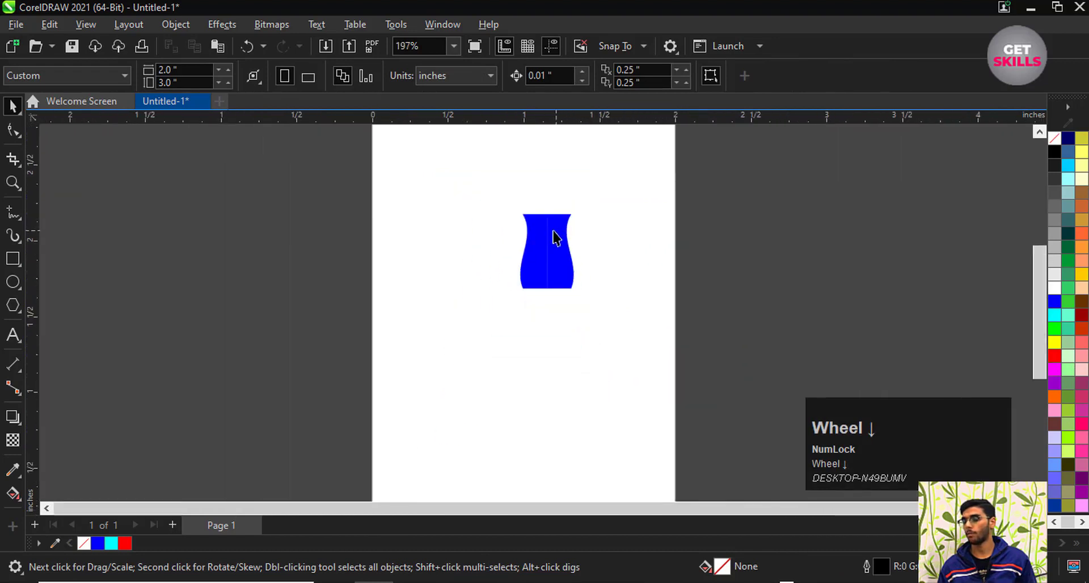
scroll(556, 233, up, 1)
scroll(556, 230, up, 3)
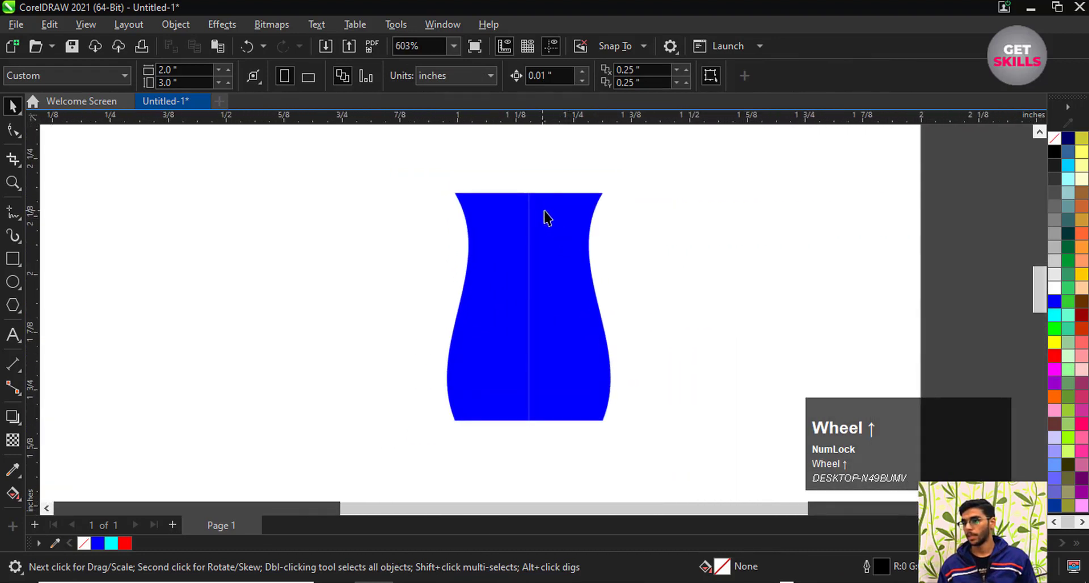
scroll(548, 215, up, 1)
scroll(530, 227, down, 1)
scroll(531, 238, up, 1)
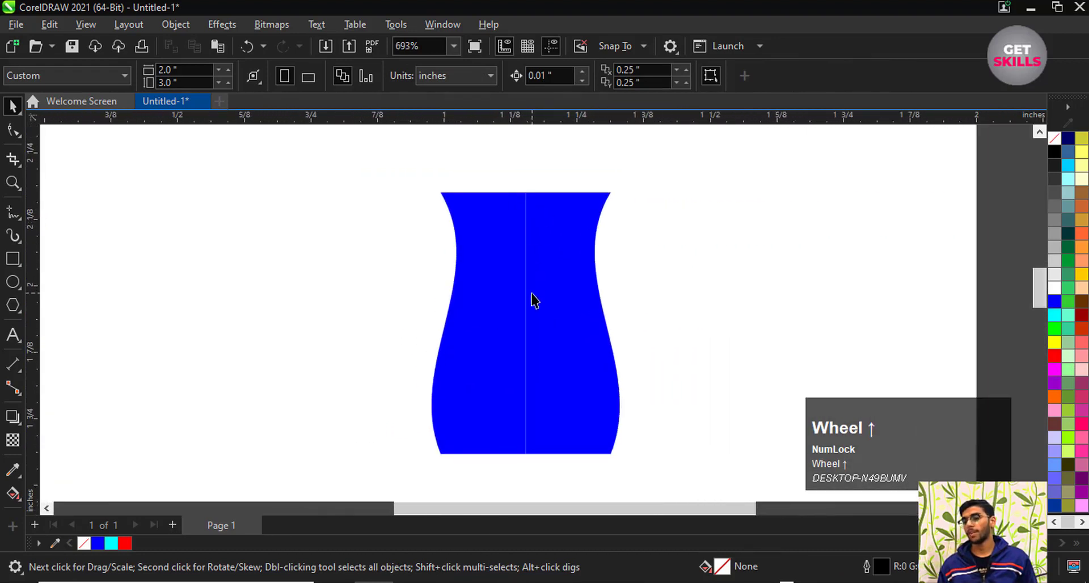
scroll(527, 307, down, 2)
scroll(529, 334, up, 1)
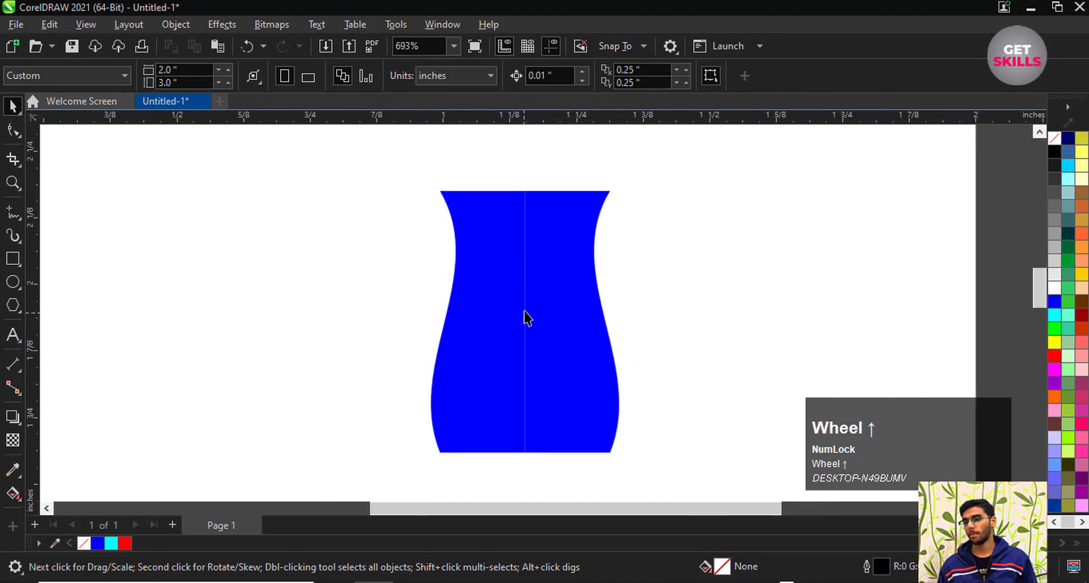
scroll(524, 311, up, 1)
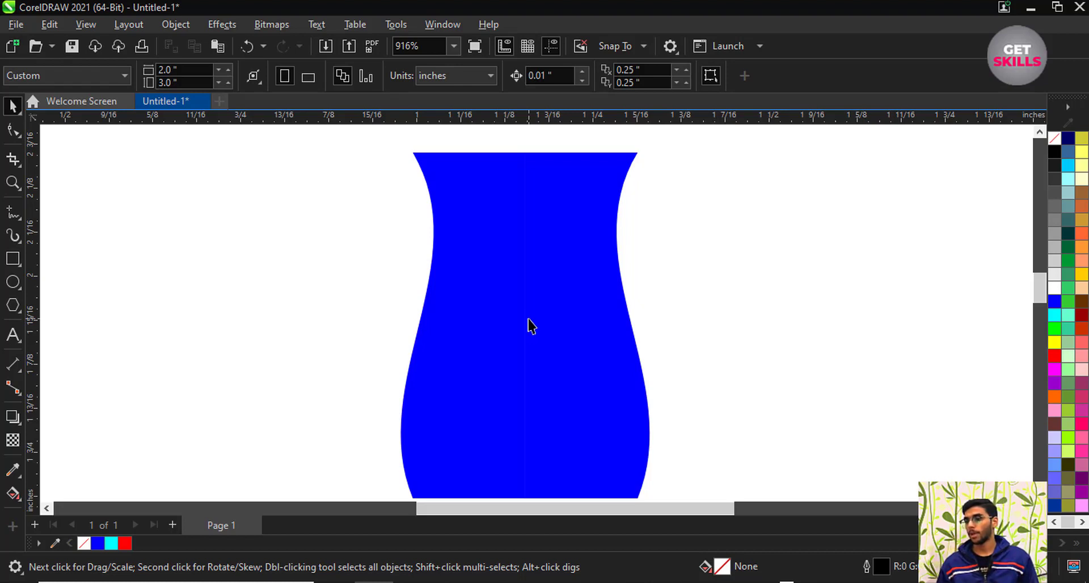
- Switch from the Pick tool to the Shape tool with the whole vase in view
key(space)
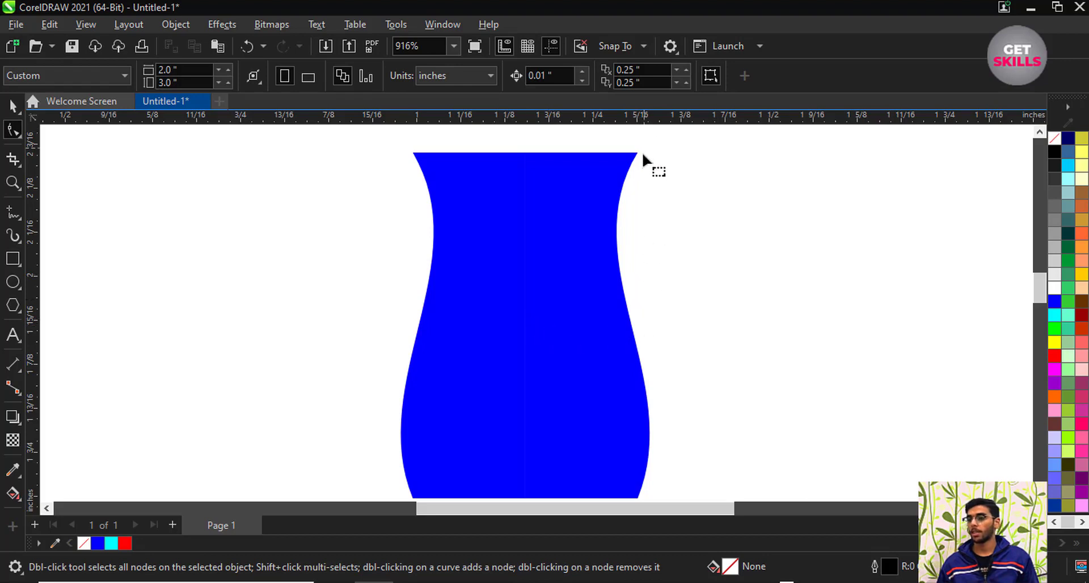
scroll(560, 195, down, 2)
scroll(552, 202, up, 2)
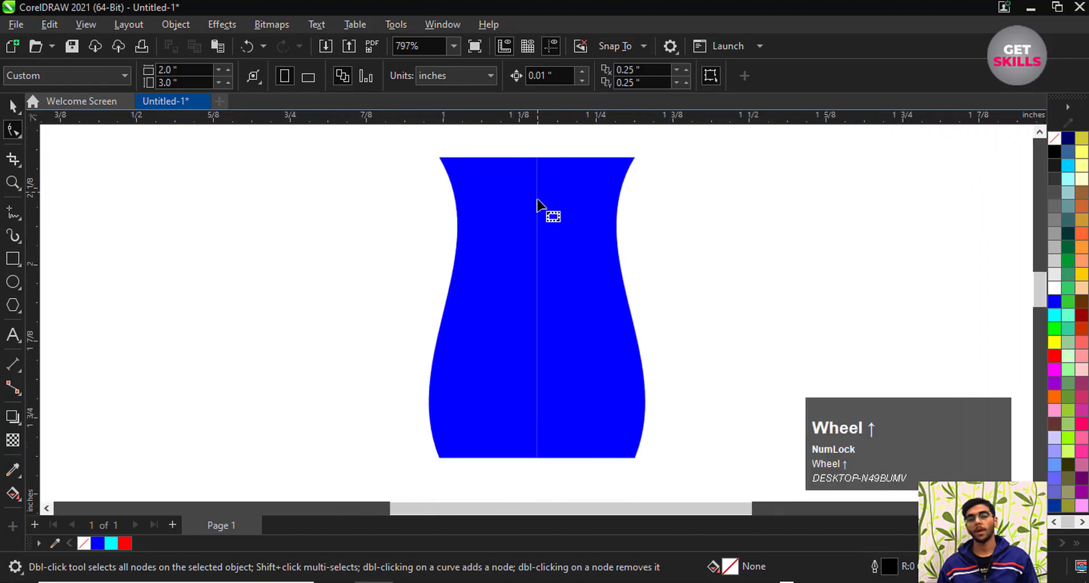
scroll(541, 210, up, 1)
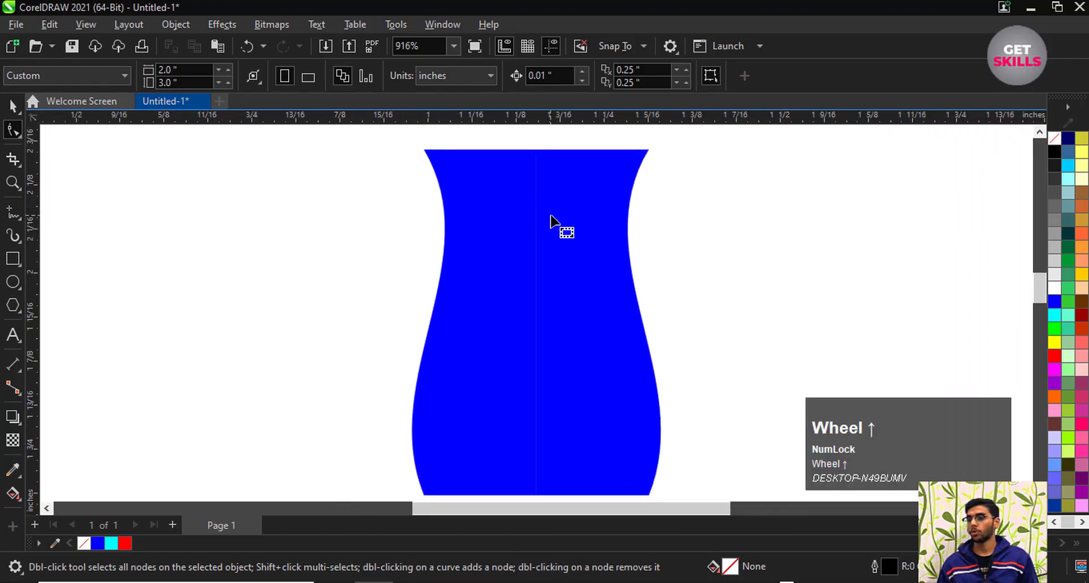